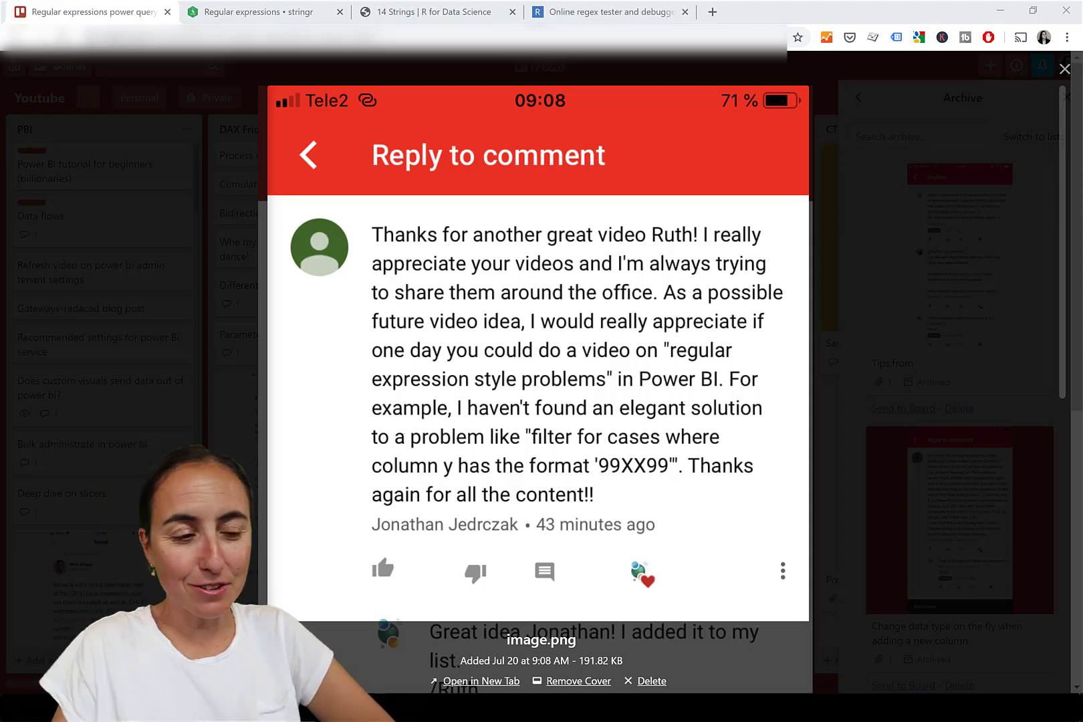
Step: Switch to the 'Regular expressions • stringr' article tab
left_click(259, 16)
Step: Skim the stringr regex article, then move to the R for Data Science '14 Strings' chapter
scroll(628, 218, "up", 10)
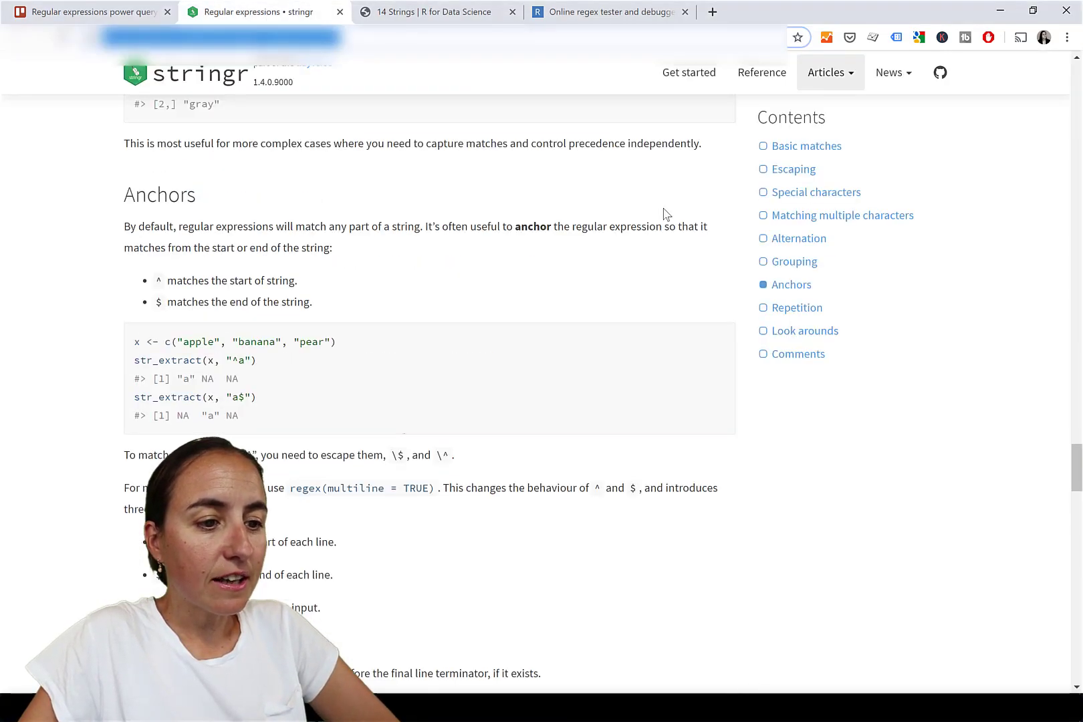
scroll(506, 166, "up", 15)
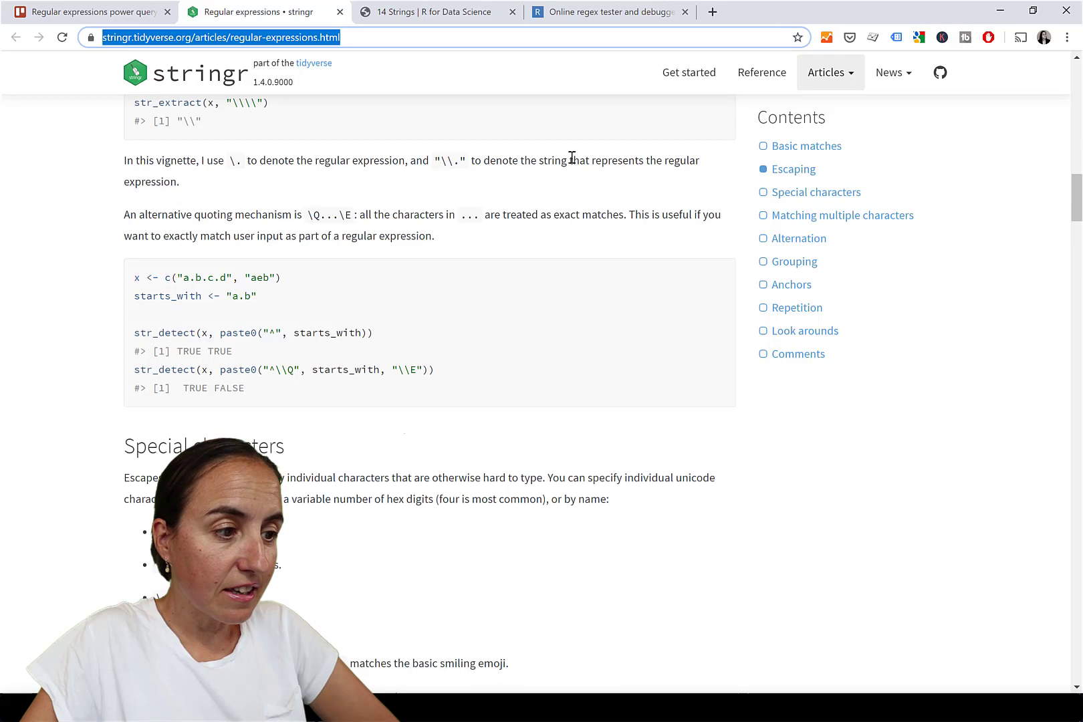
scroll(137, 70, "up", 6)
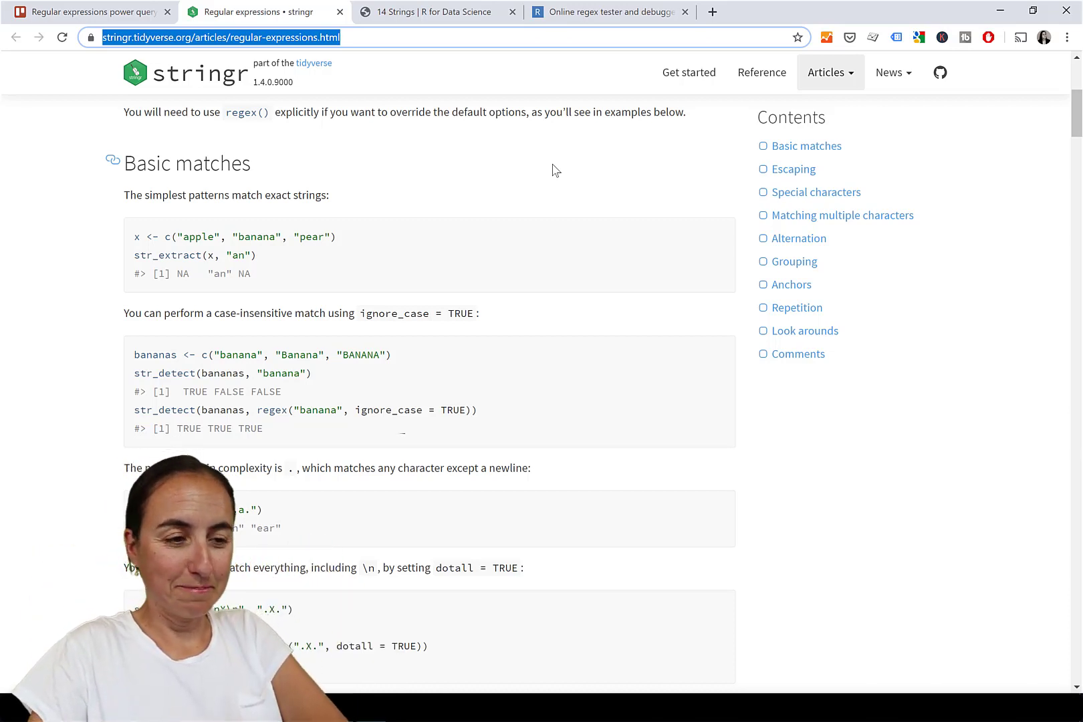
scroll(548, 170, "up", 5)
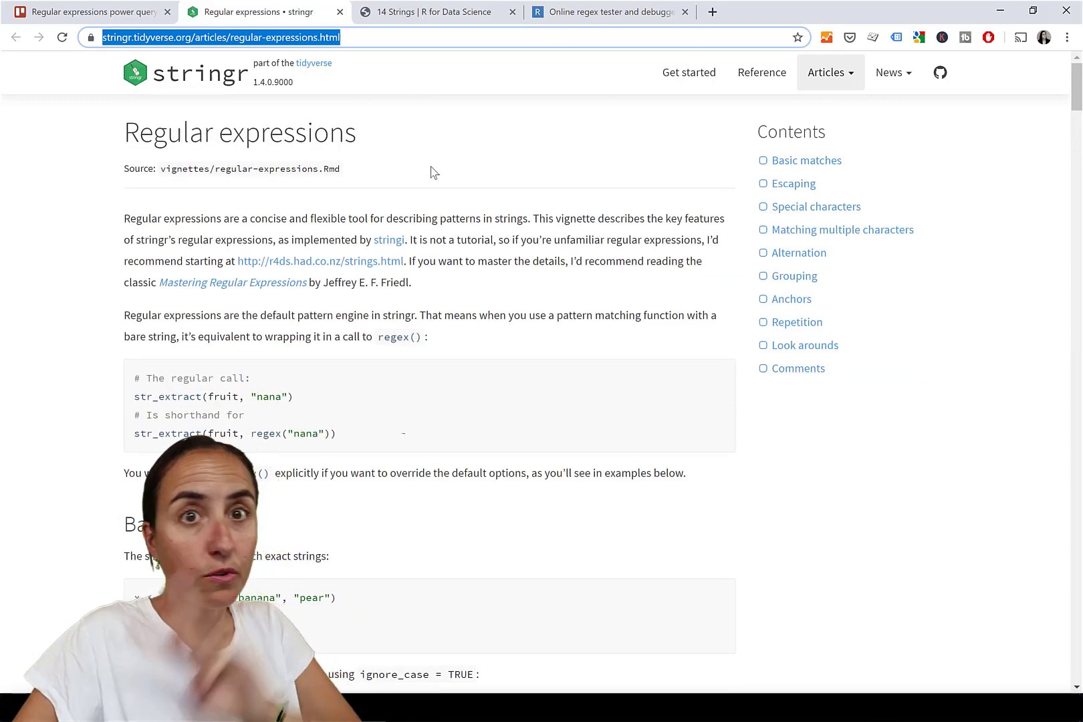
scroll(486, 370, "down", 5)
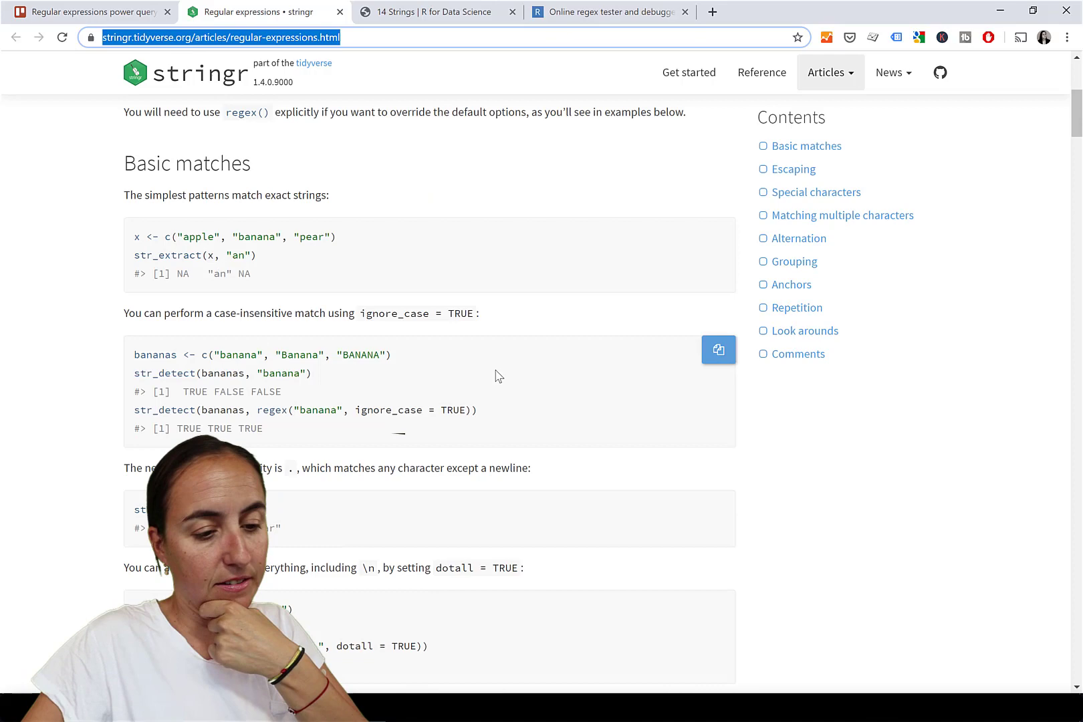
scroll(498, 377, "up", 4)
scroll(473, 342, "up", 1)
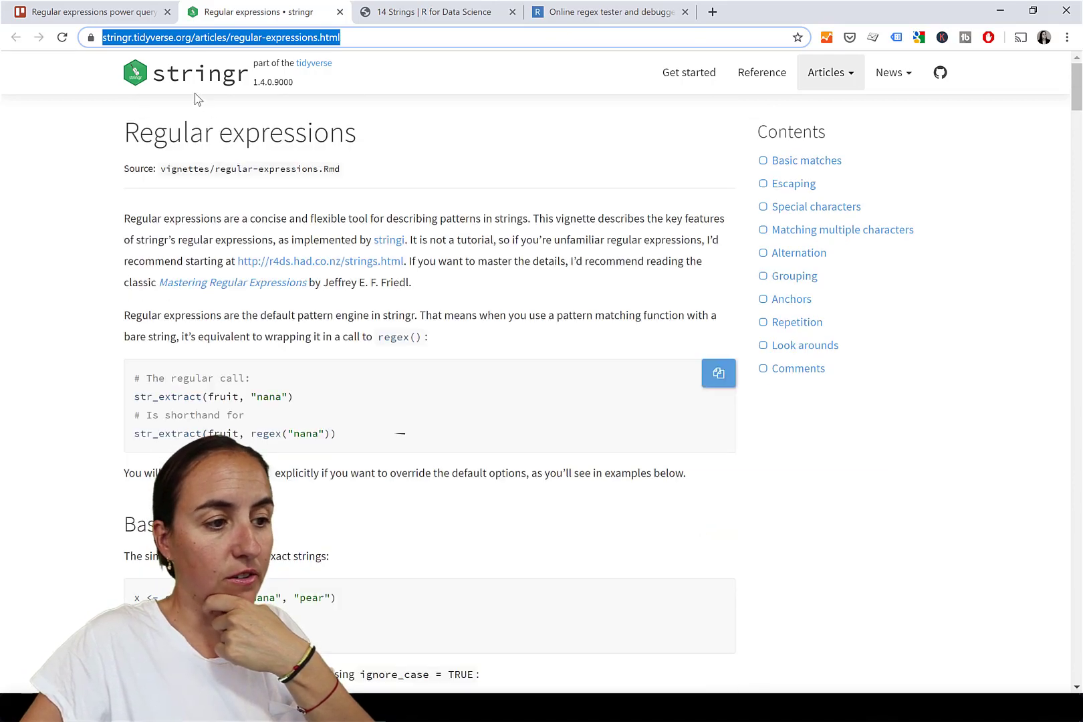
left_click(443, 19)
scroll(614, 317, "down", 5)
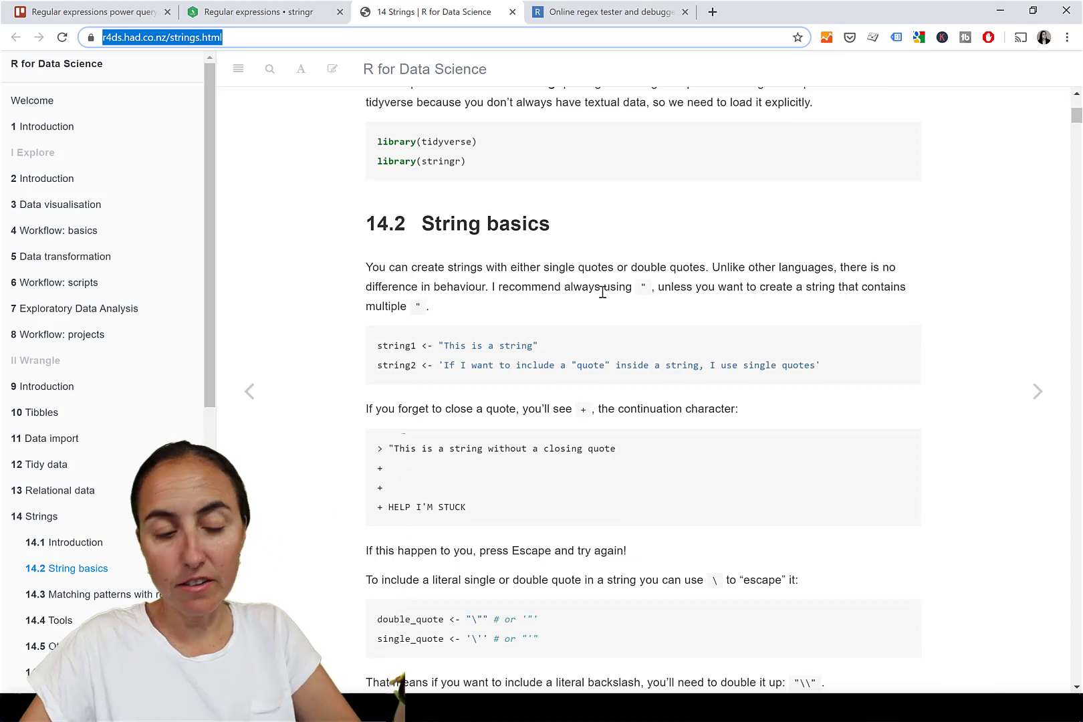
scroll(566, 201, "up", 5)
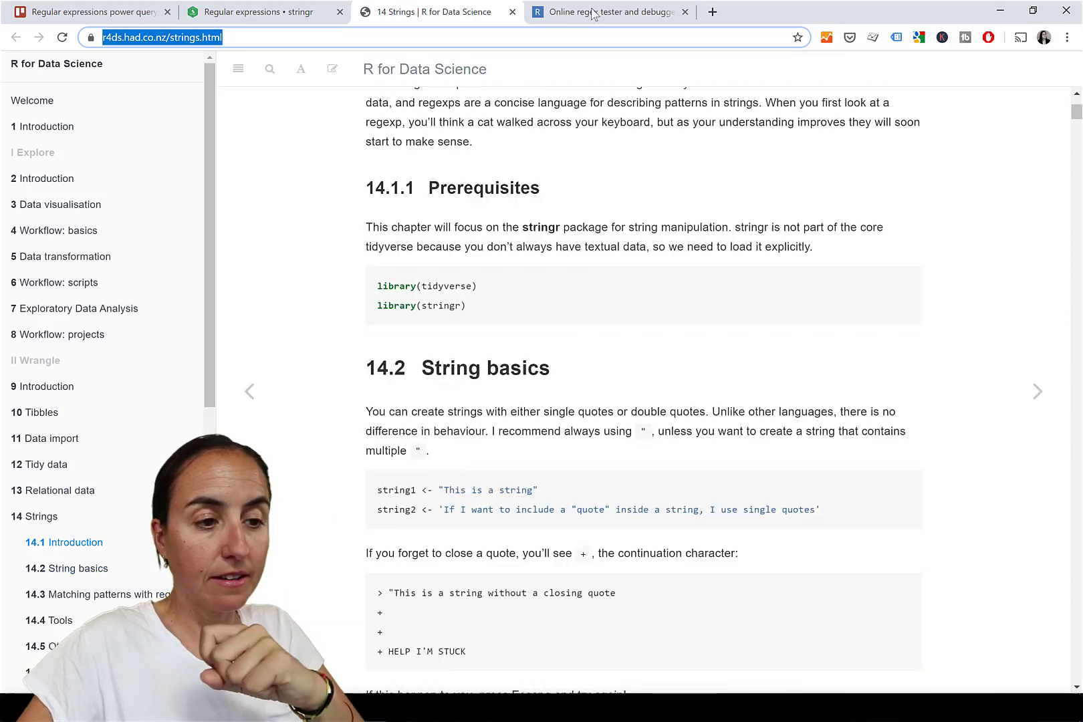
Step: Open the regex101 tester, check the R script's pattern in Notepad++, then focus regex101's input fields
left_click(600, 21)
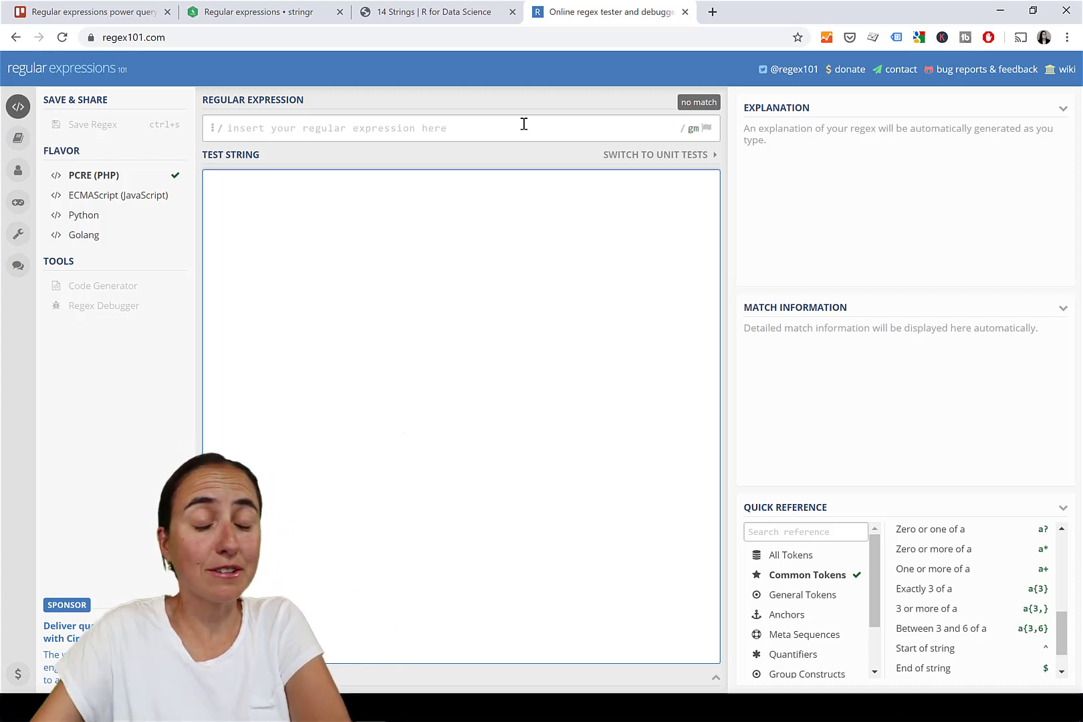
left_click(405, 707)
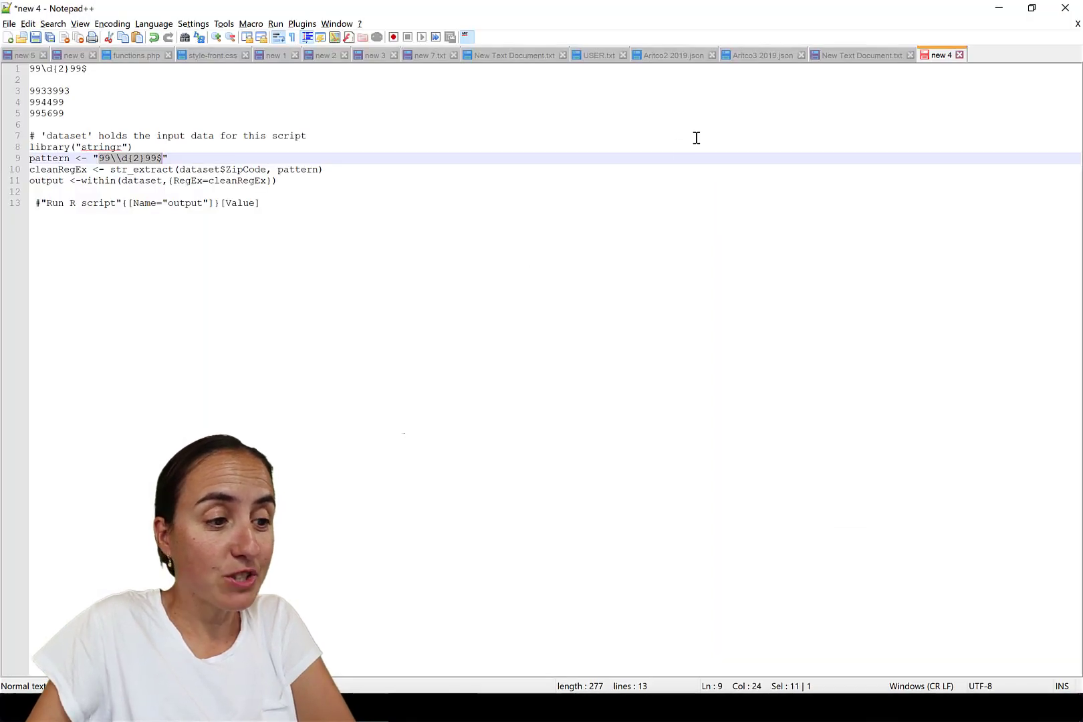
key("alt+Tab")
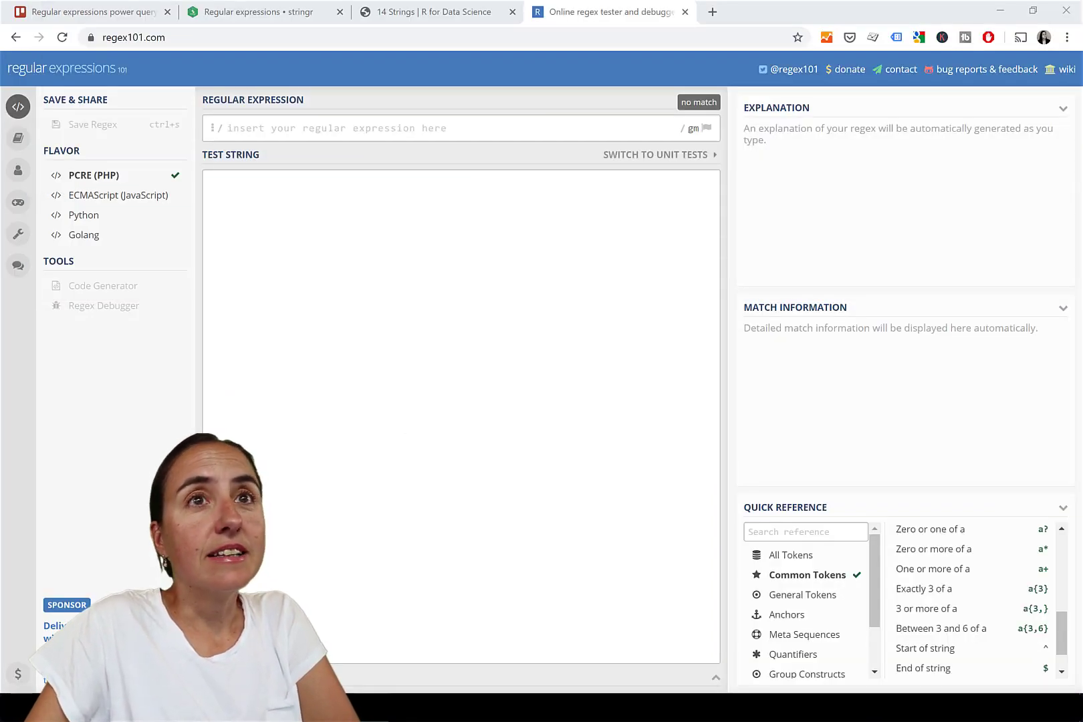
left_click(364, 222)
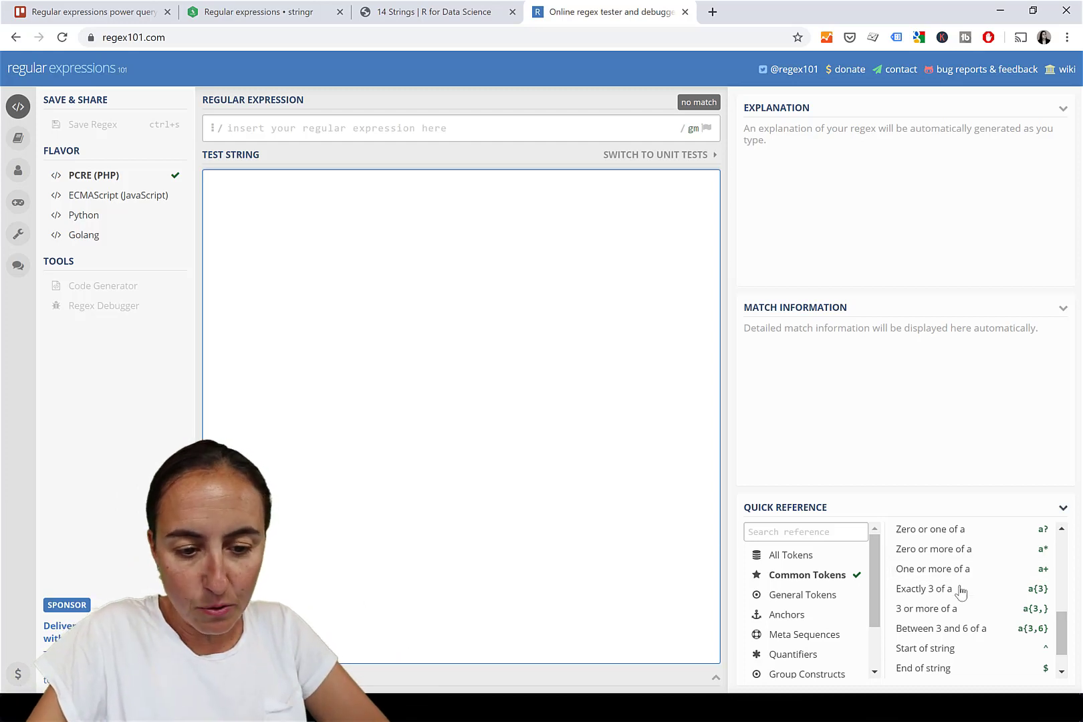
scroll(949, 582, "up", 5)
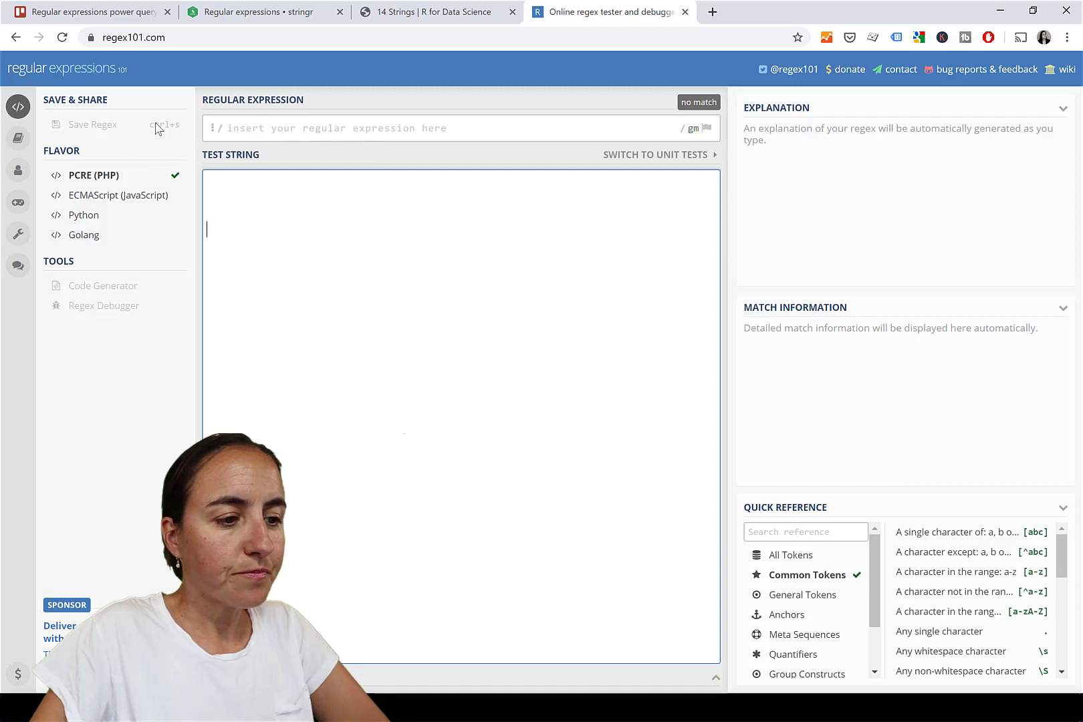
Step: Enter the regular expression 99 and the first test line 99 in regex101
left_click(313, 127)
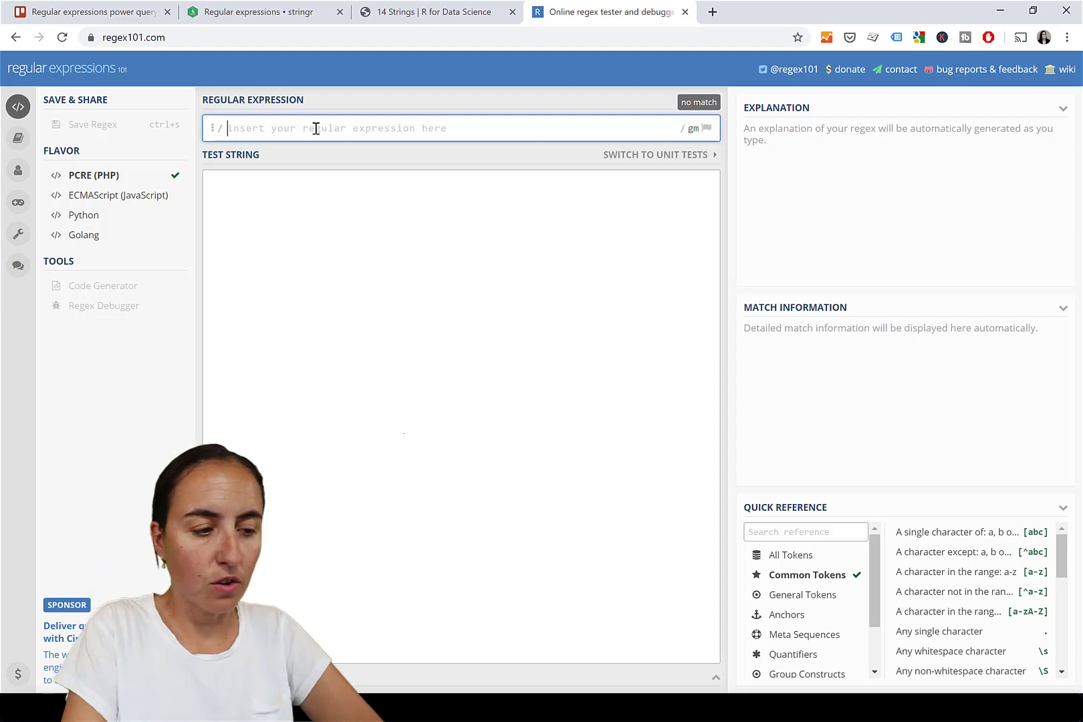
type("99")
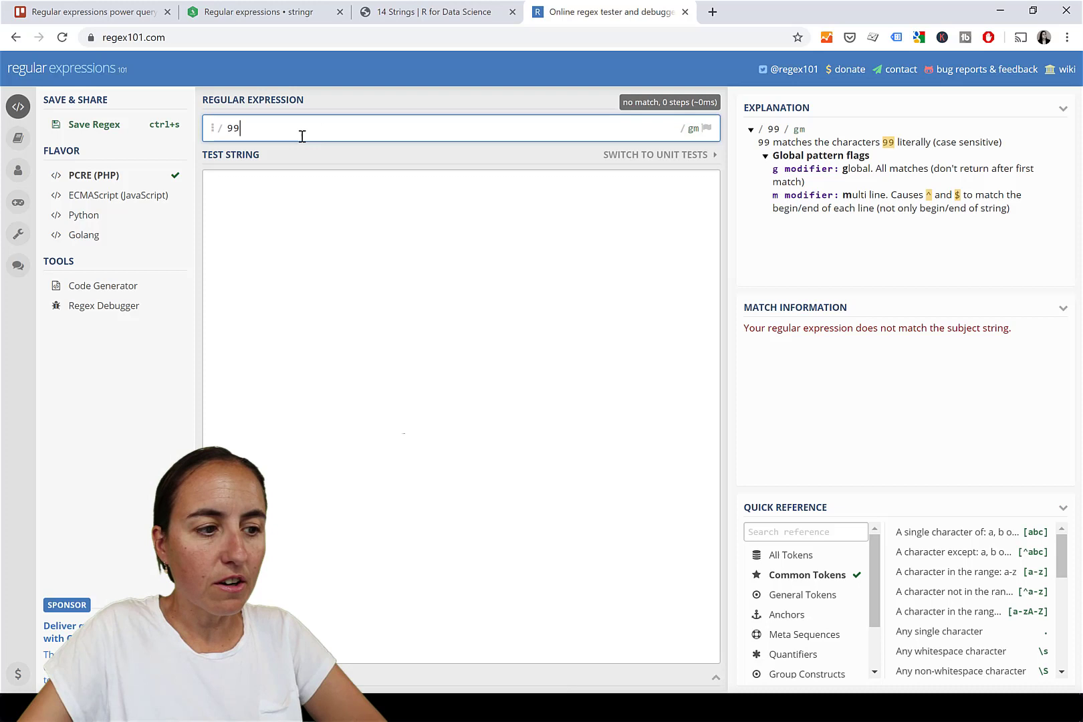
left_click(227, 173)
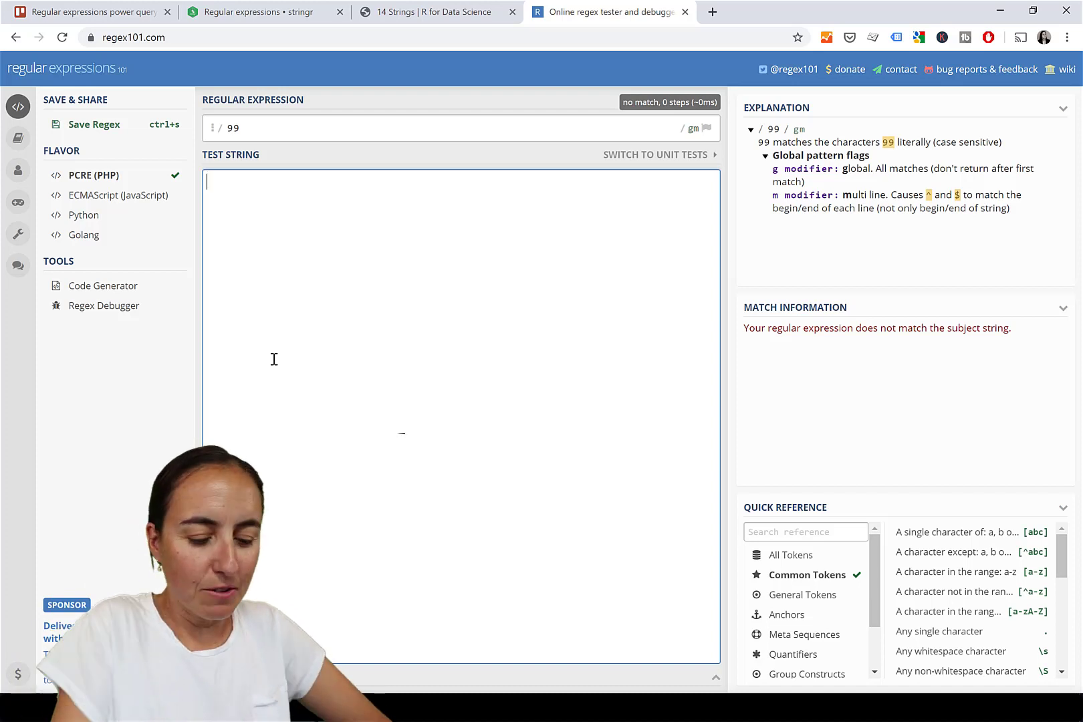
type("99")
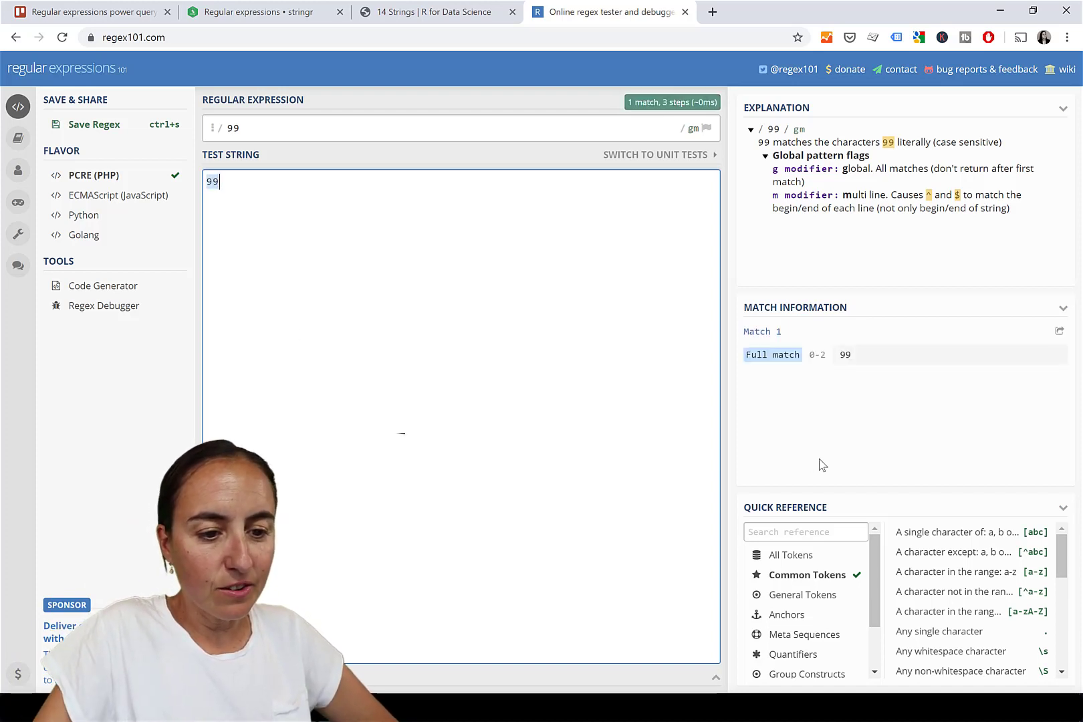
double_click(253, 127)
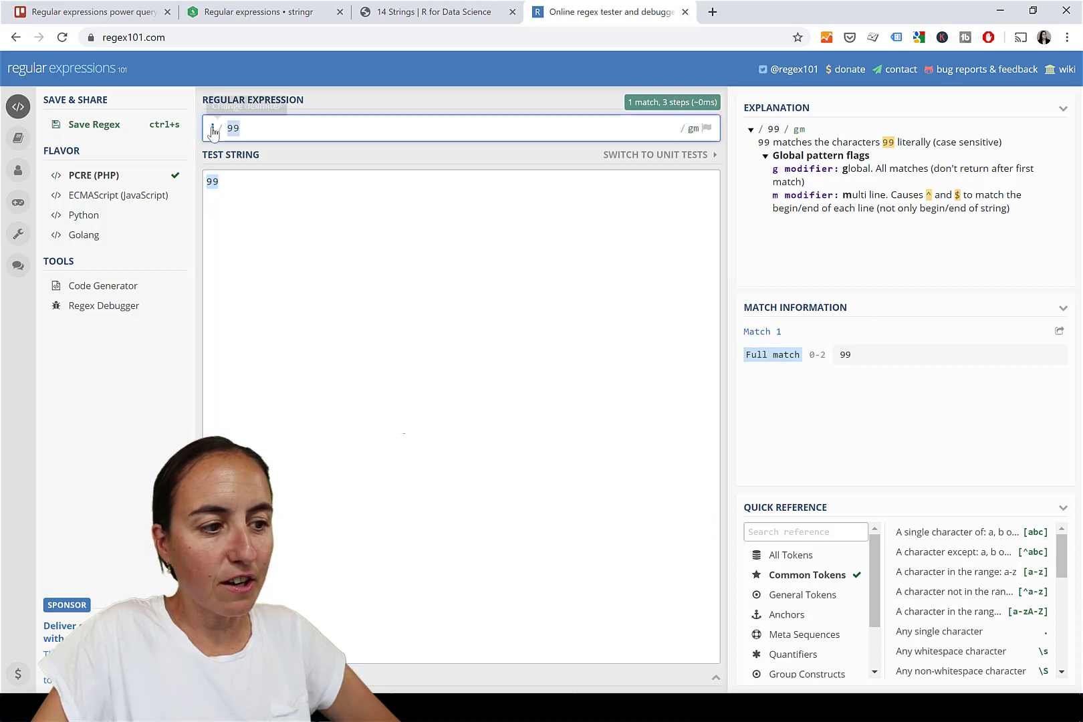
double_click(211, 183)
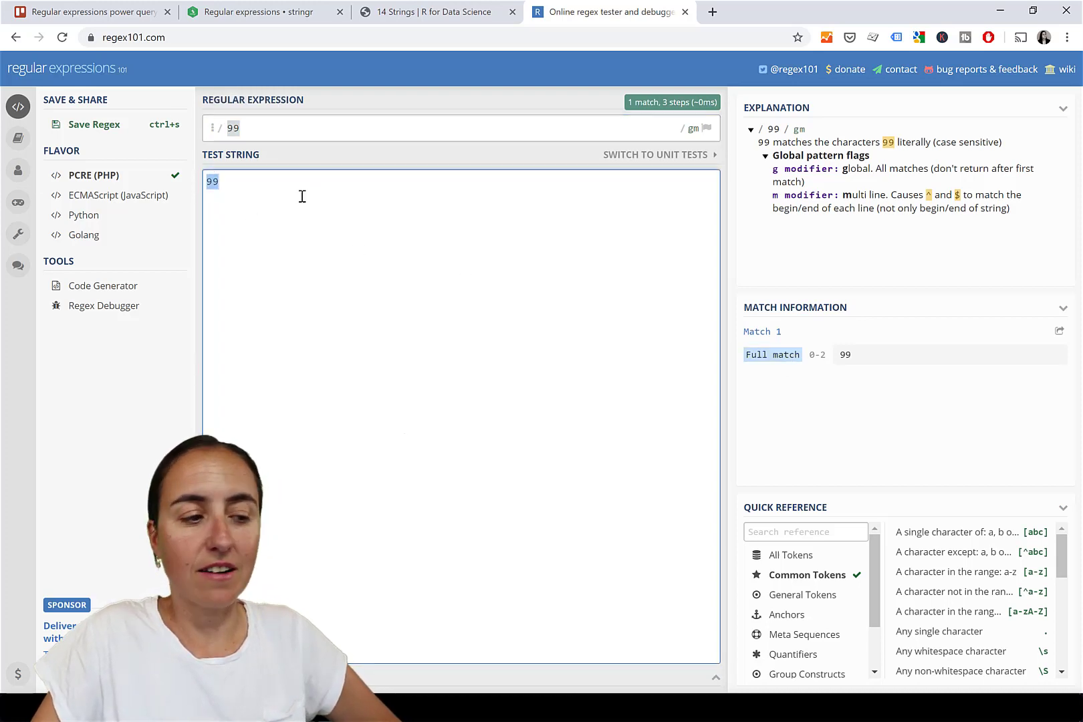
Step: Add the test lines 993 and 998 so all three lines match
key("End")
key("Return")
type("9")
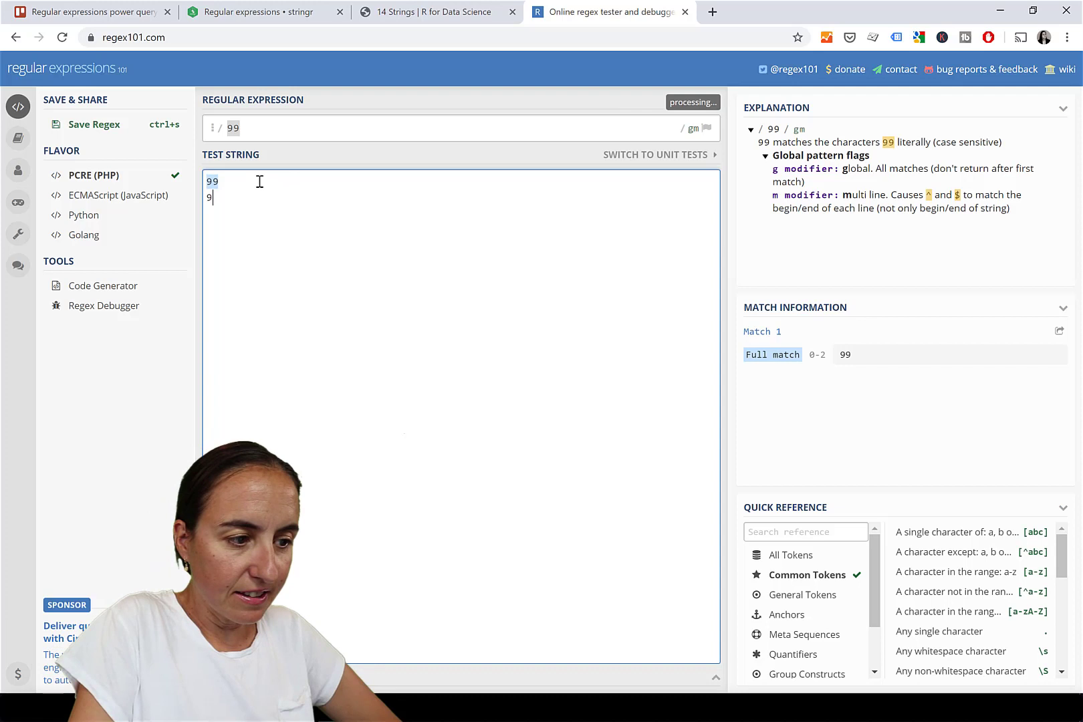
type("93")
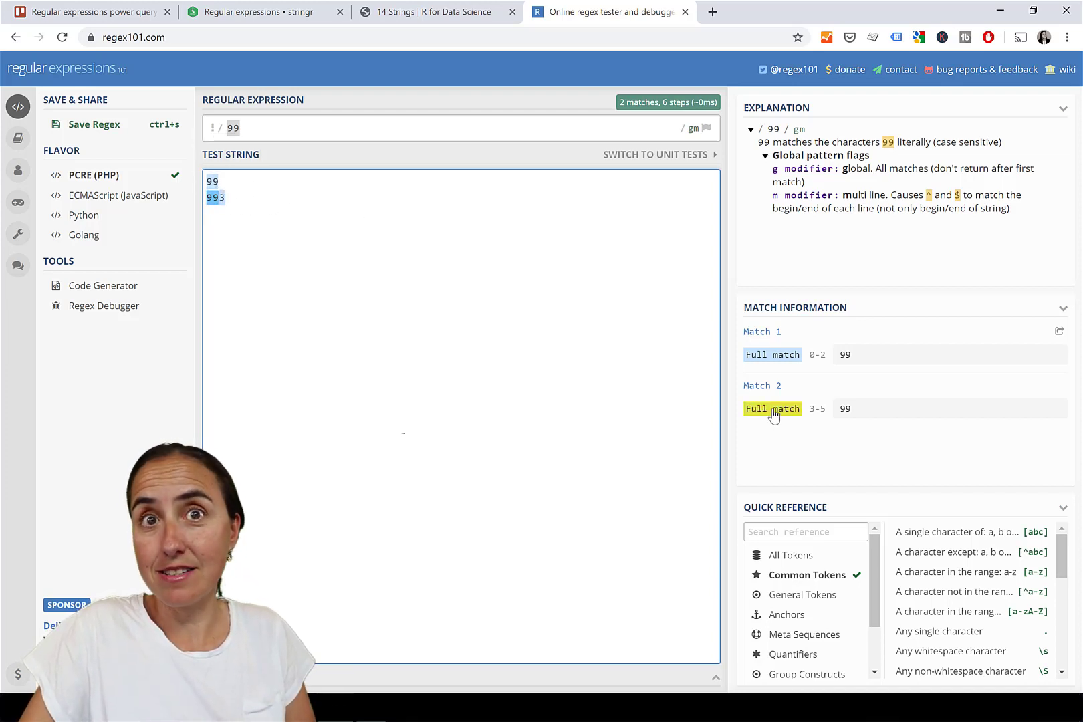
key("Return")
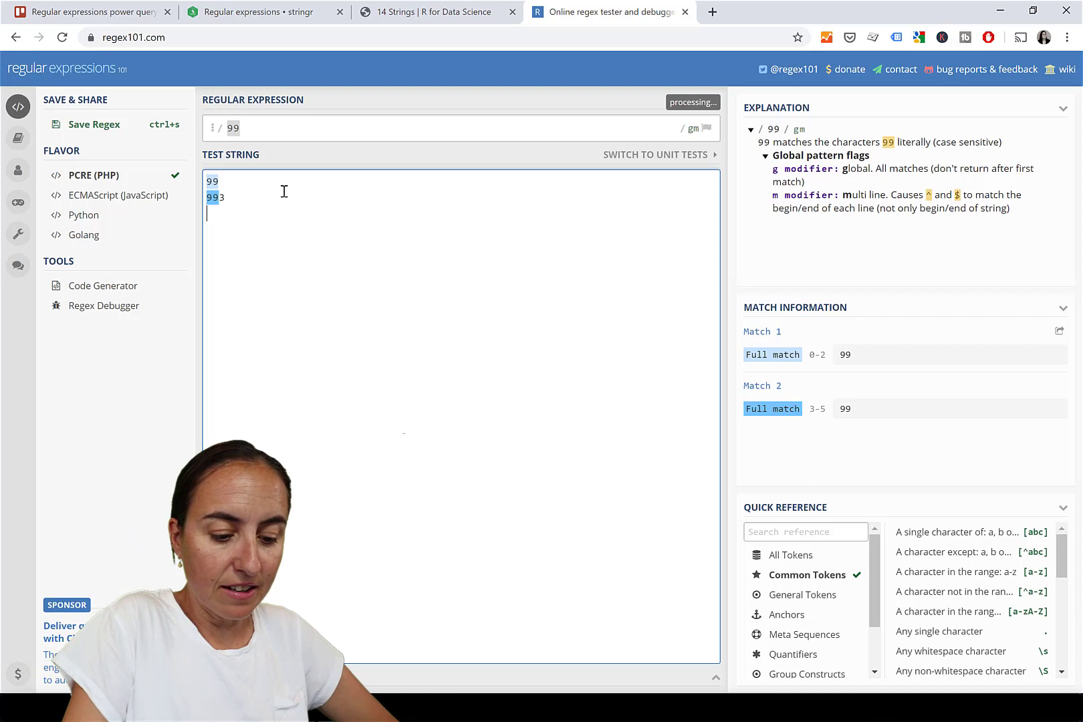
type("98")
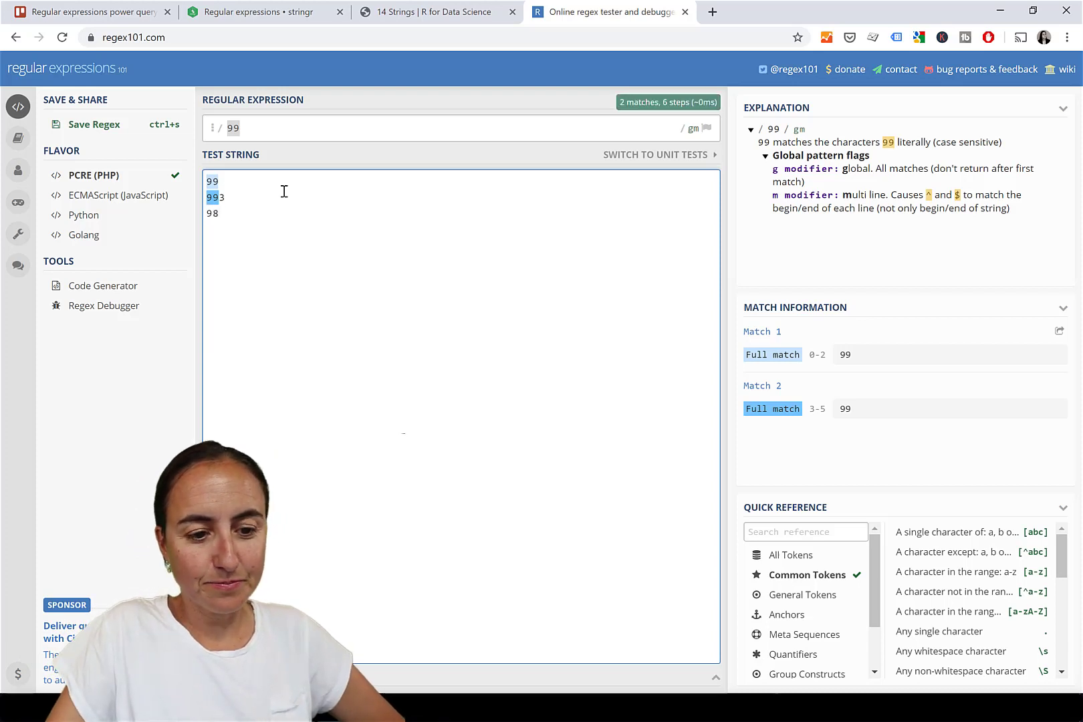
key("Return")
key("Return")
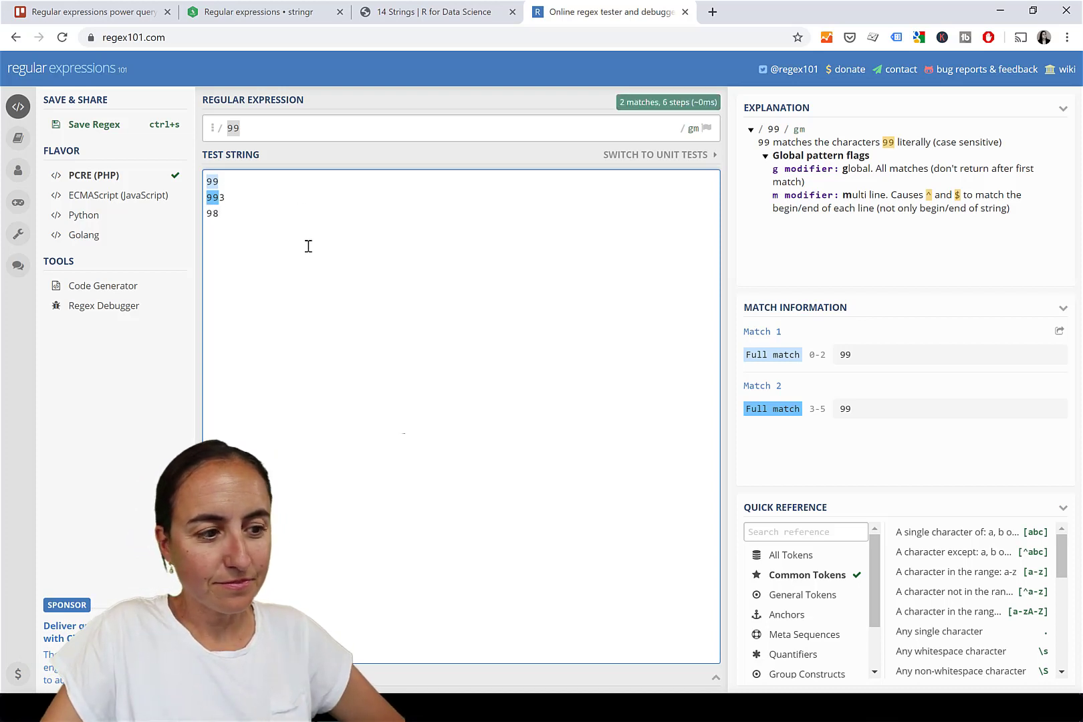
double_click(213, 214)
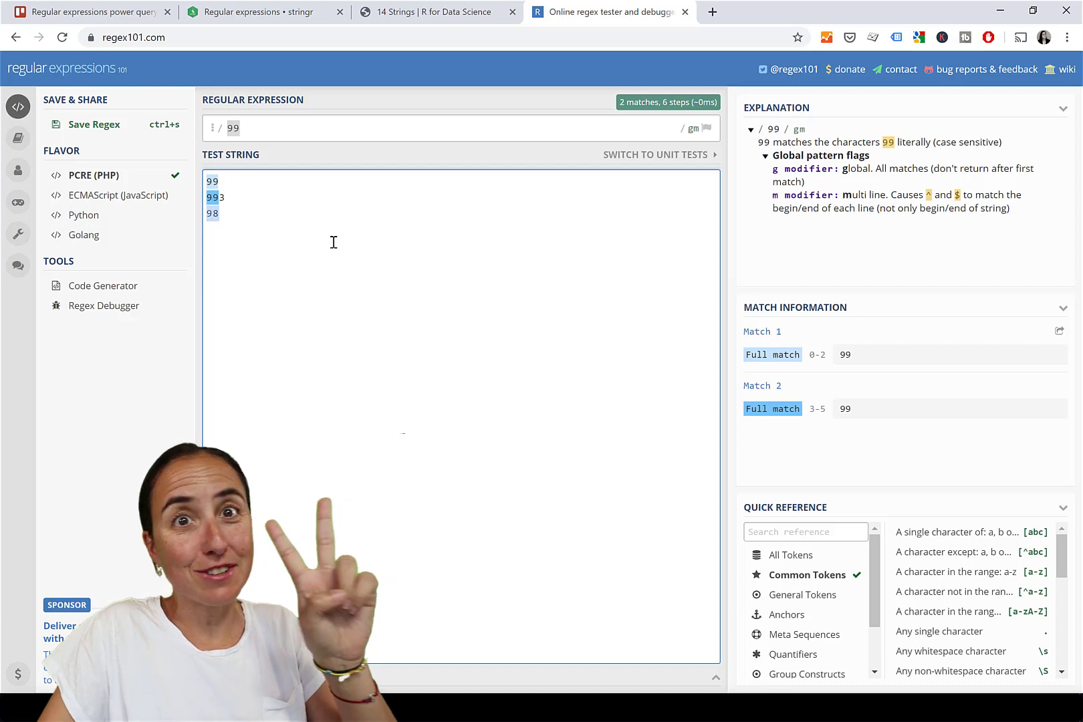
left_click(213, 214)
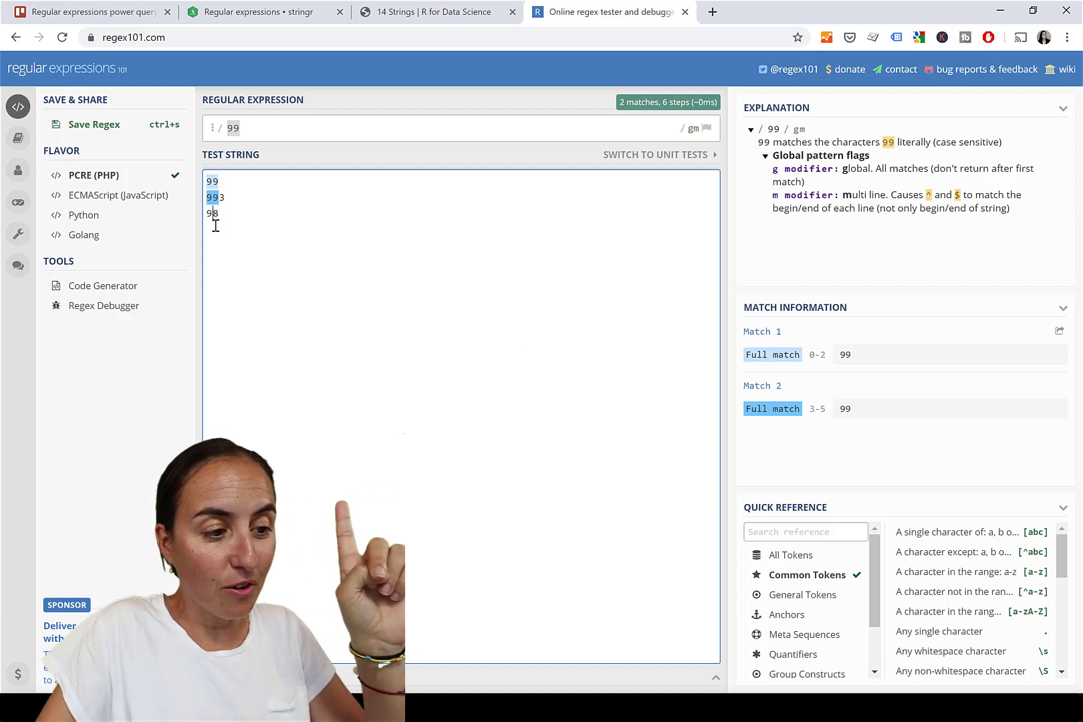
type("9")
left_click(297, 246)
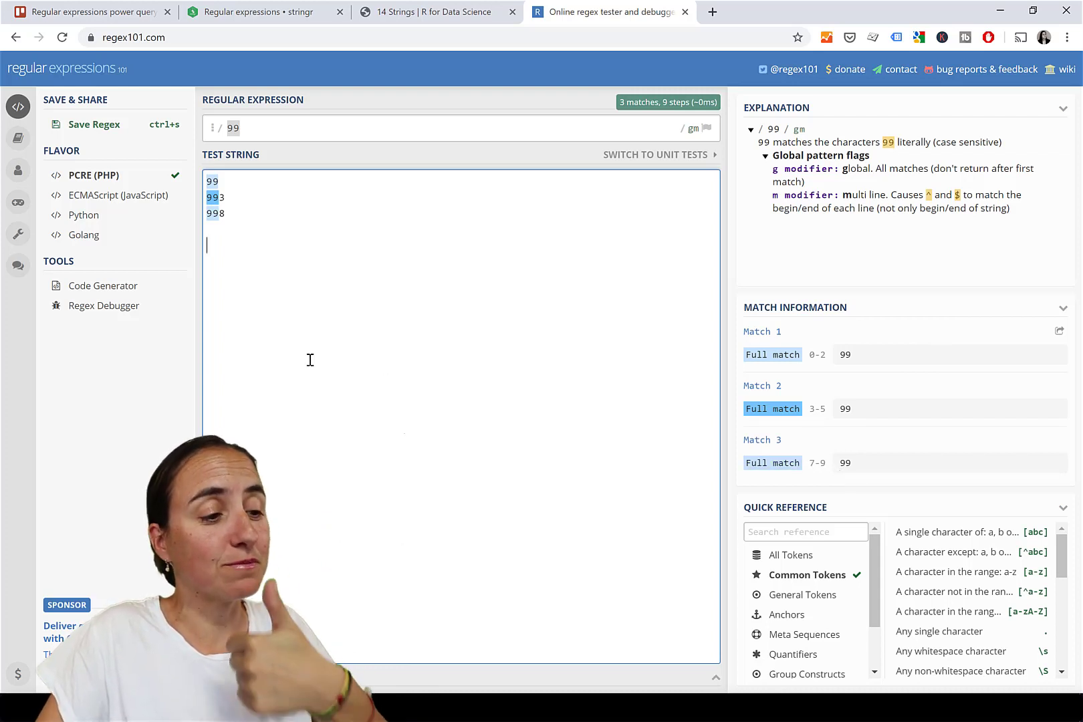
Step: Extend the regular expression to 99\d
left_click(280, 129)
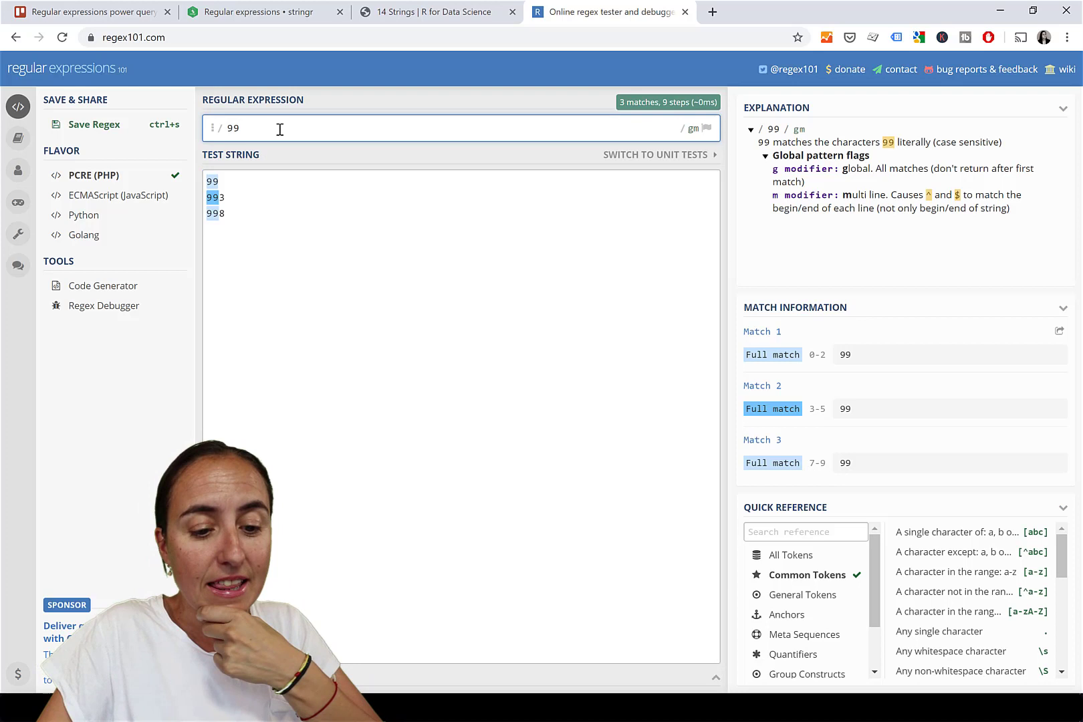
scroll(1044, 648, "down", 1)
scroll(1044, 648, "down", 1)
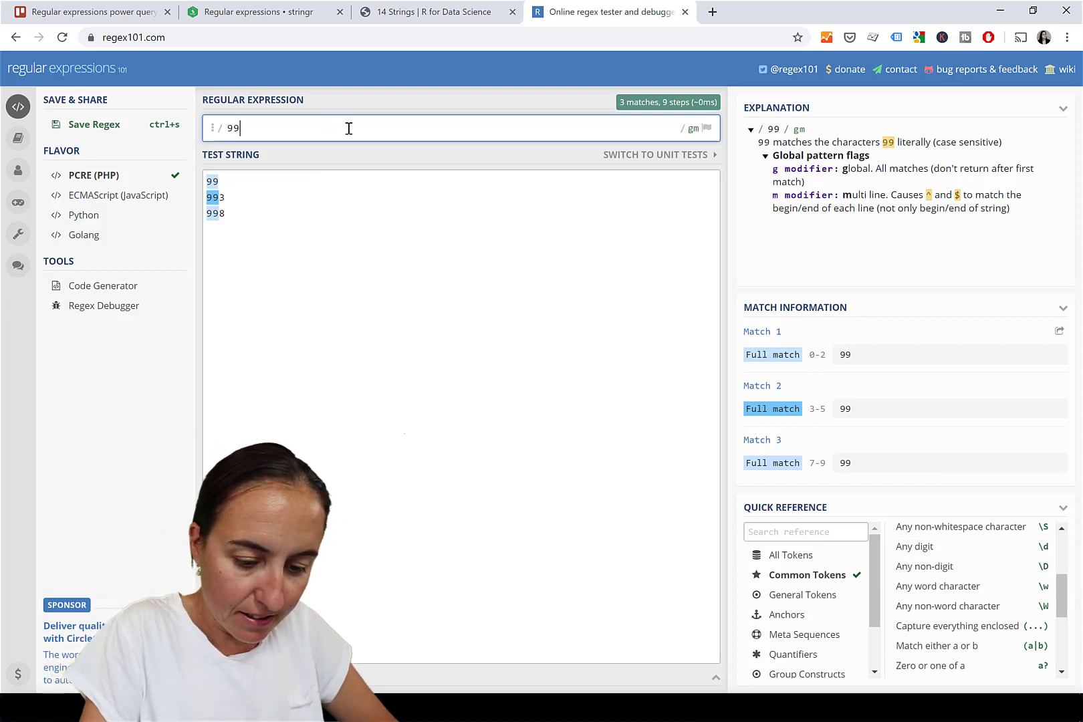
type("\\d")
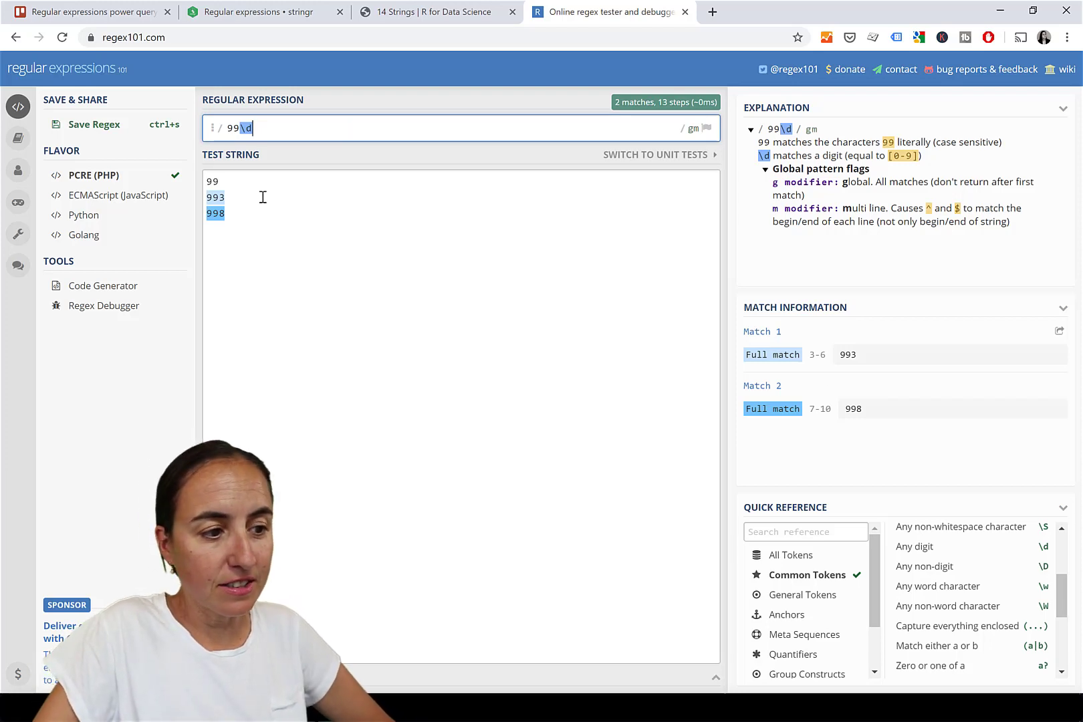
Step: Add a test line 99a and change 993 and 998 to 9935 and 9985
left_click(226, 179)
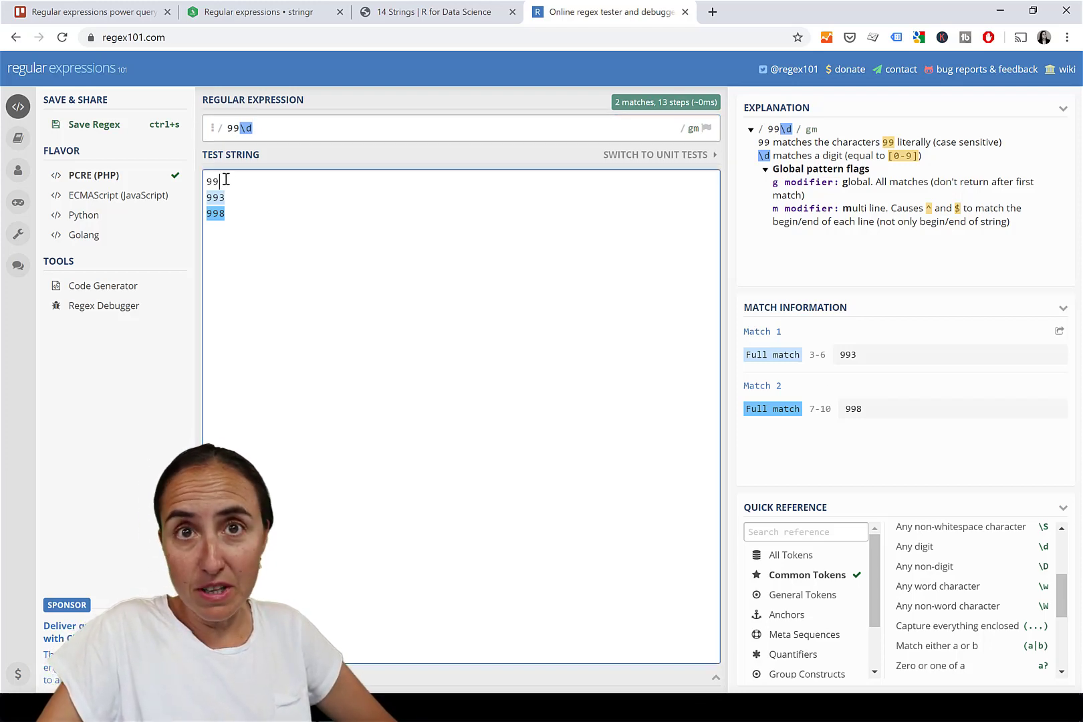
left_click(232, 214)
key("Return")
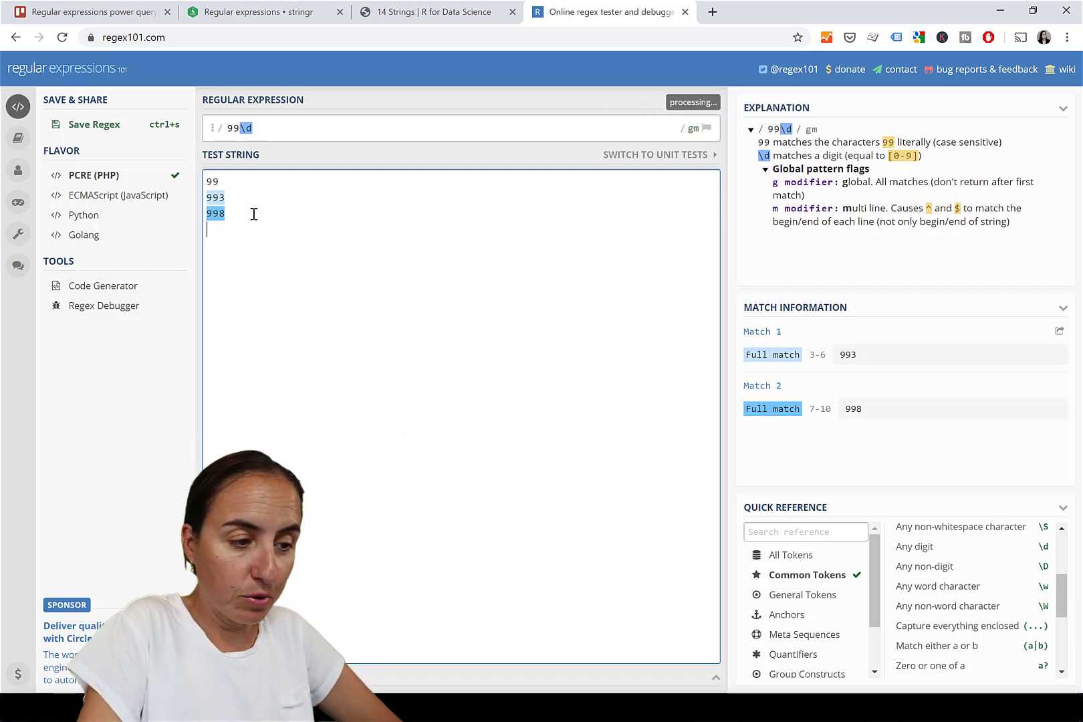
type("99a")
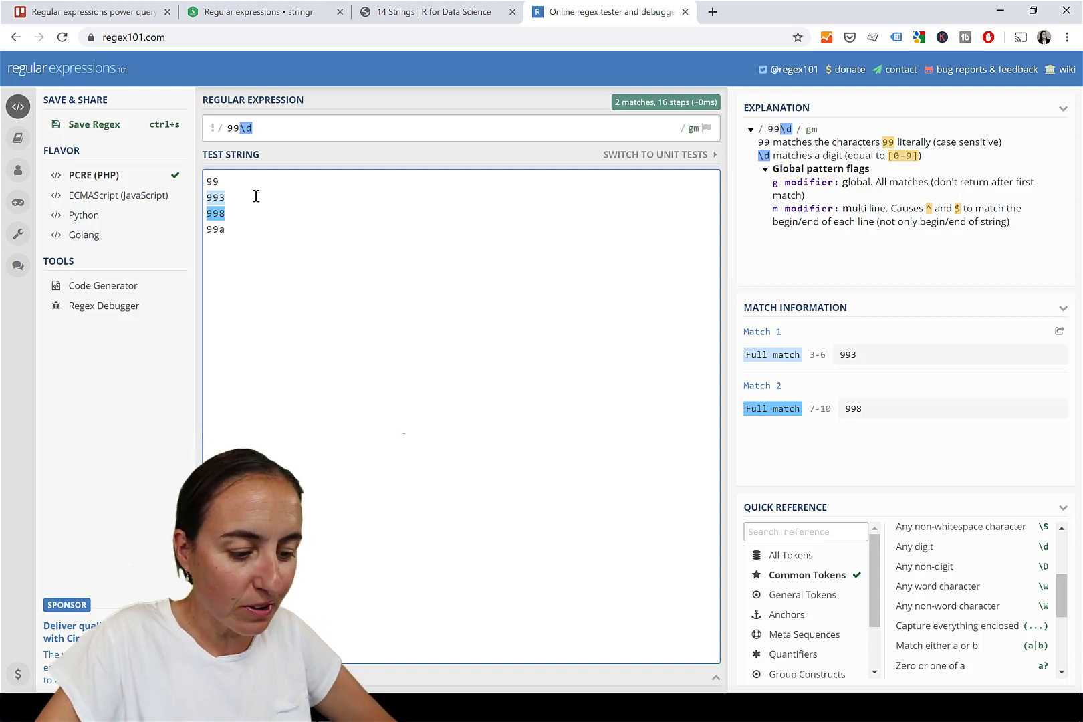
left_click(256, 196)
type("5")
left_click(246, 212)
type("5")
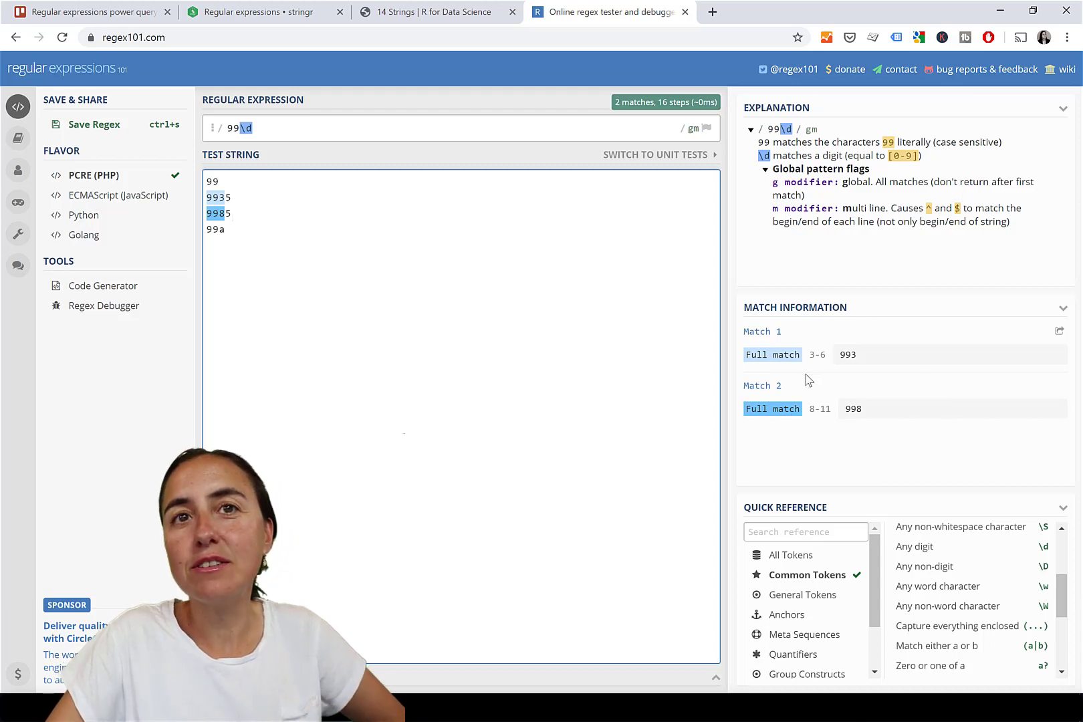
Step: Change the pattern to 99\d{2} and extend the test lines to 99359 and 9985a
left_click(287, 126)
type("{")
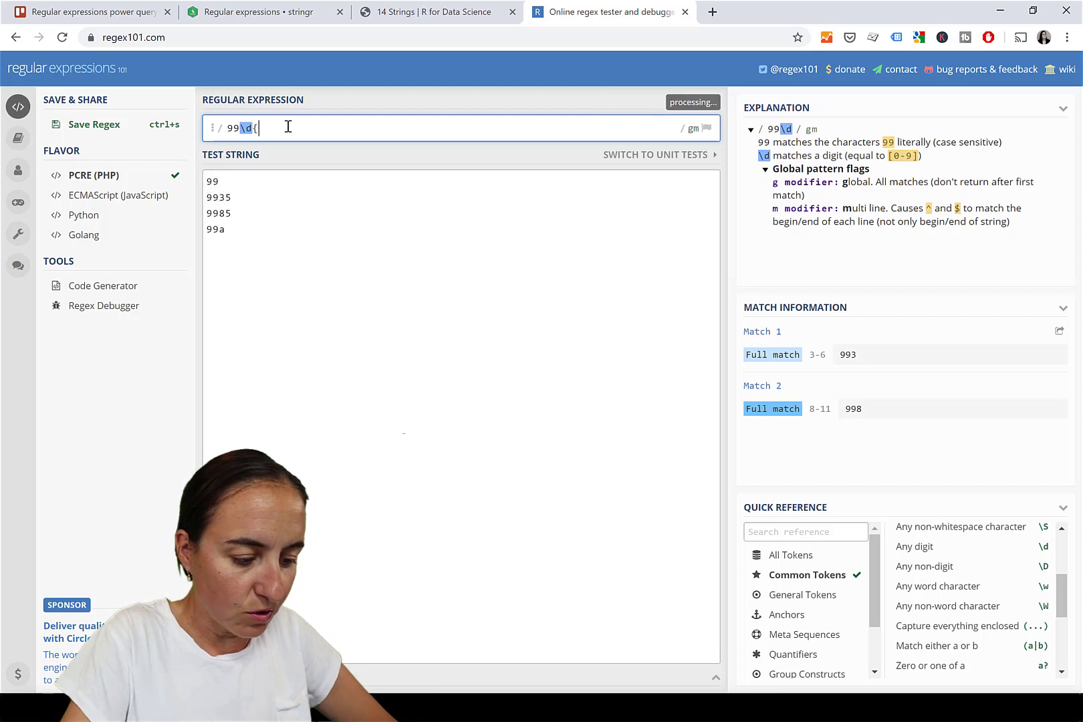
type("2}")
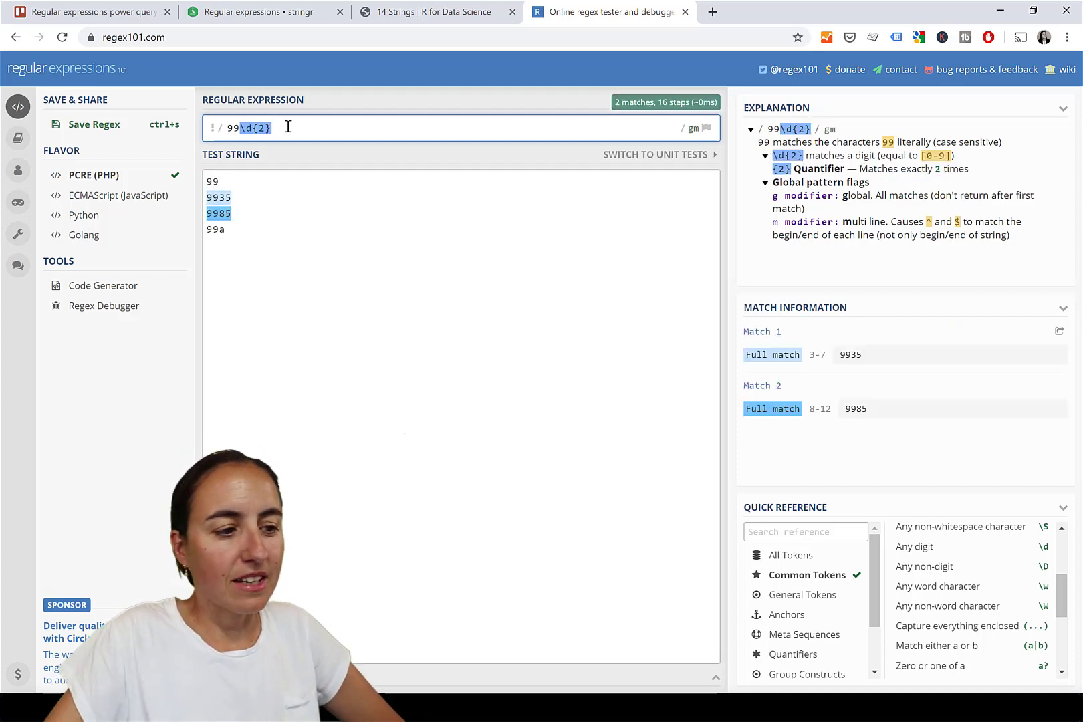
left_click(215, 246)
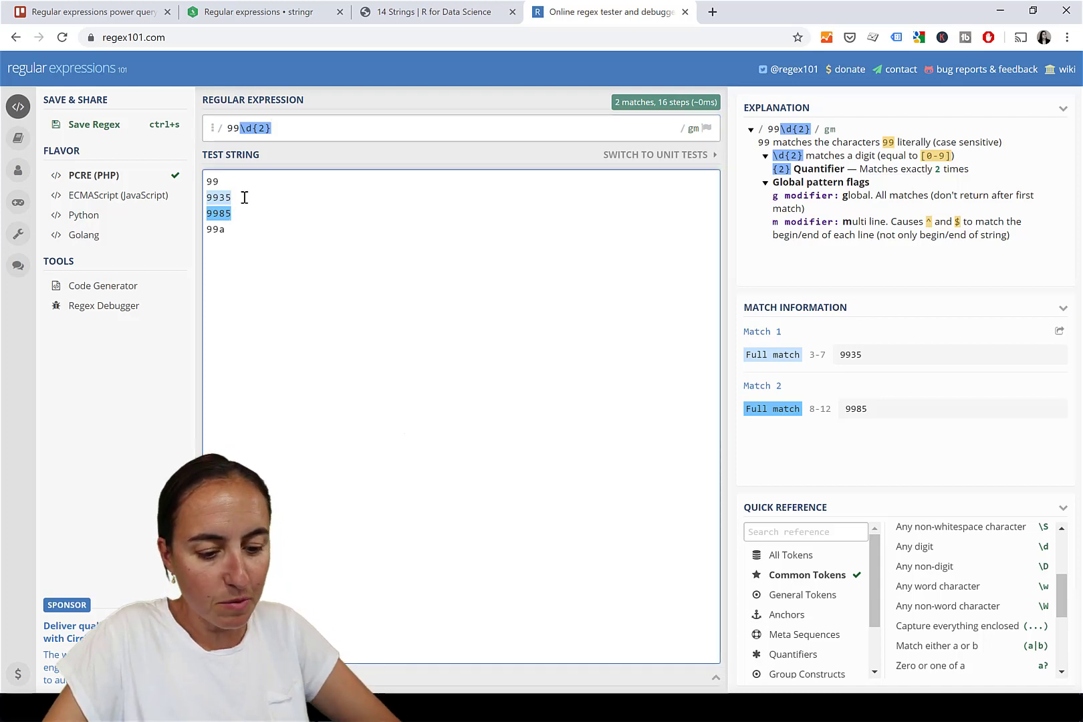
type("9")
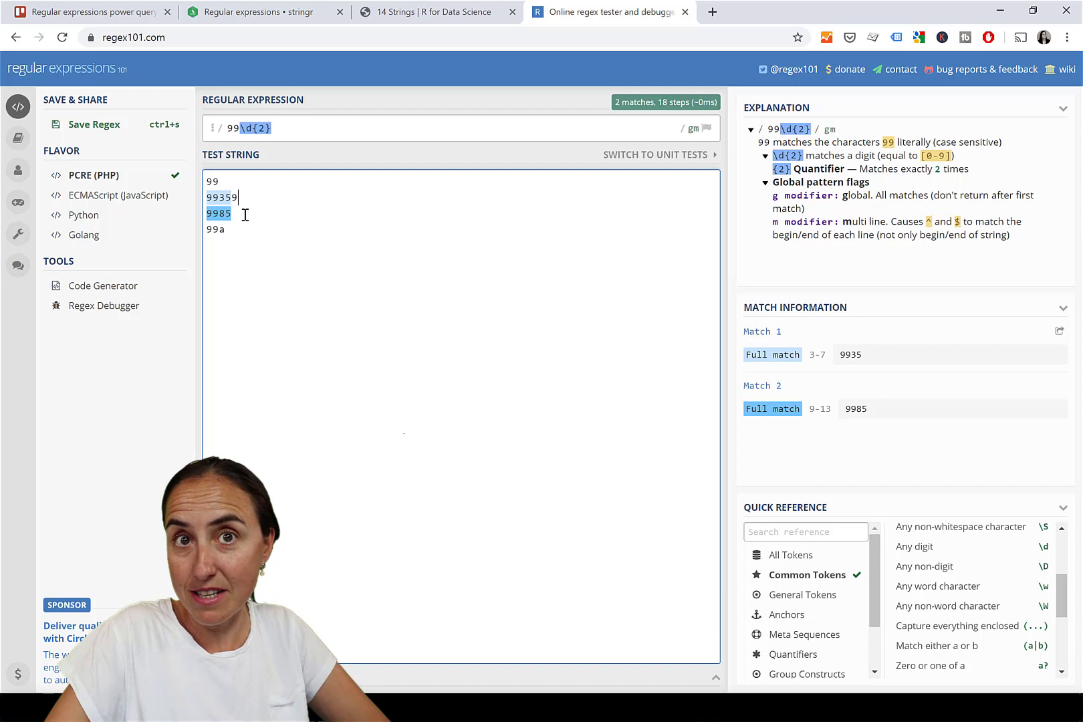
type("a")
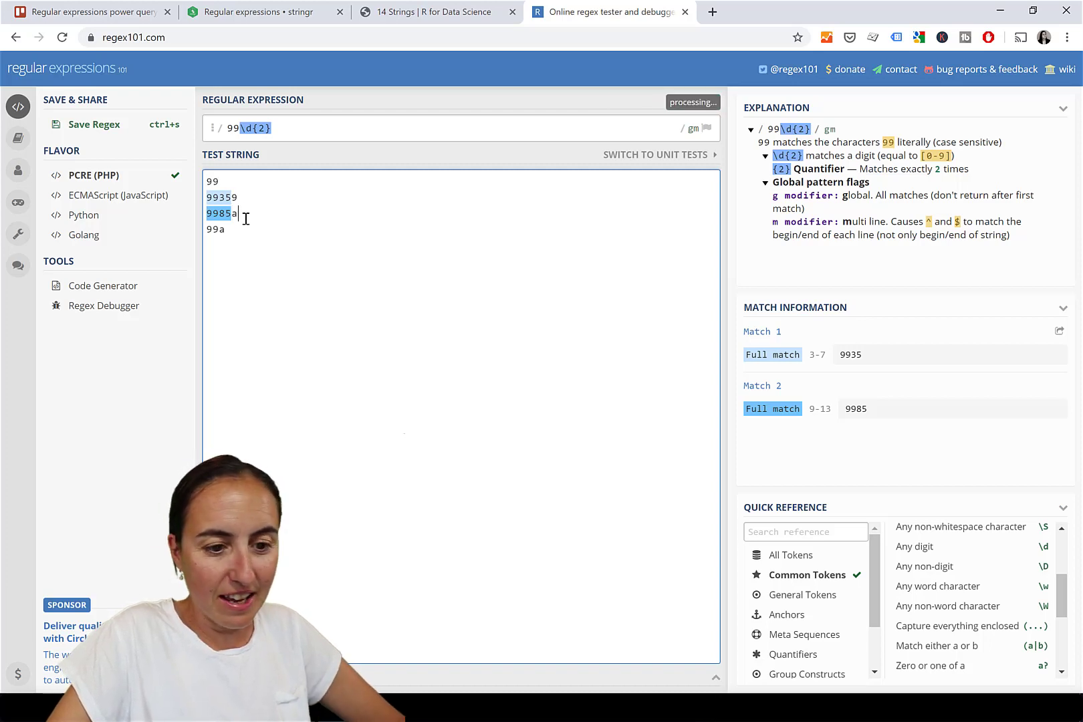
left_click(393, 308)
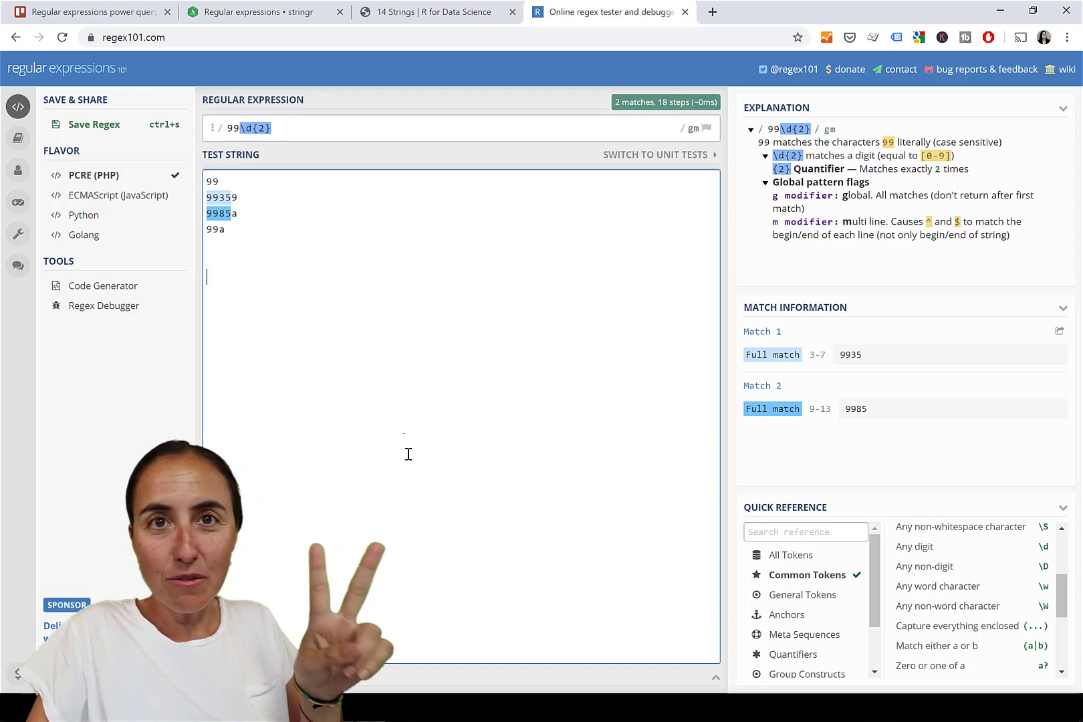
left_click(251, 228)
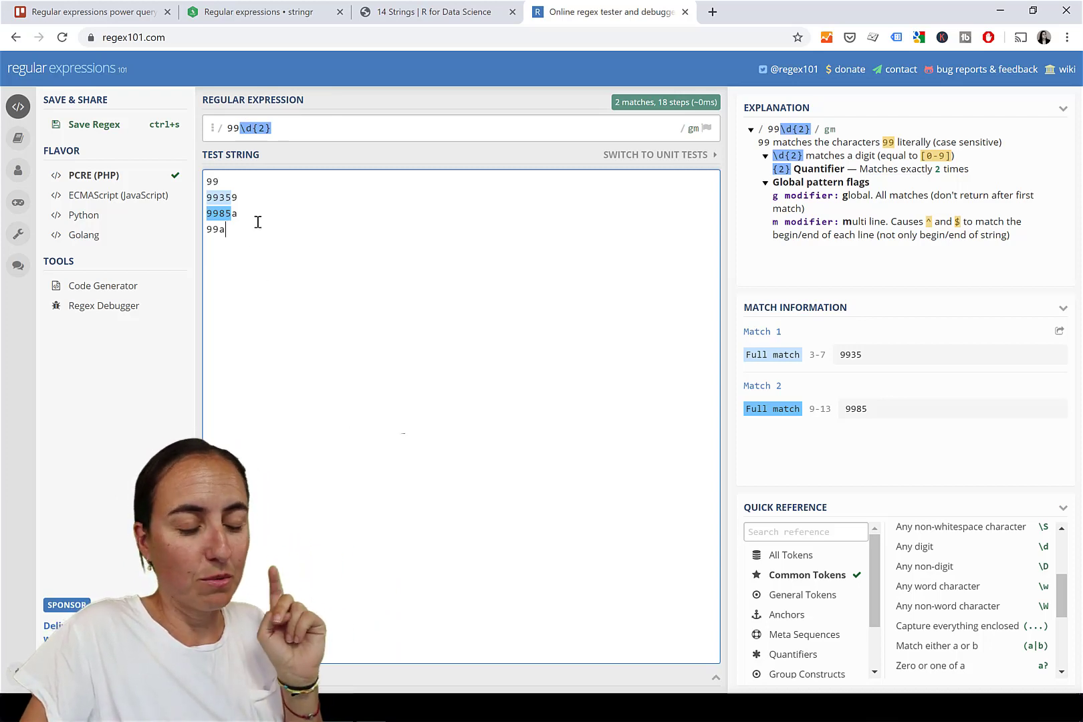
left_click(303, 128)
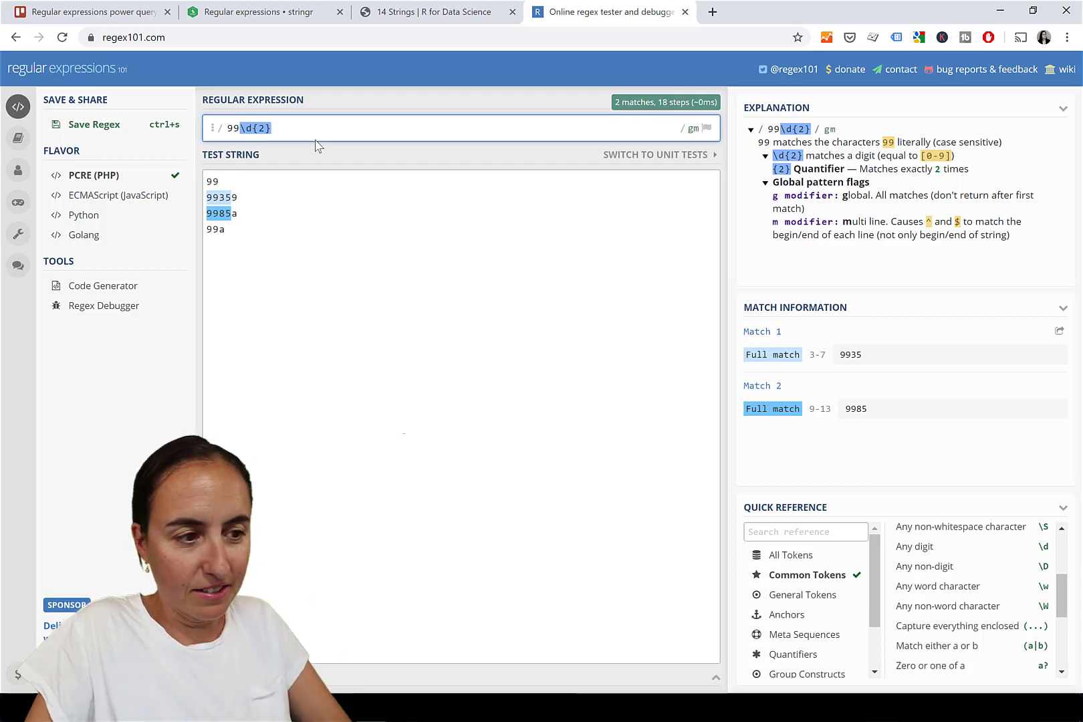
Step: Extend the pattern to 99\d{2}99 and change test line two to 993599
type("99")
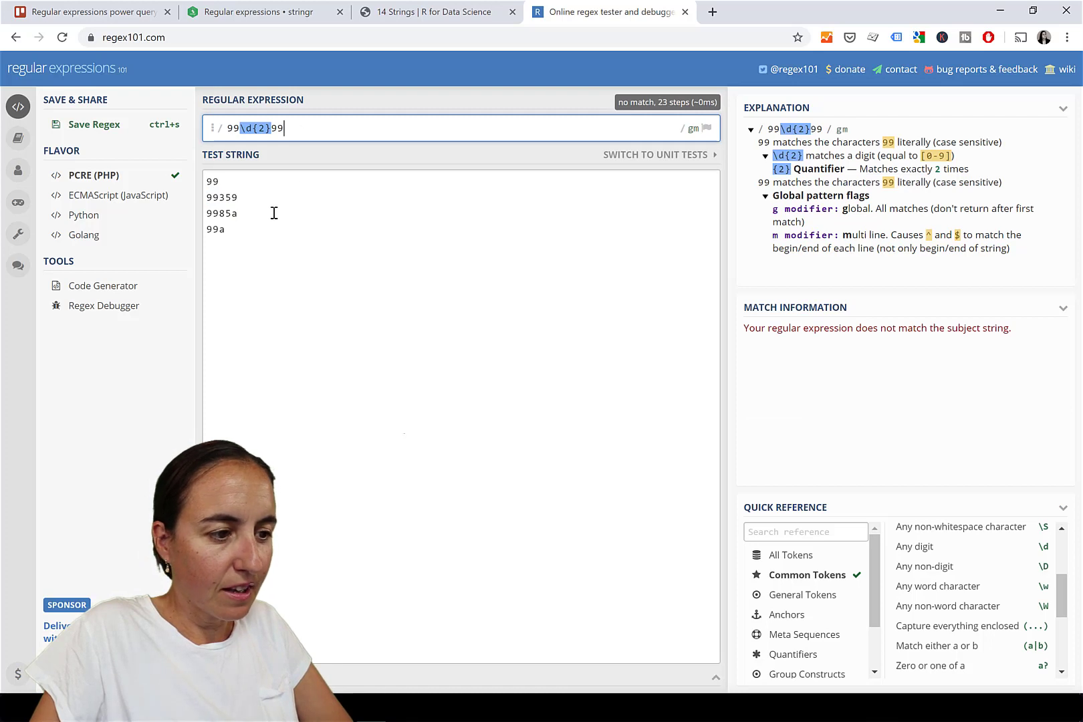
left_click(263, 196)
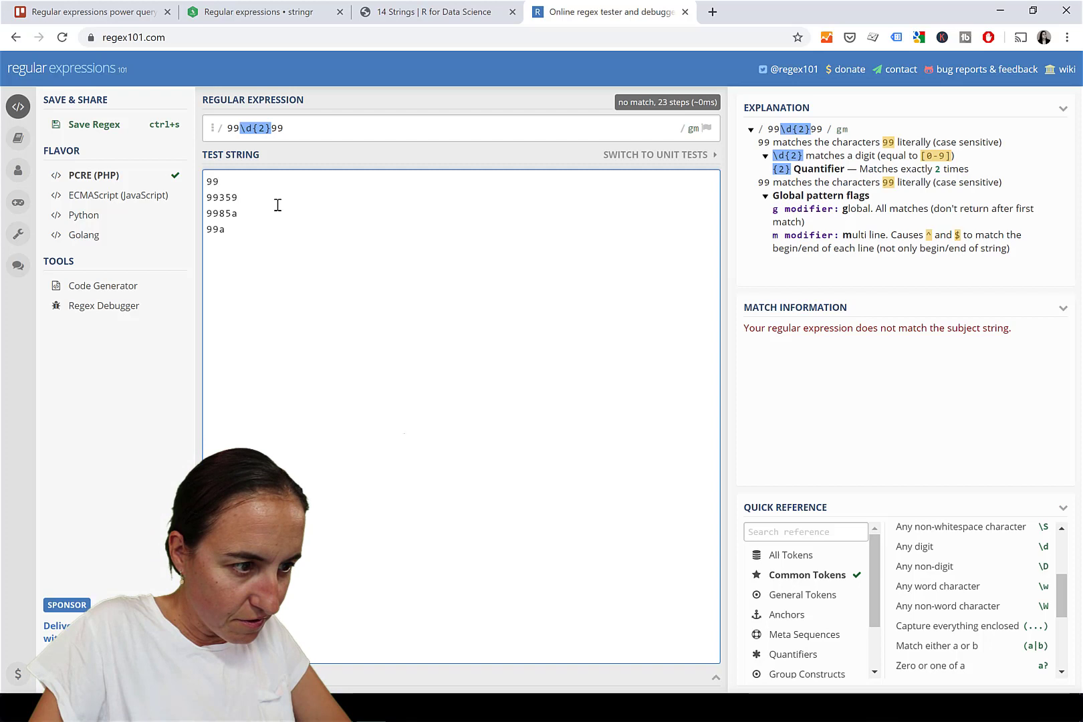
key("BackSpace")
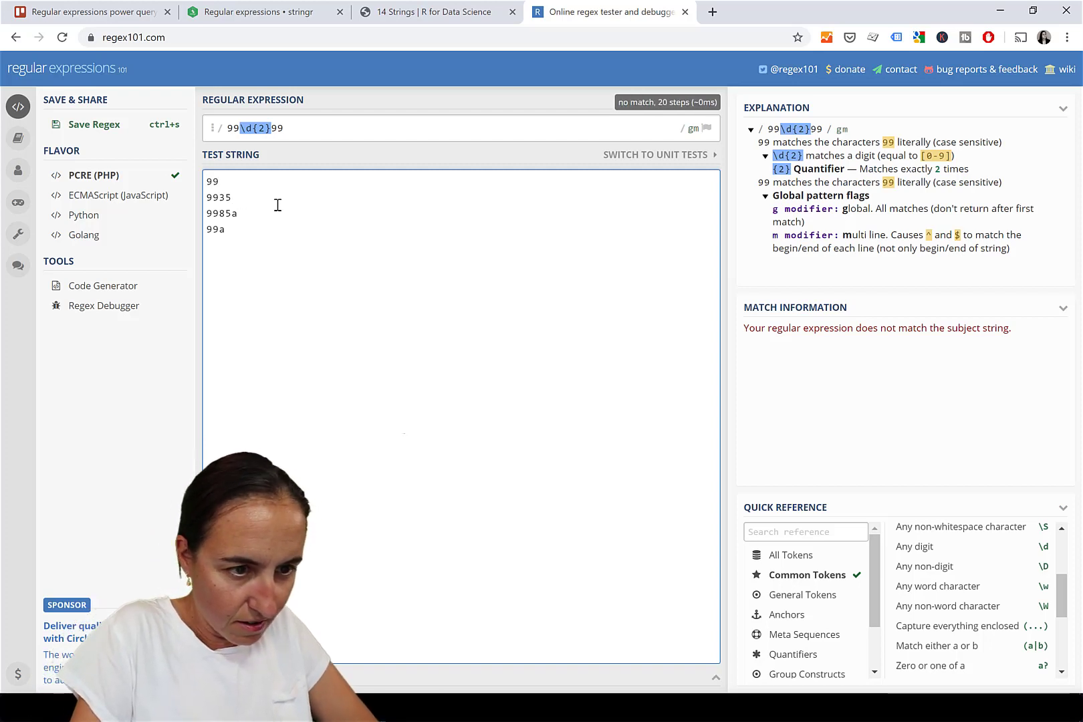
key("Return")
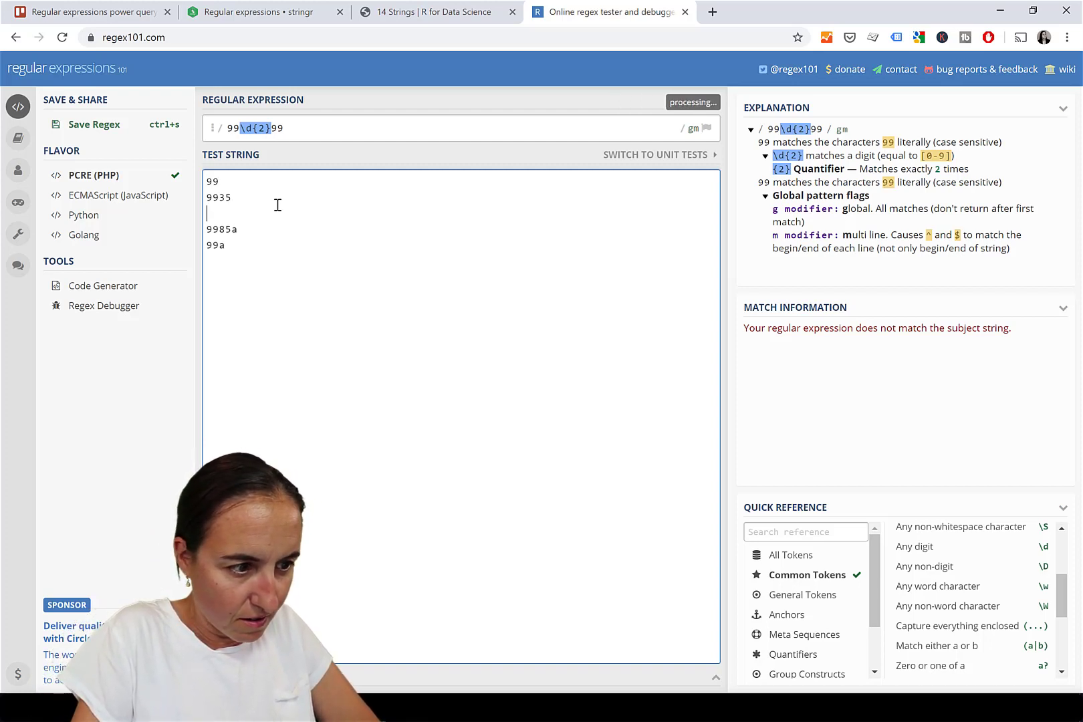
key("BackSpace")
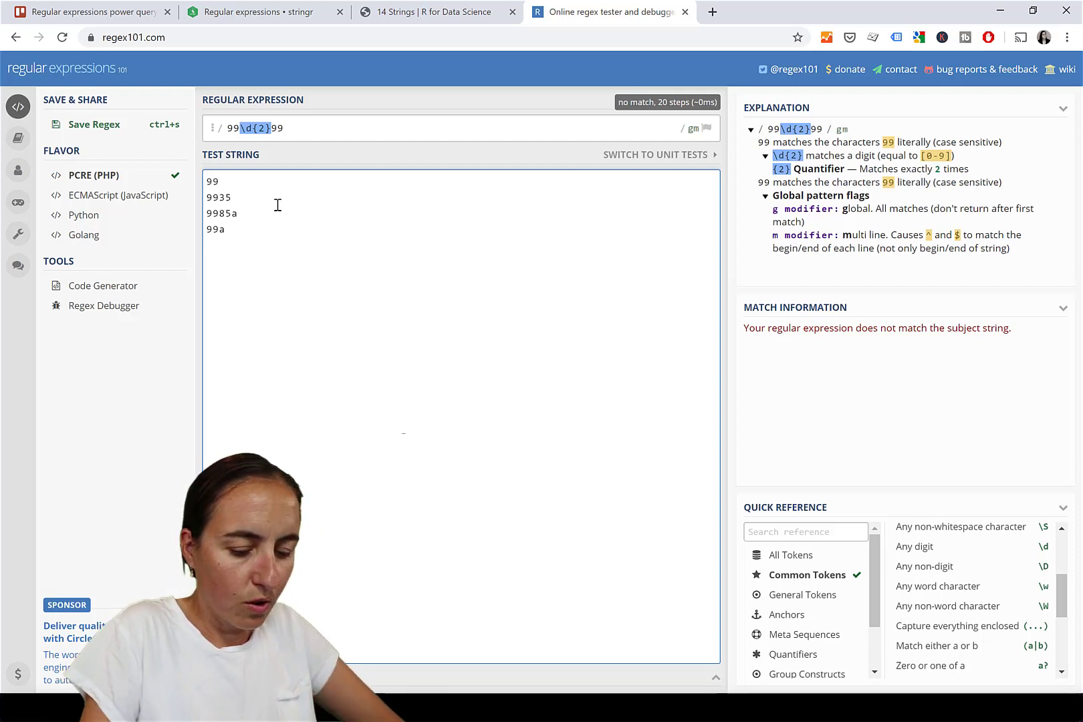
type("99")
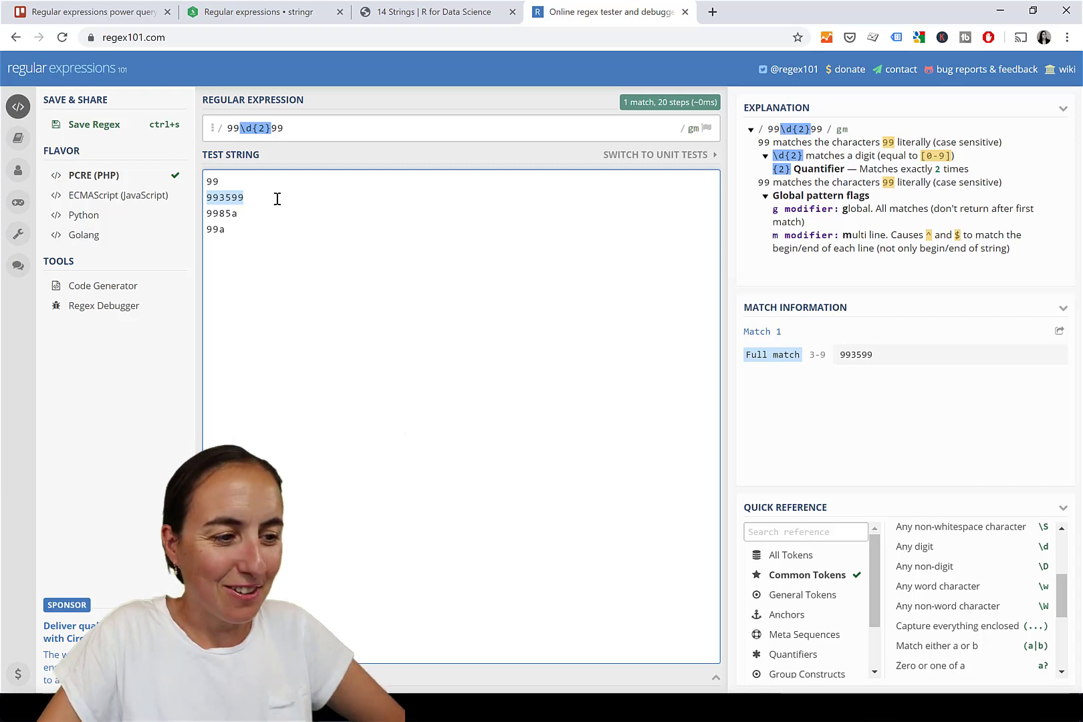
key("BackSpace")
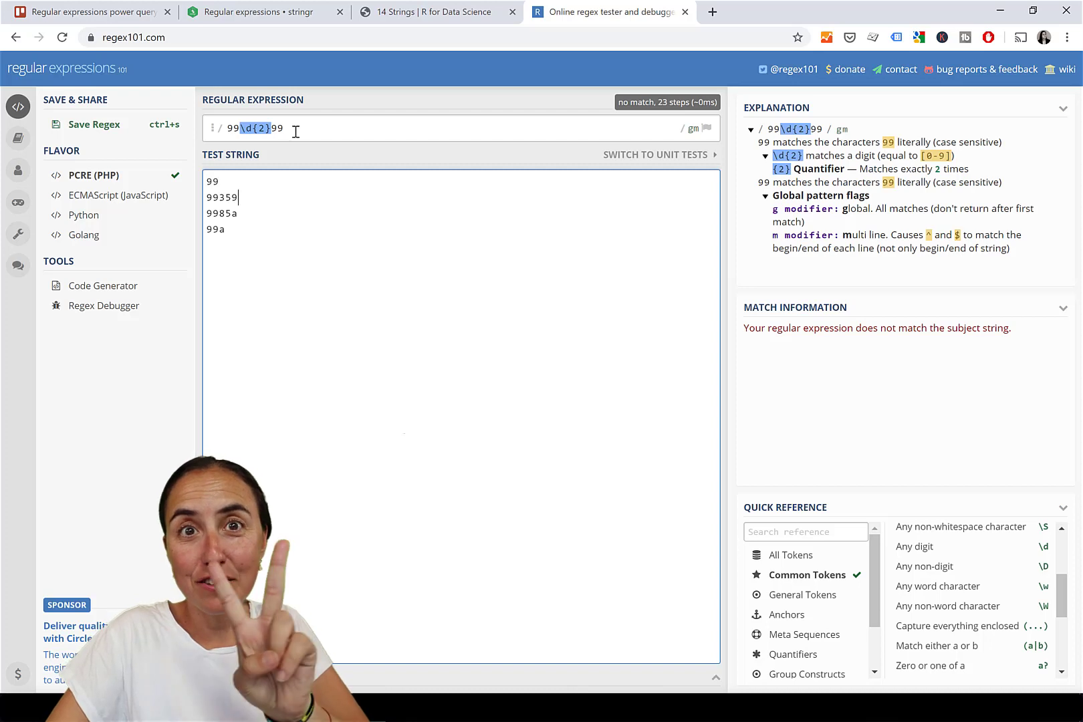
left_click(309, 130)
key("BackSpace")
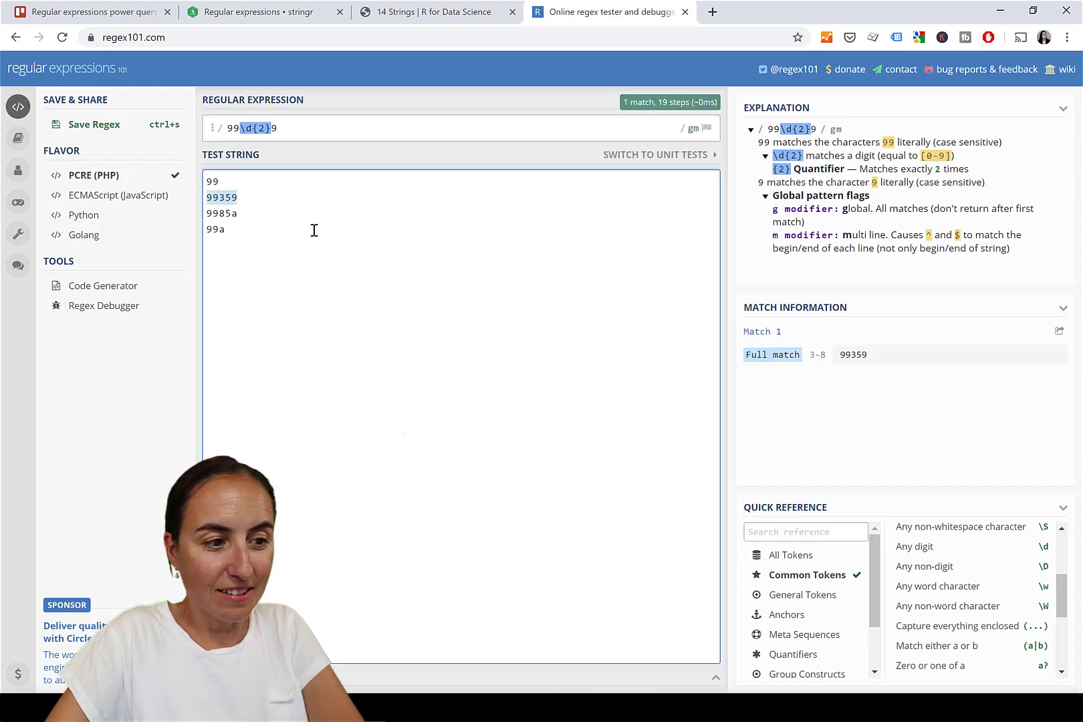
left_click(302, 124)
type("9")
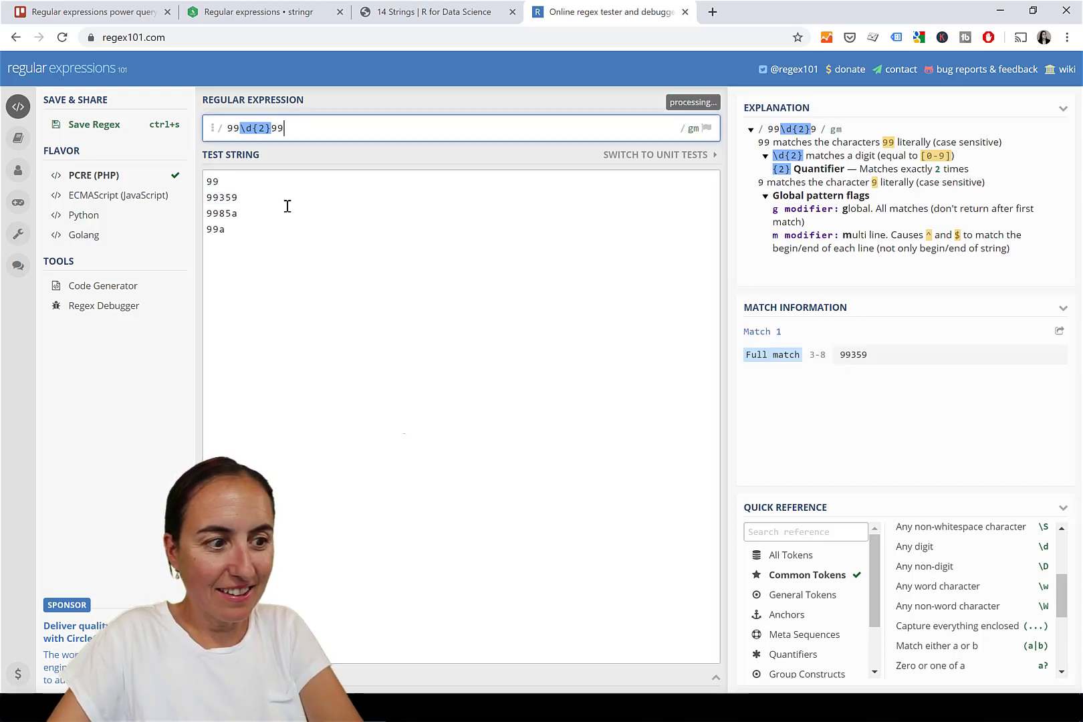
Step: Change line three to 998599, try extra characters on line two, then restore 993599
left_click(274, 194)
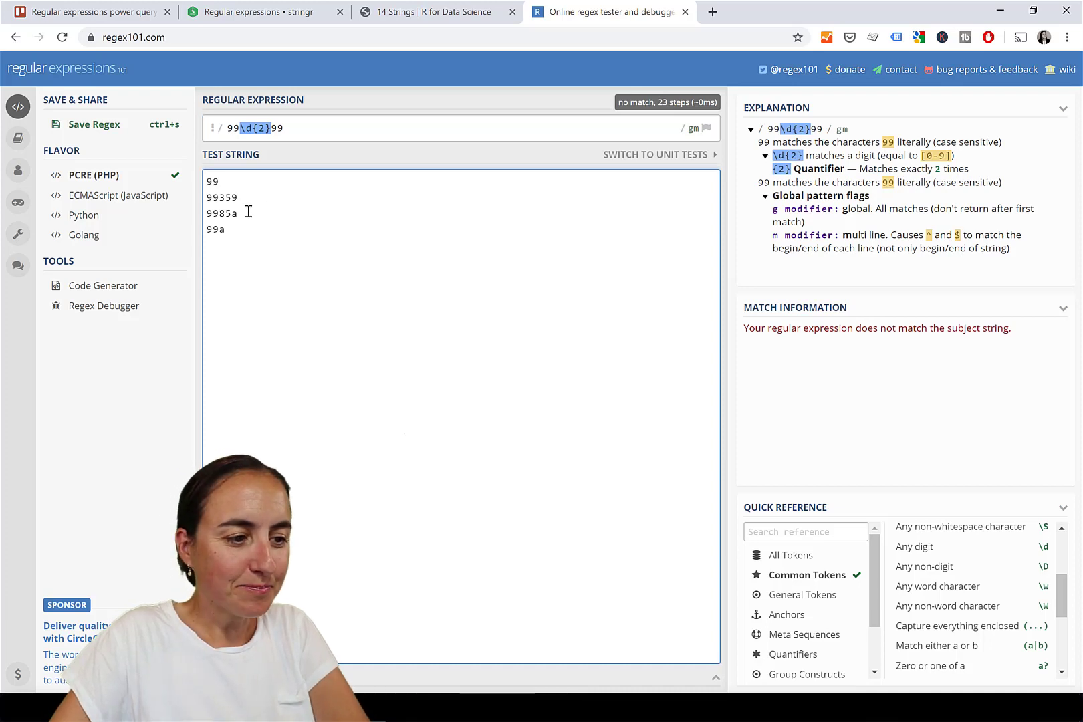
left_click(248, 211)
key("BackSpace")
type("99")
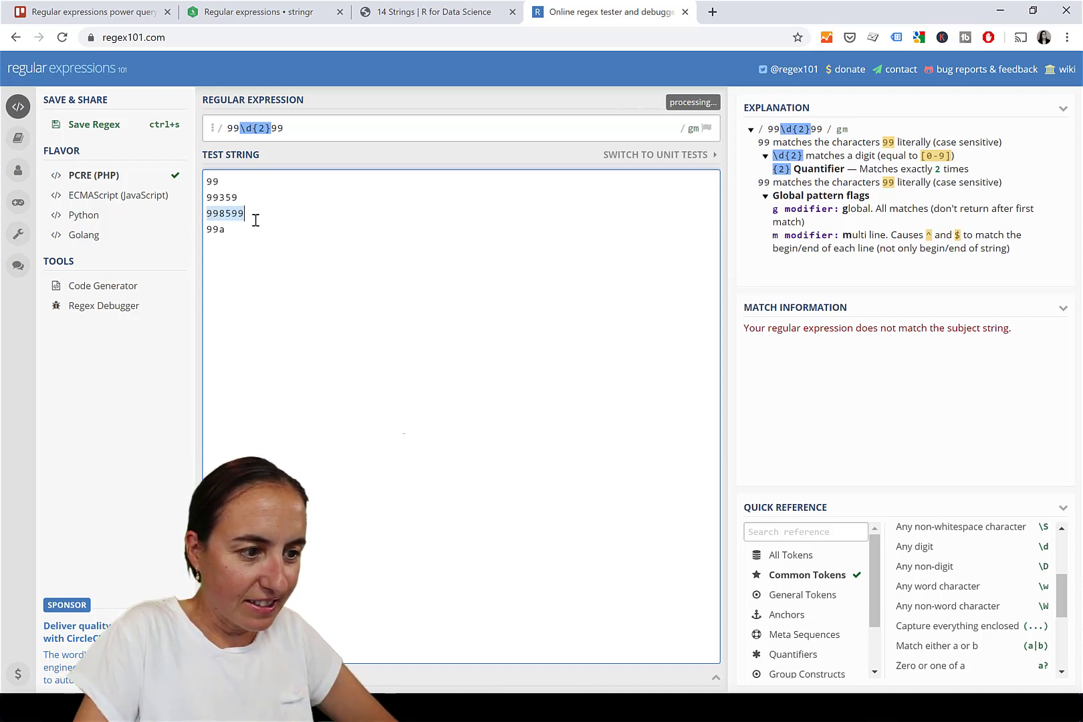
left_click(258, 195)
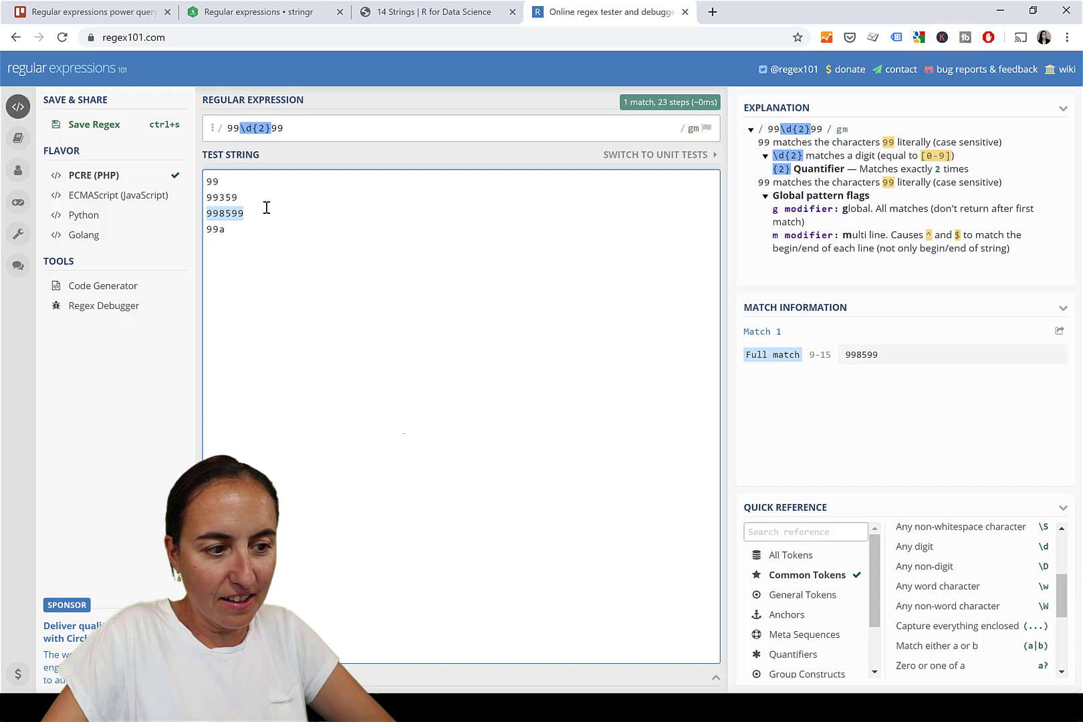
type("9")
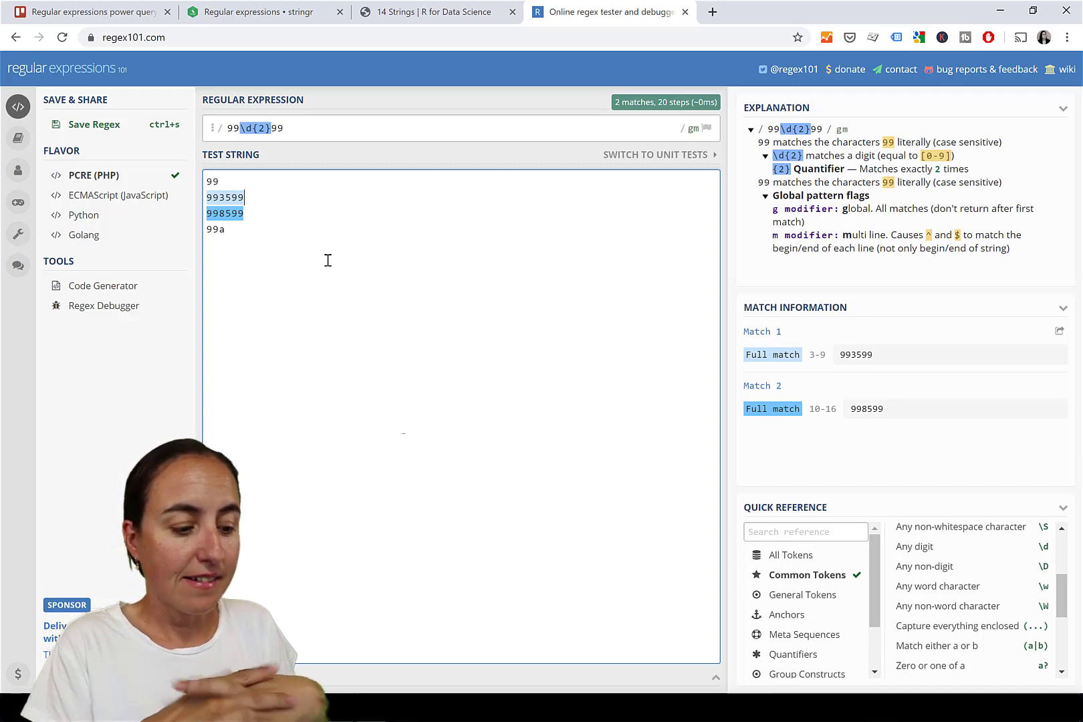
type("w")
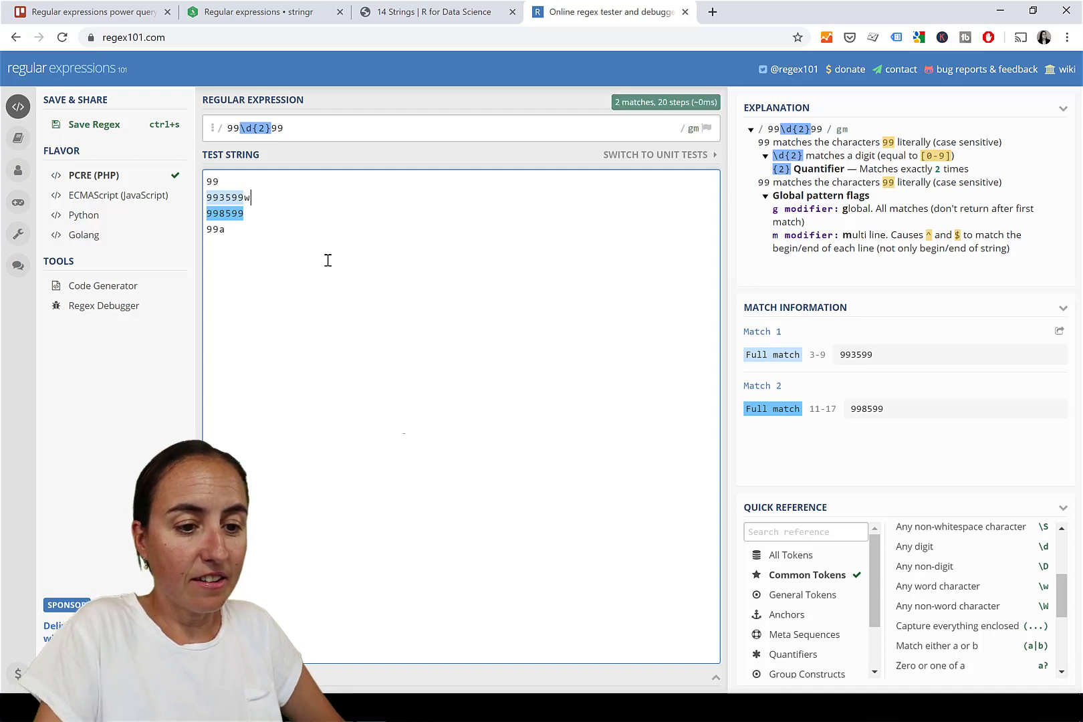
key("BackSpace")
type("3")
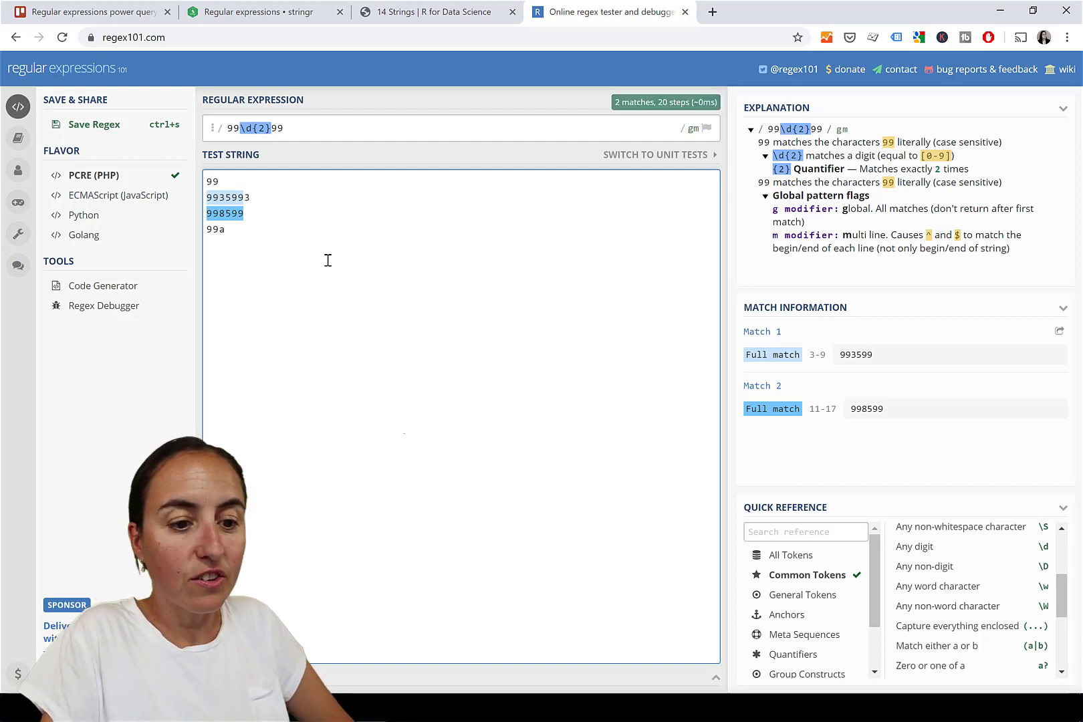
key("BackSpace")
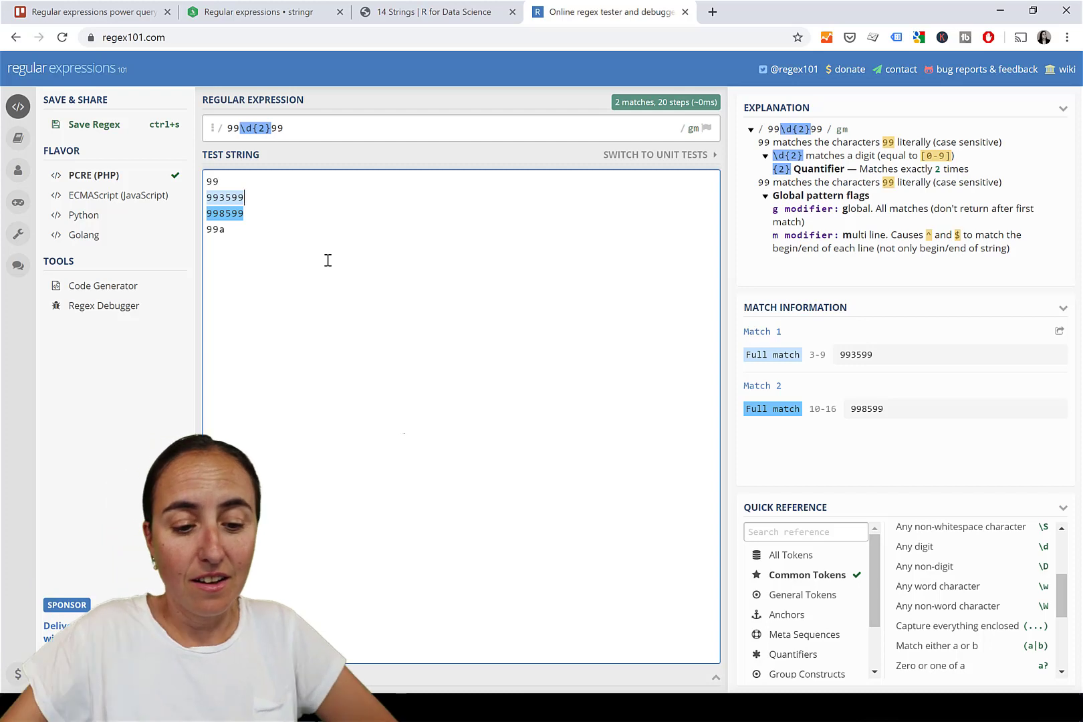
Step: Anchor the pattern as 99\d{2}99$ and make line two 9935992, leaving only 998599 matched
scroll(969, 670, "down", 3)
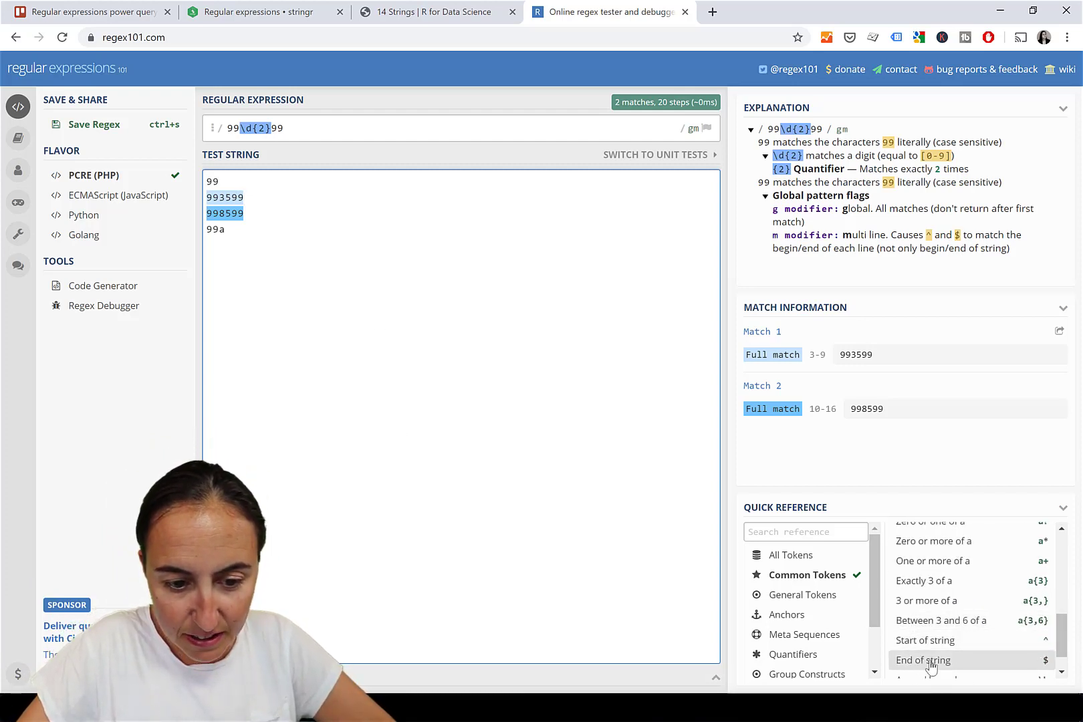
left_click(336, 131)
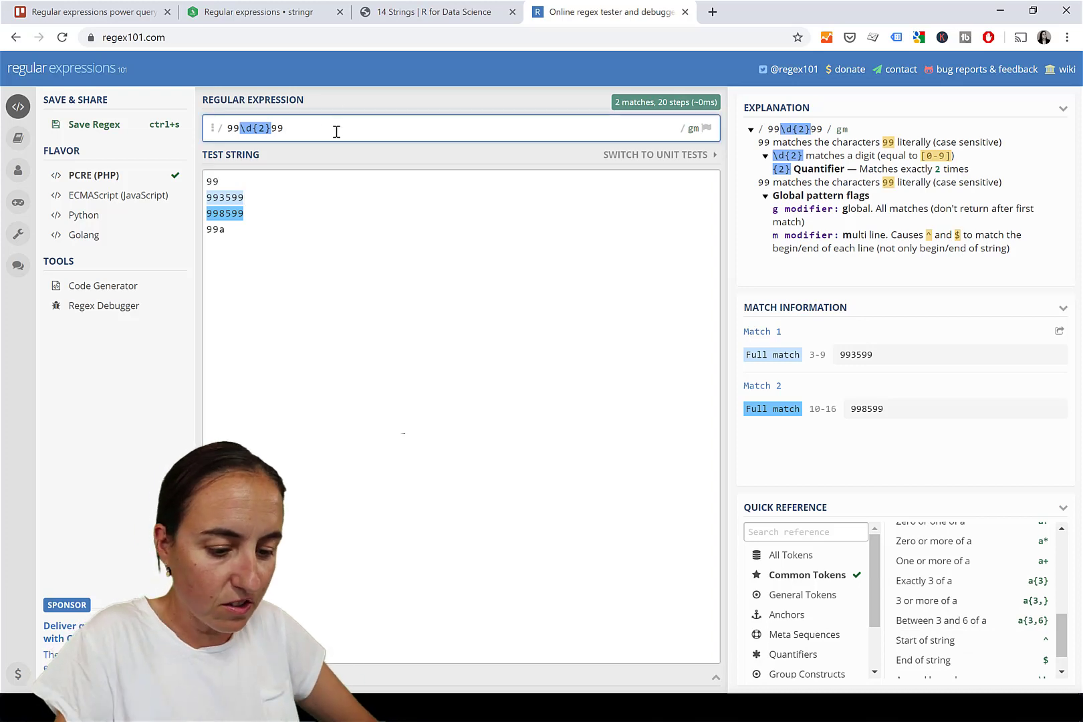
type("$")
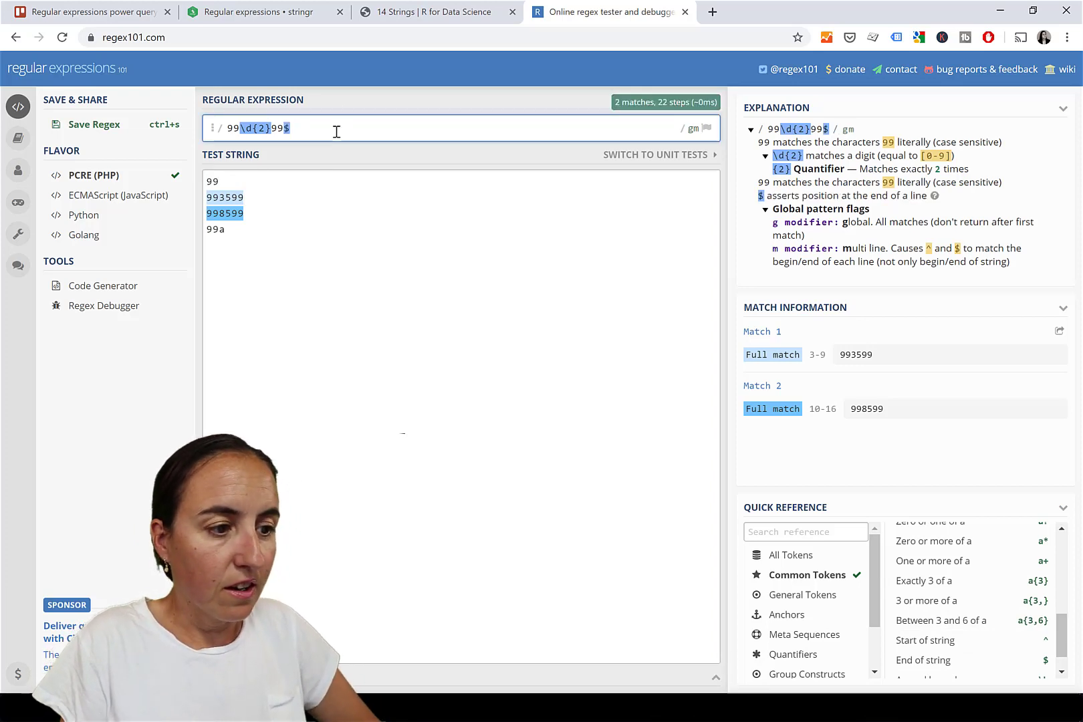
left_click(301, 198)
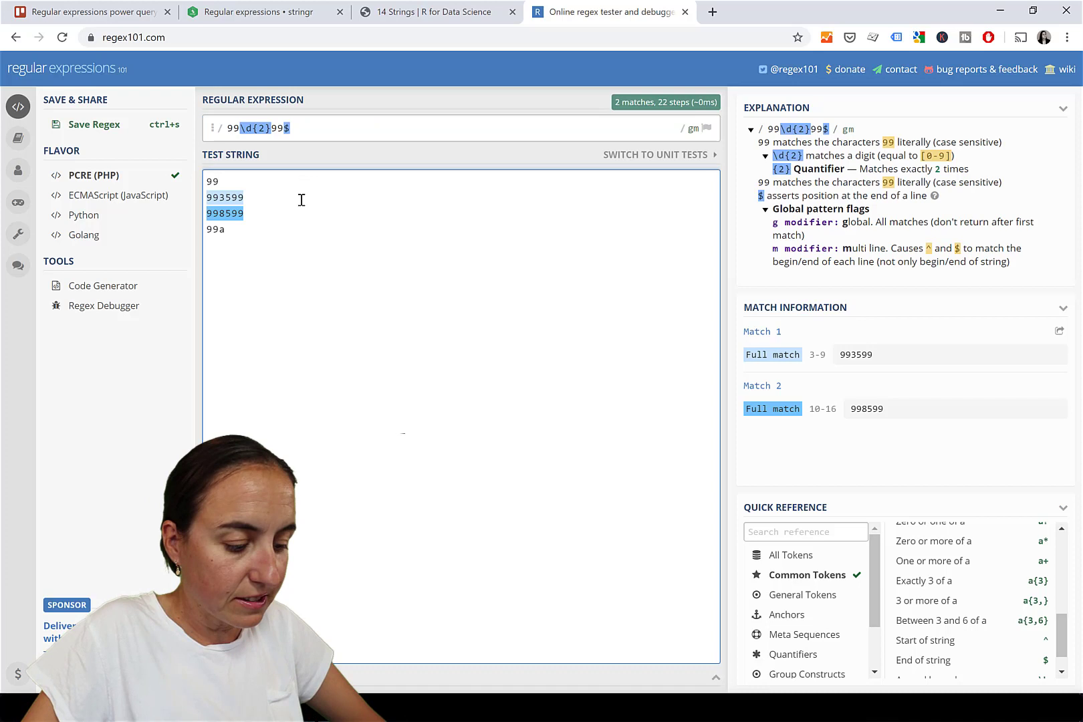
type("2")
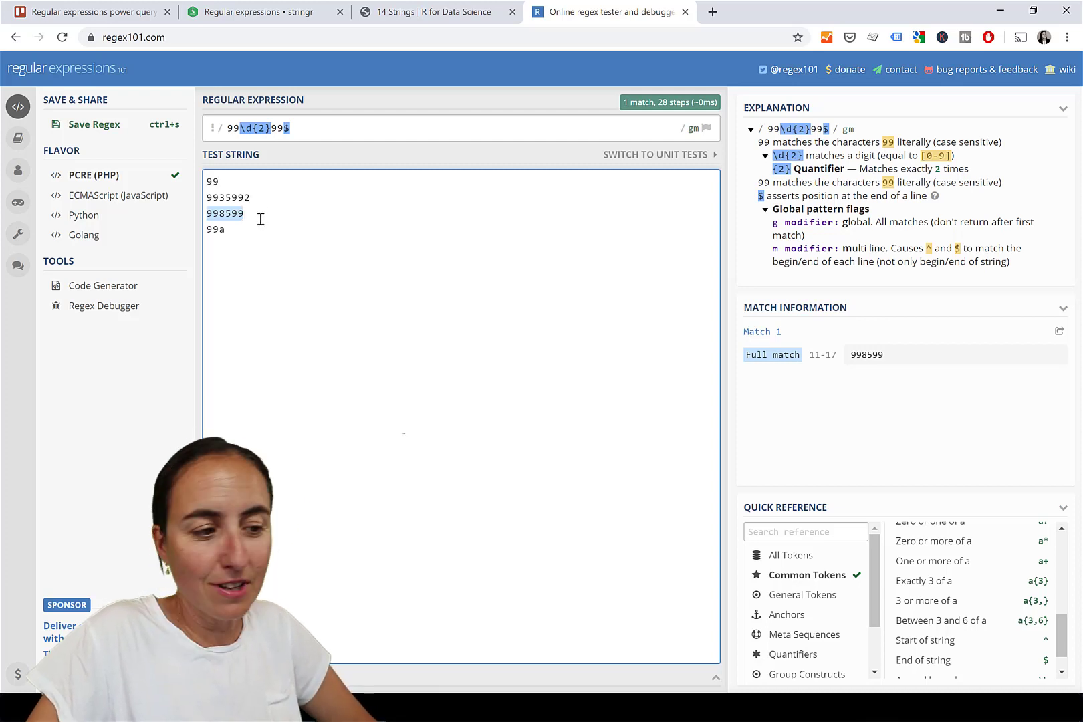
left_click(260, 219)
type("9")
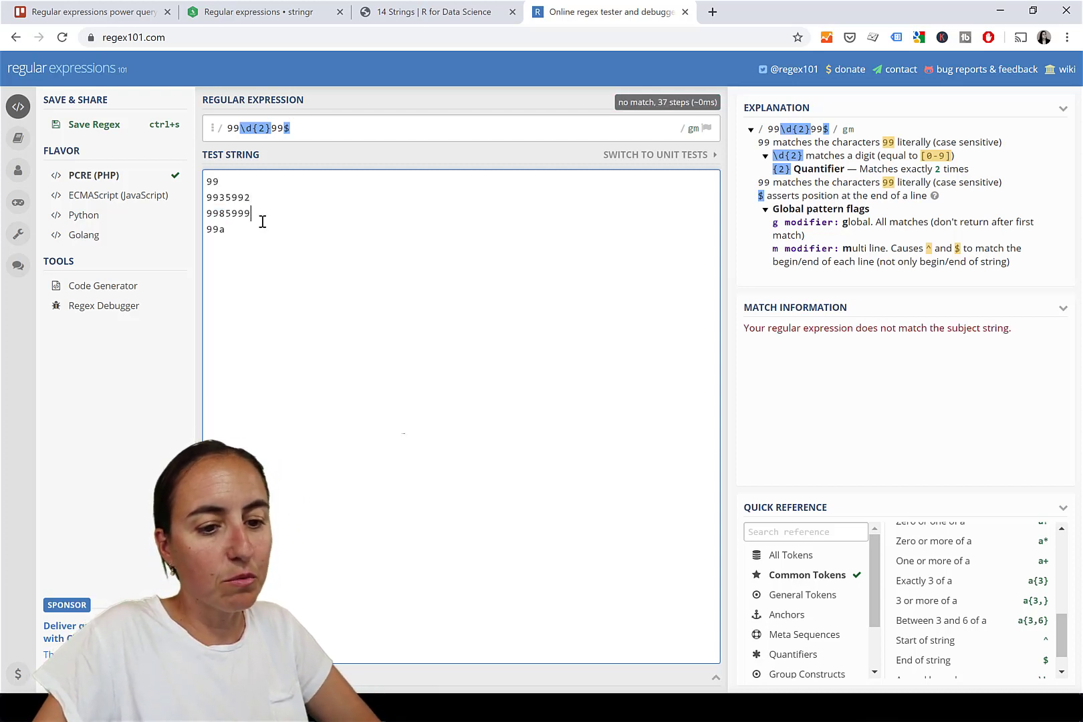
key("BackSpace")
left_click_drag(293, 128, 221, 129)
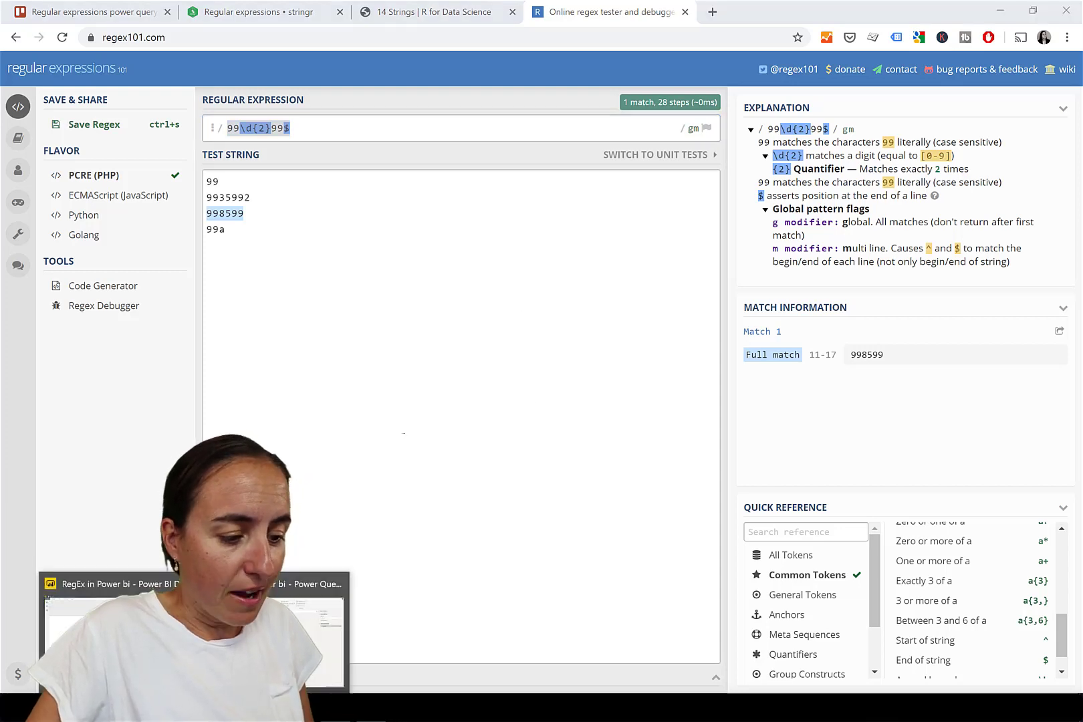
Step: Return to the Power Query Editor's phones query, show the Transform options, and open Windows search
left_click(188, 640)
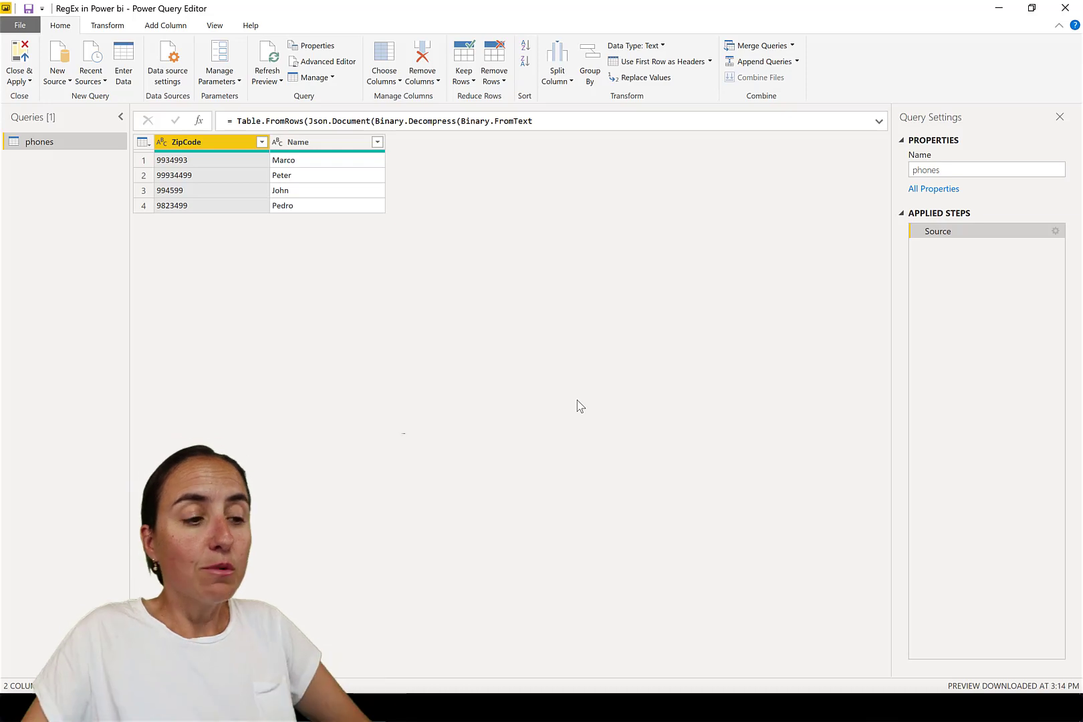
left_click(109, 25)
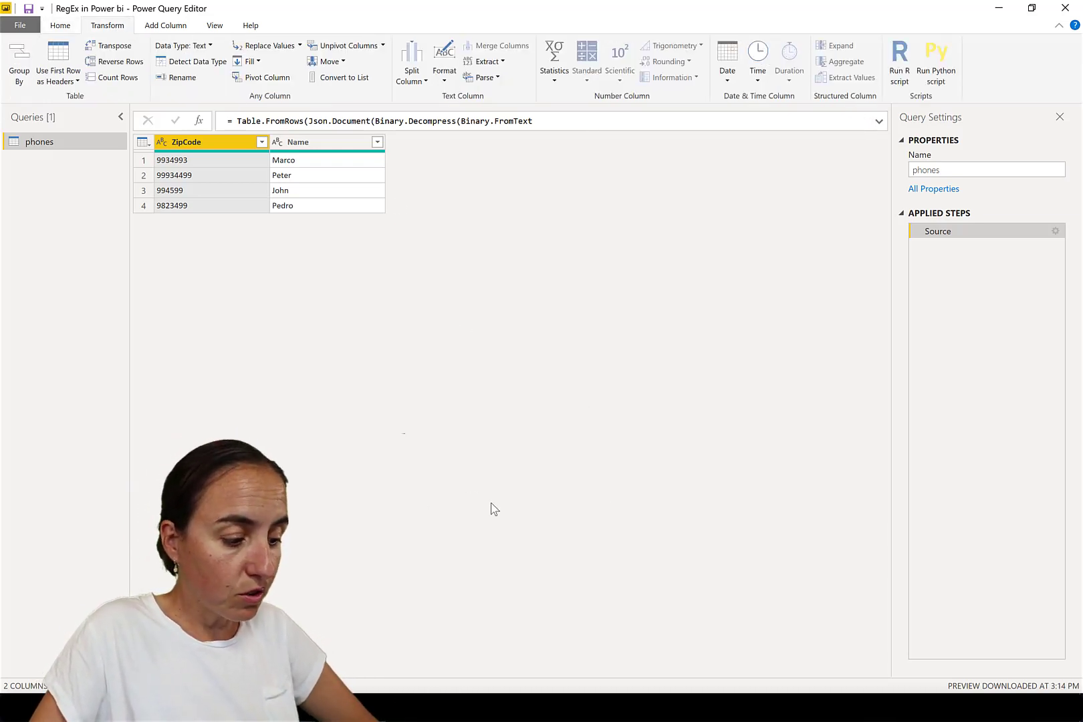
key("super")
Step: Launch RStudio and install the stringr package through Tools > Install Packages
type("rs")
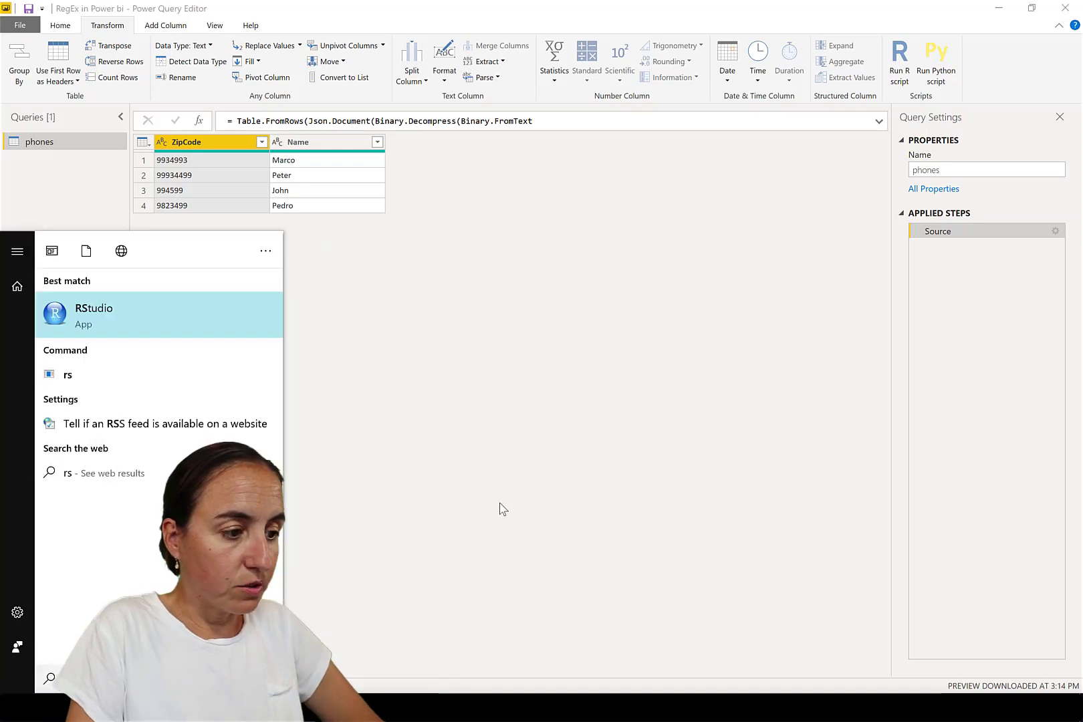
key("Return")
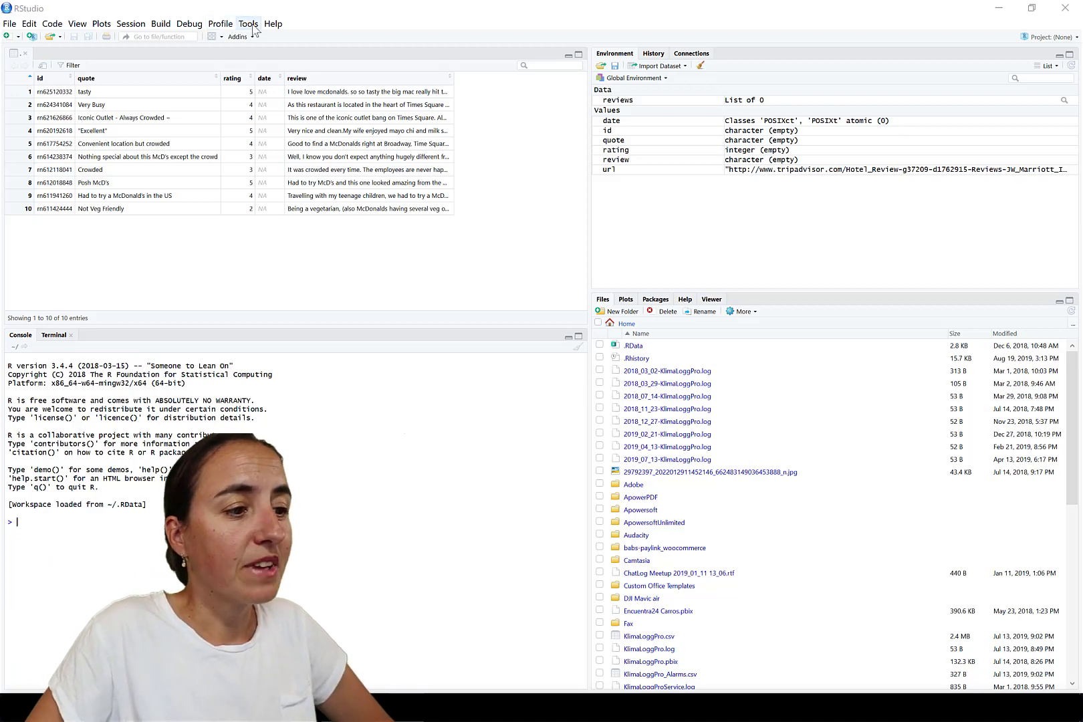
left_click(247, 25)
left_click(261, 41)
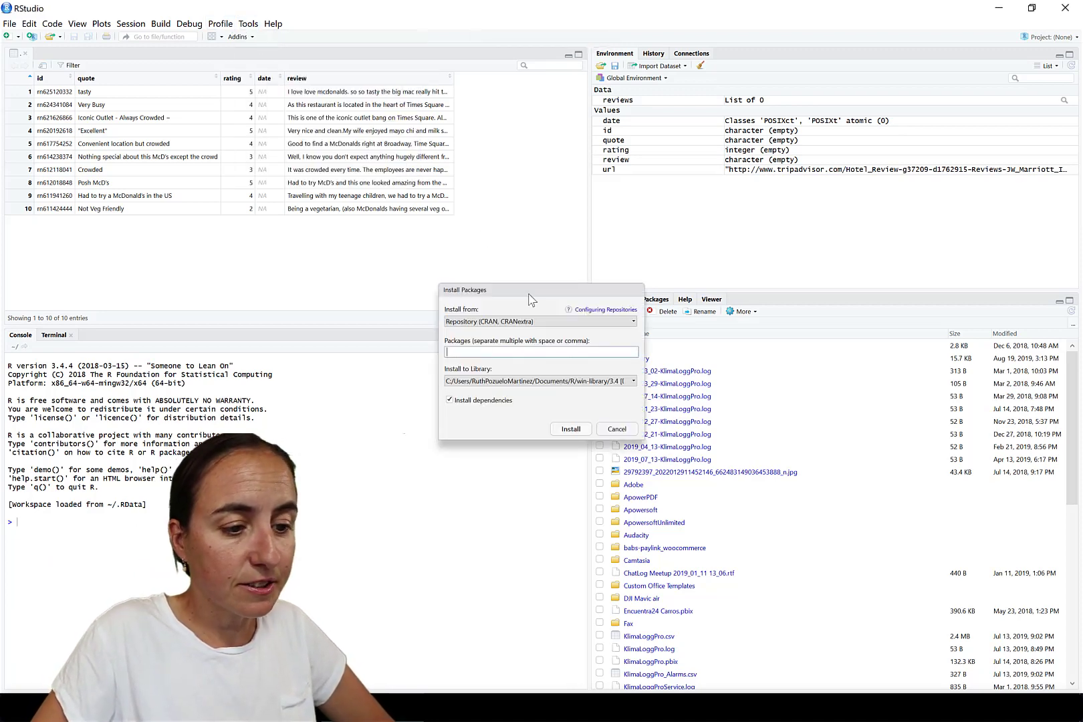
type("str")
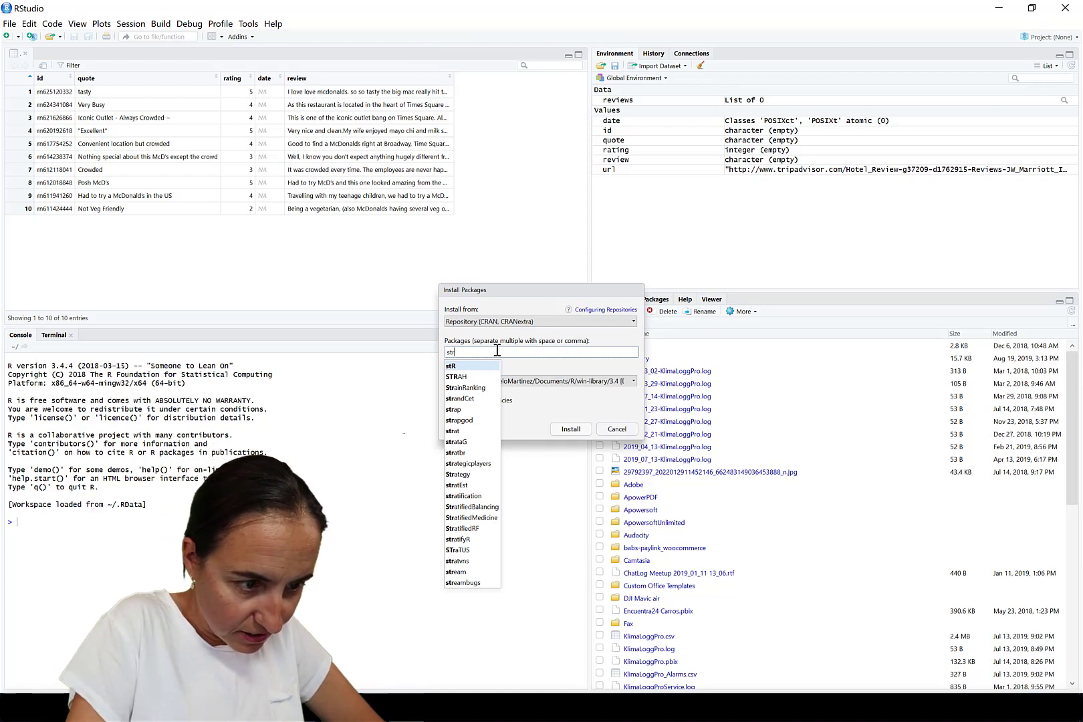
type("ing")
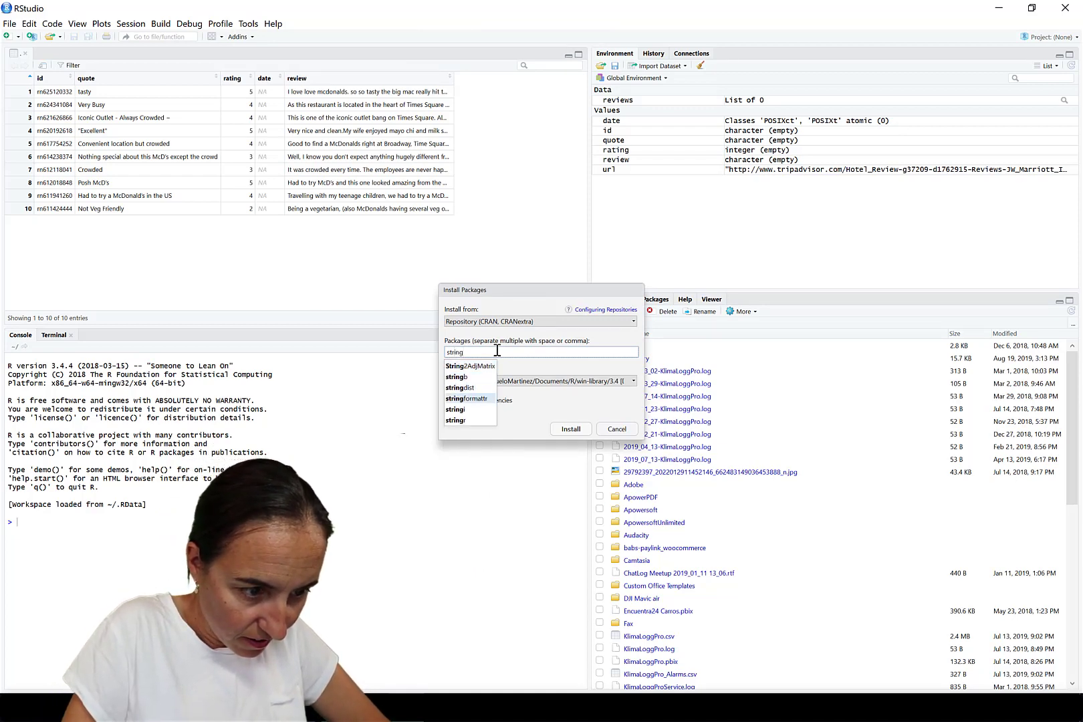
key("Down")
key("Down")
key("Return")
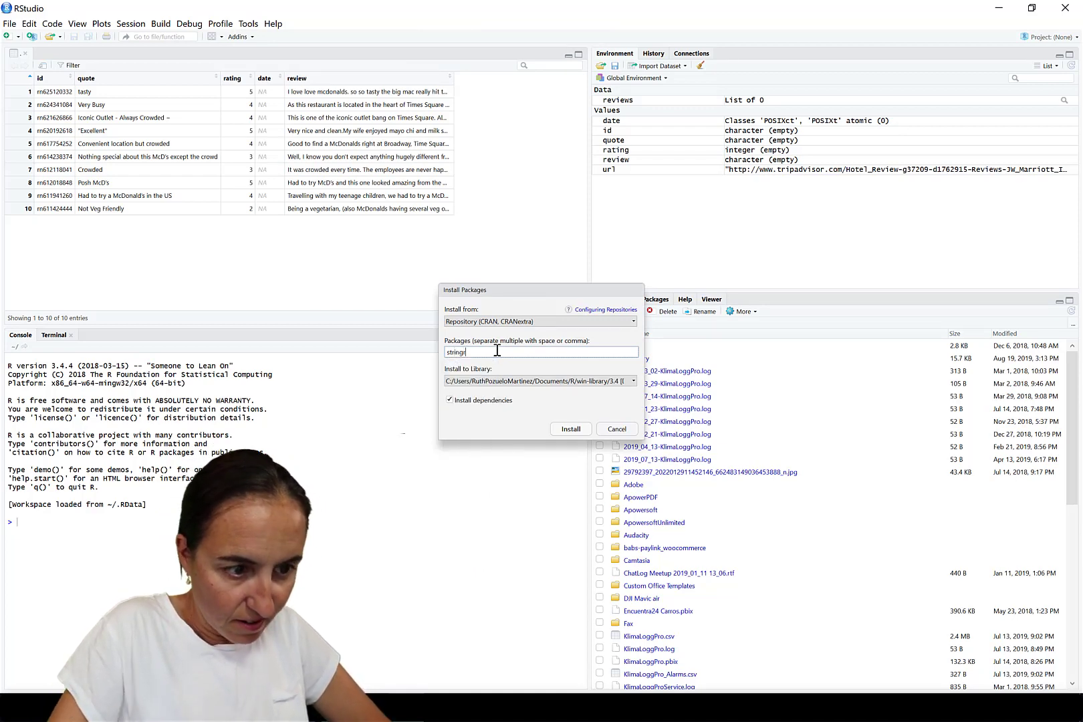
left_click(588, 431)
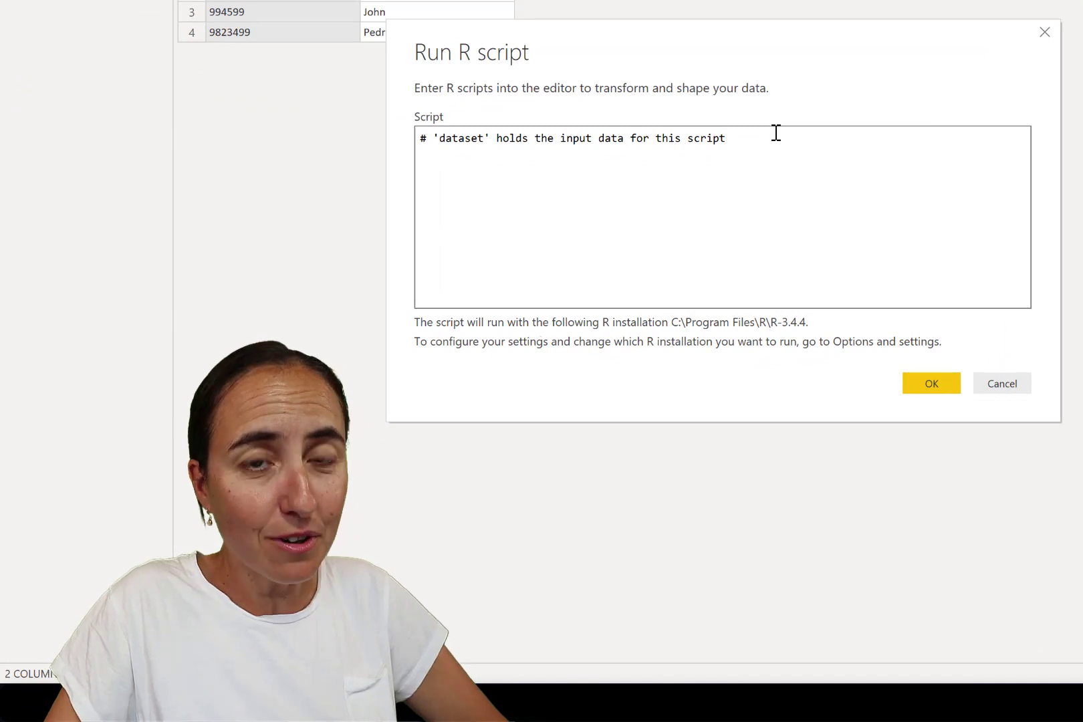
Step: Add library(stringr) and pattern <- "99\d{2}99$" to the R script, then return to regex101
key("Return")
type("1")
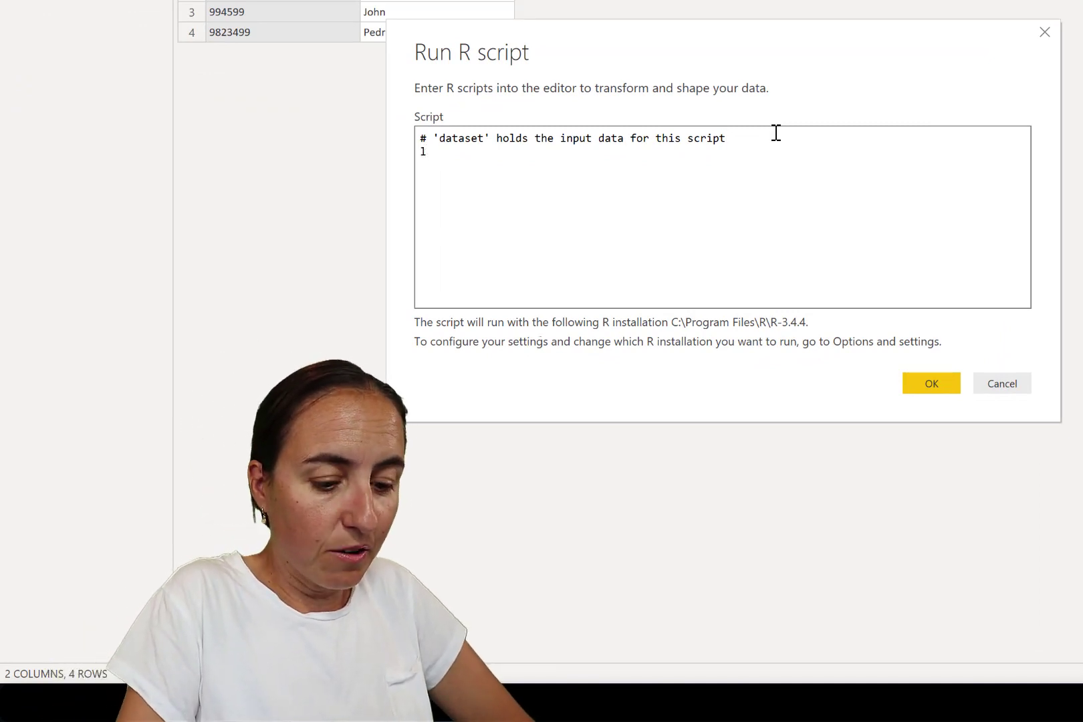
type("ibrary")
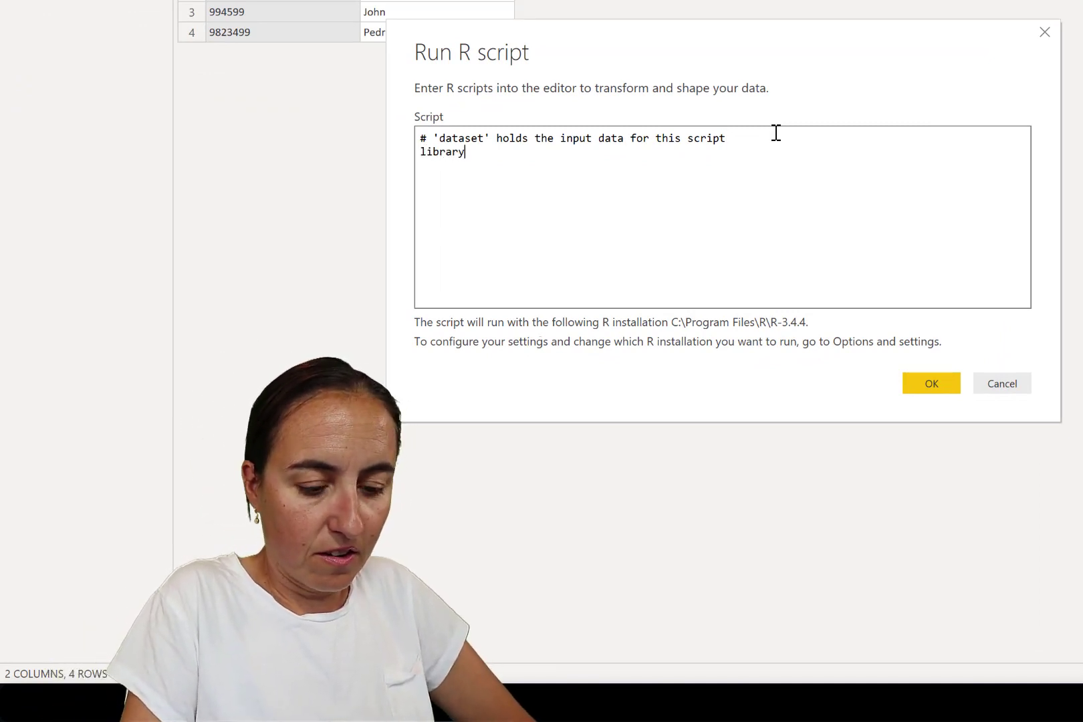
type("(\"")
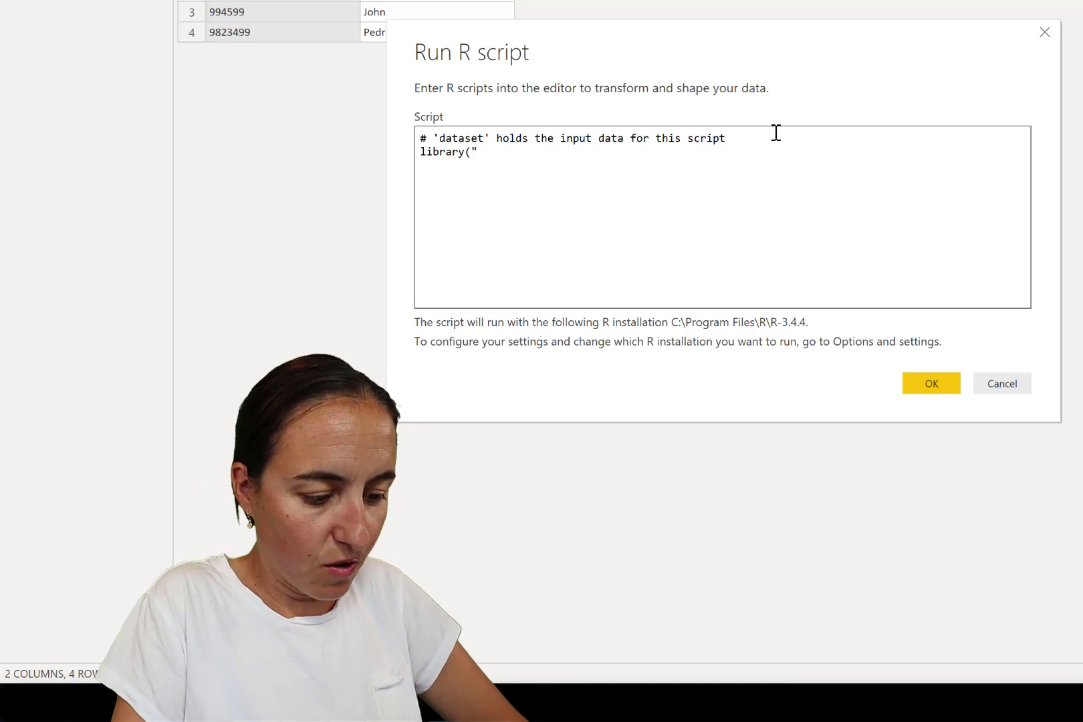
type("Sc")
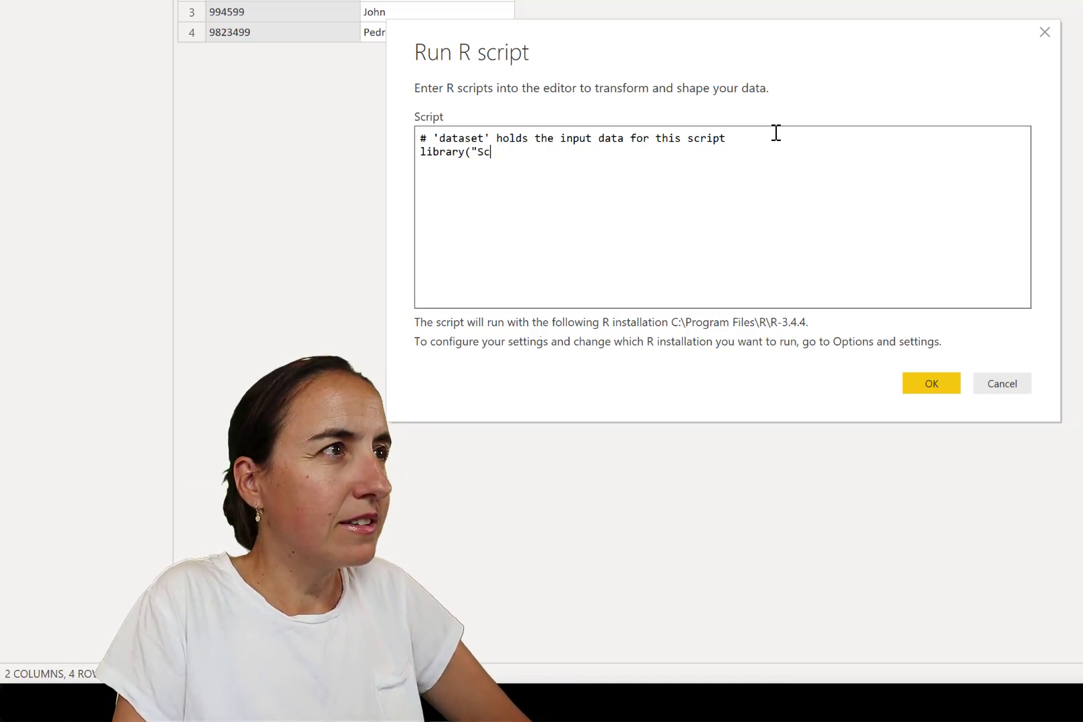
type("ritringr\"")
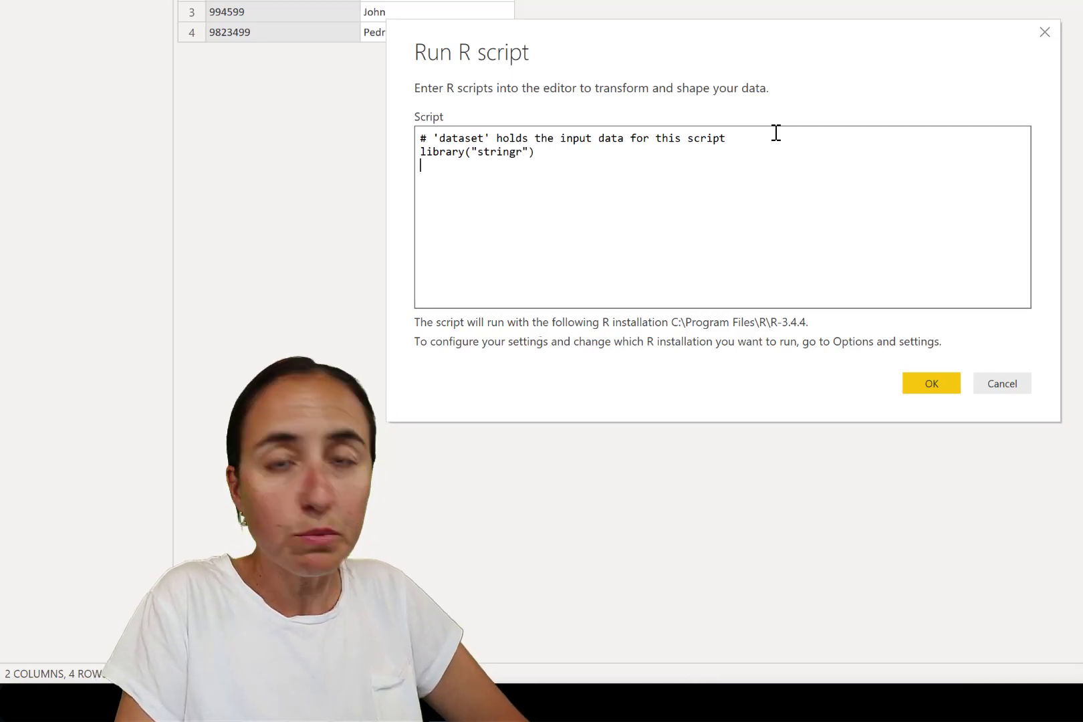
key("Return")
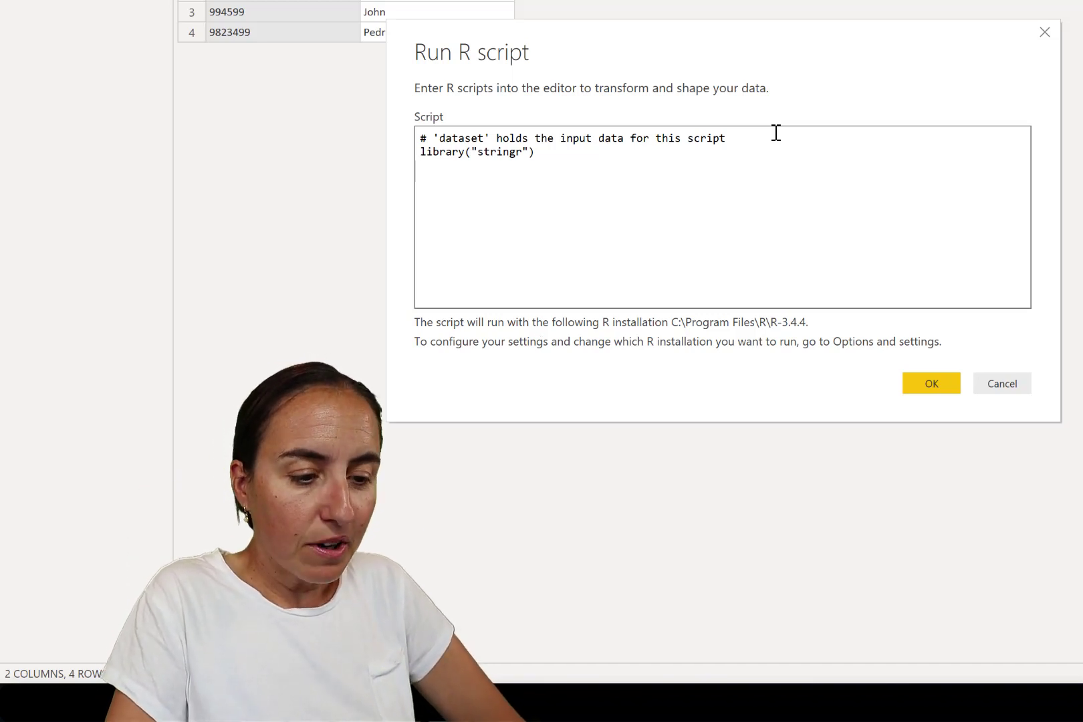
type("pattern")
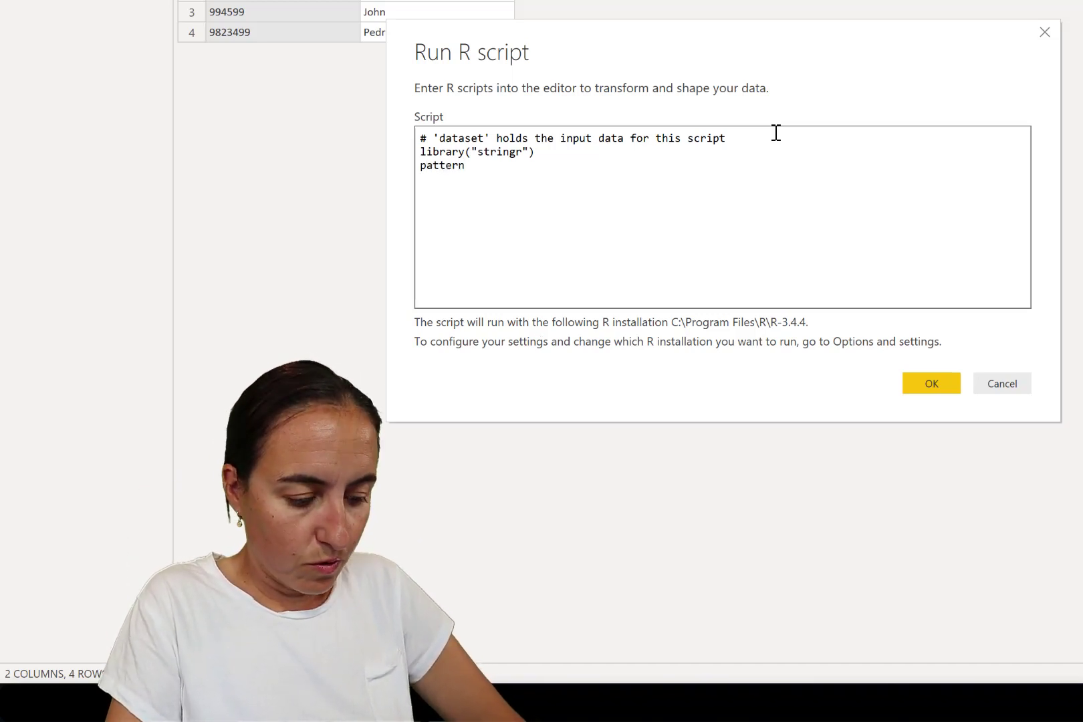
type(" <")
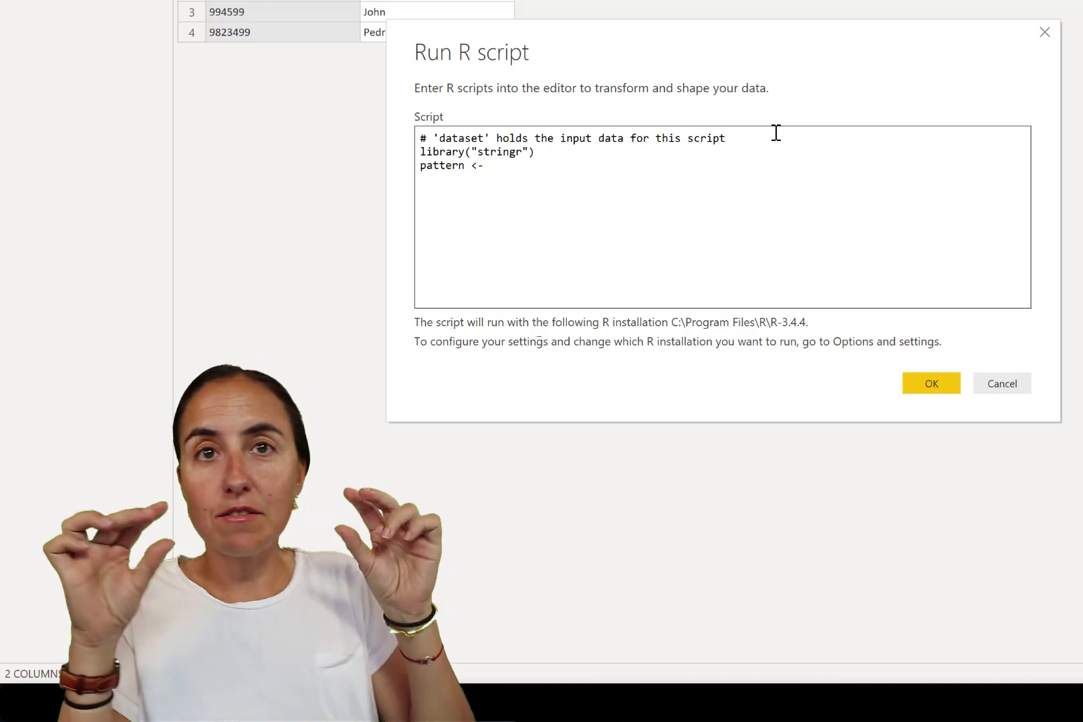
type("-")
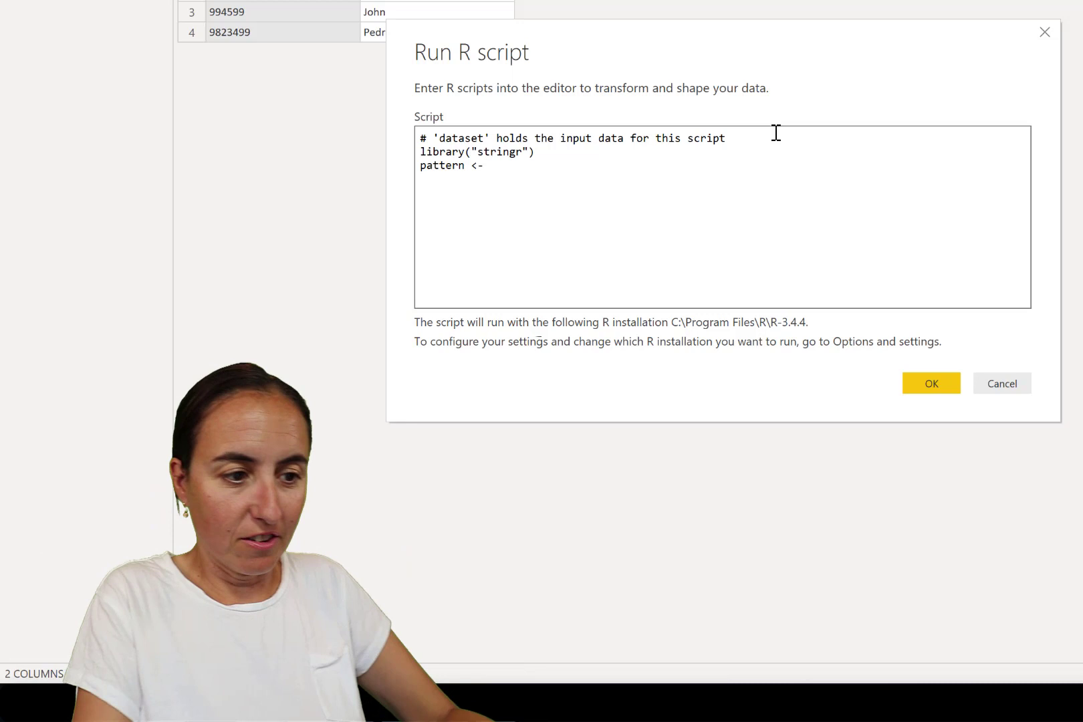
type("\"")
type("99\\d{2}99$")
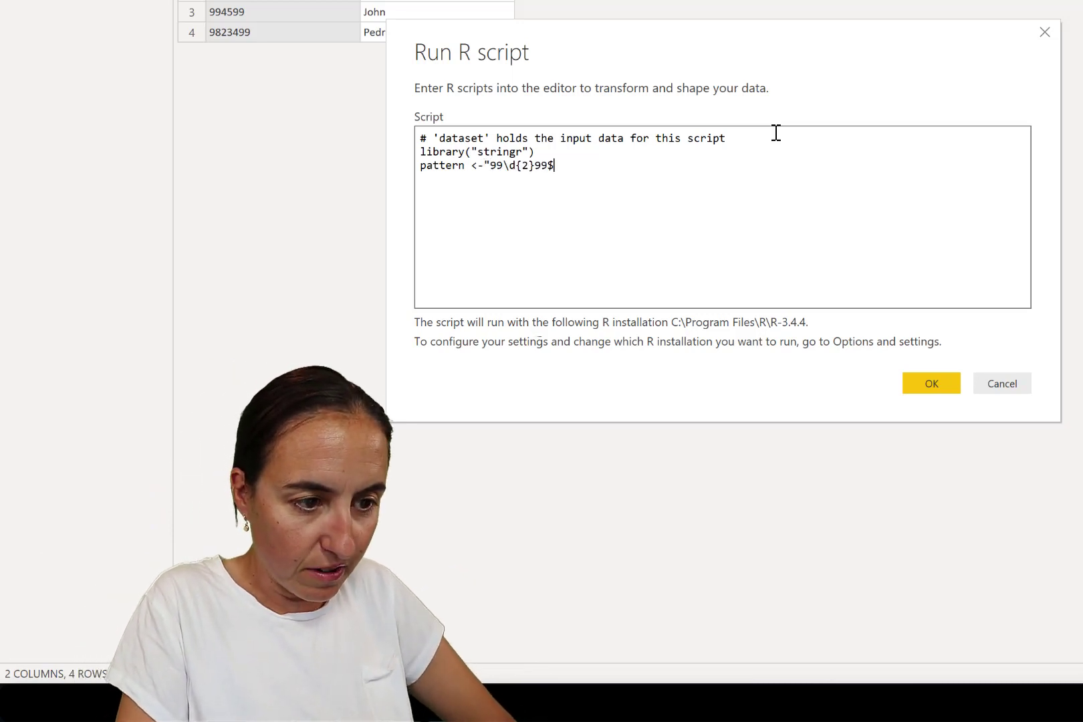
type("\"")
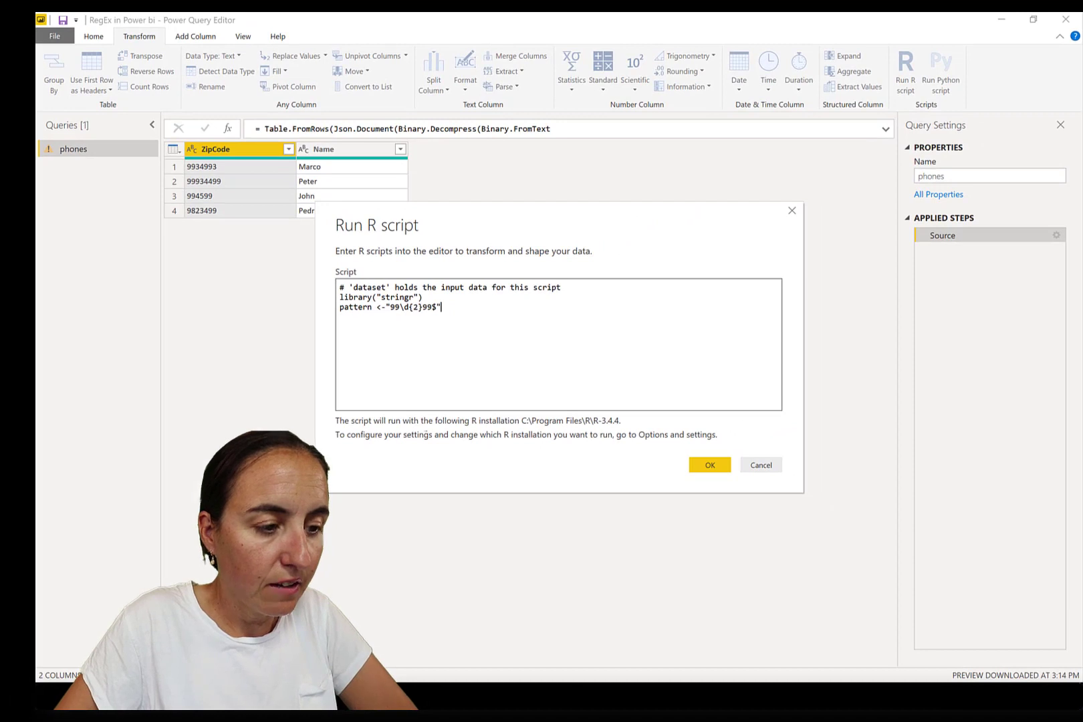
key("alt+Tab")
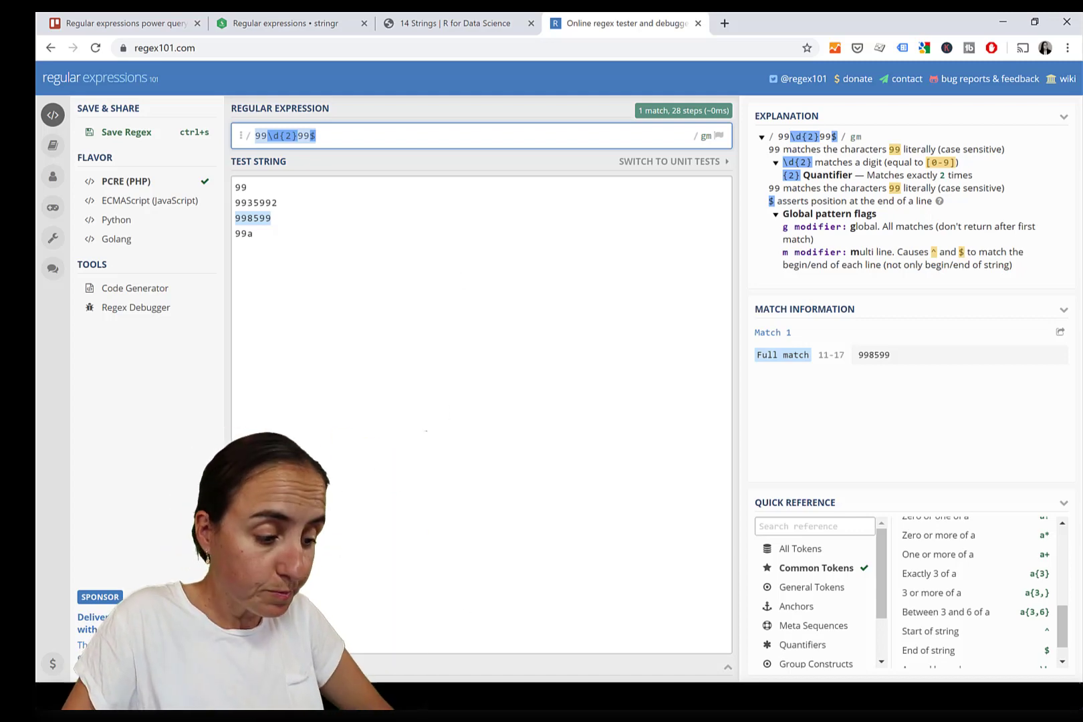
Step: Return from regex101 to the Run R script dialog in Power Query
key("alt+Tab")
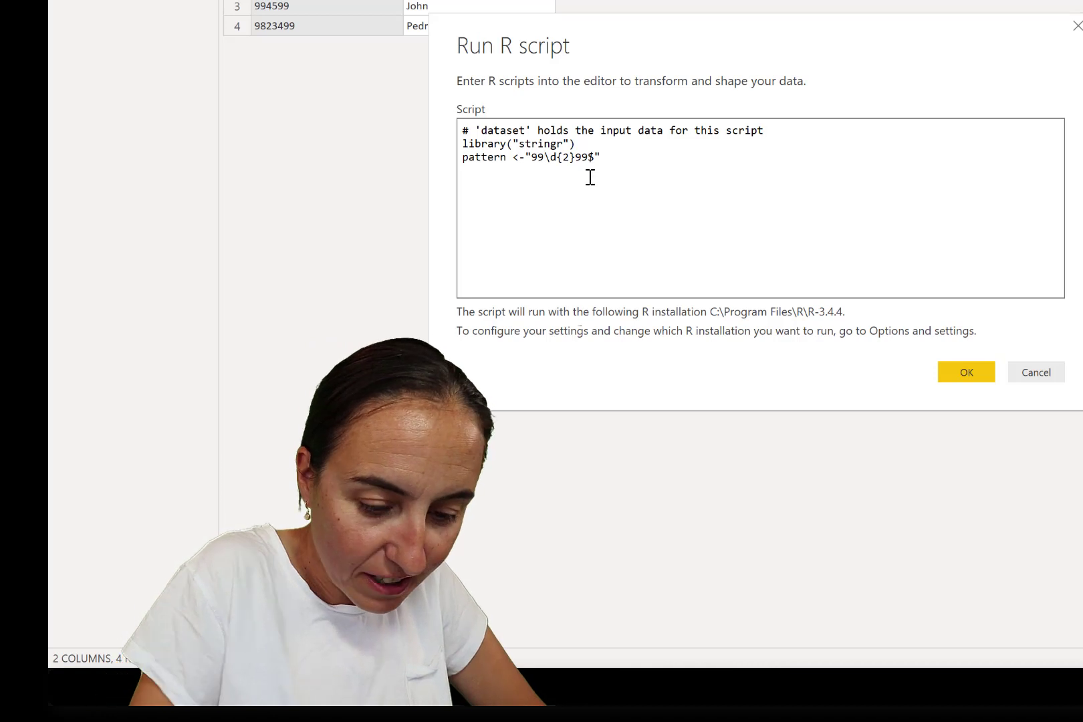
Step: Double the backslash in the pattern so it reads "99\\d{2}99$"
key("Return")
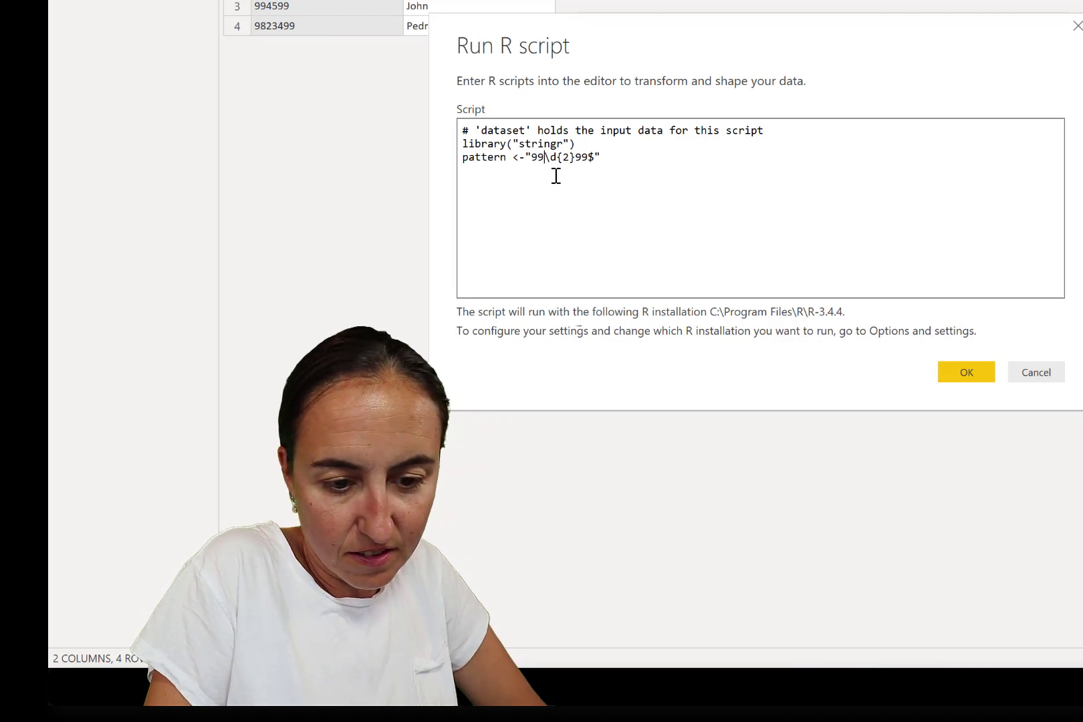
left_click(549, 157)
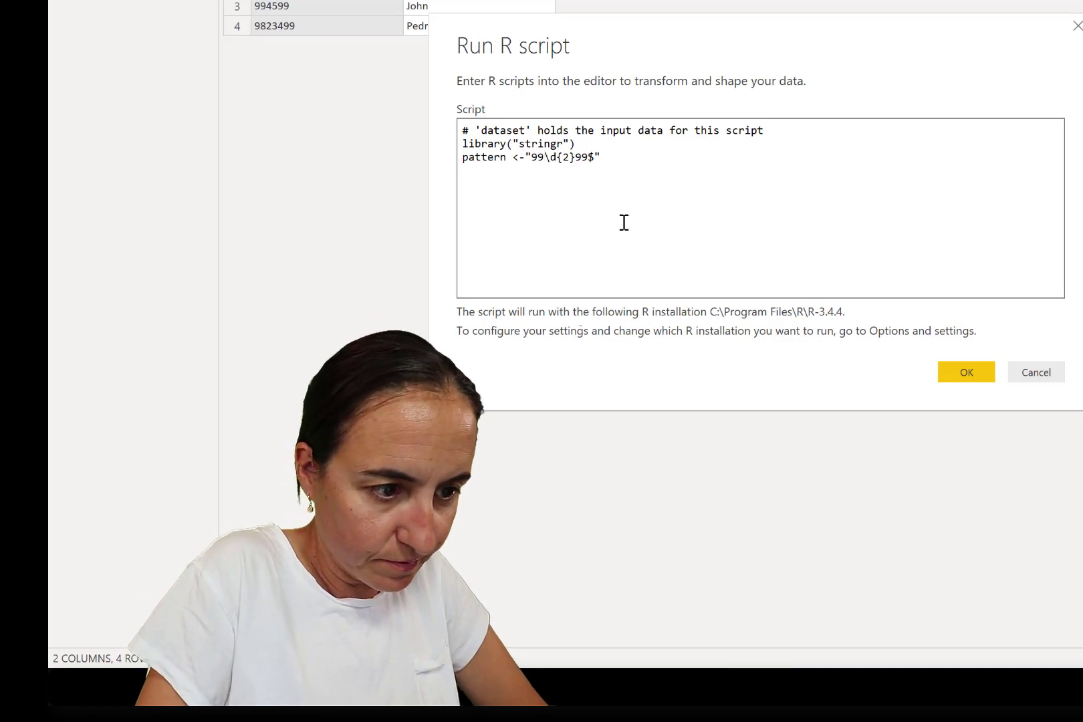
left_click_drag(550, 157, 543, 158)
left_click(546, 160)
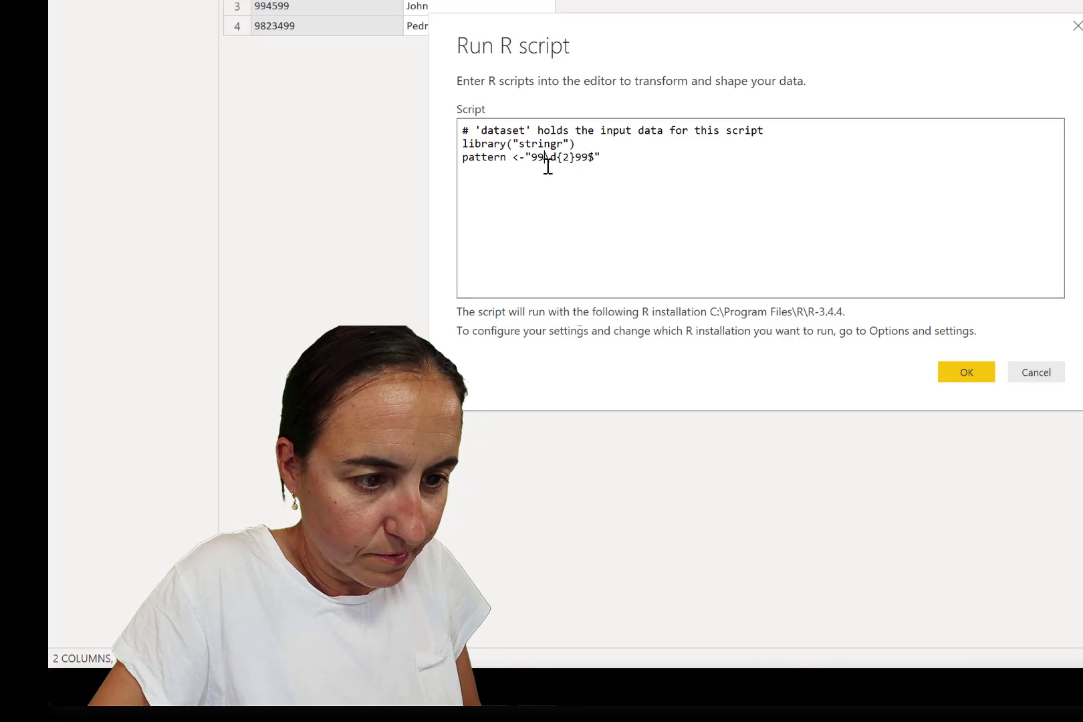
type("\\")
Step: Add the line cleanRegEx <- str_extact(dataset$ZipCode, pattern) below the pattern
left_click(641, 165)
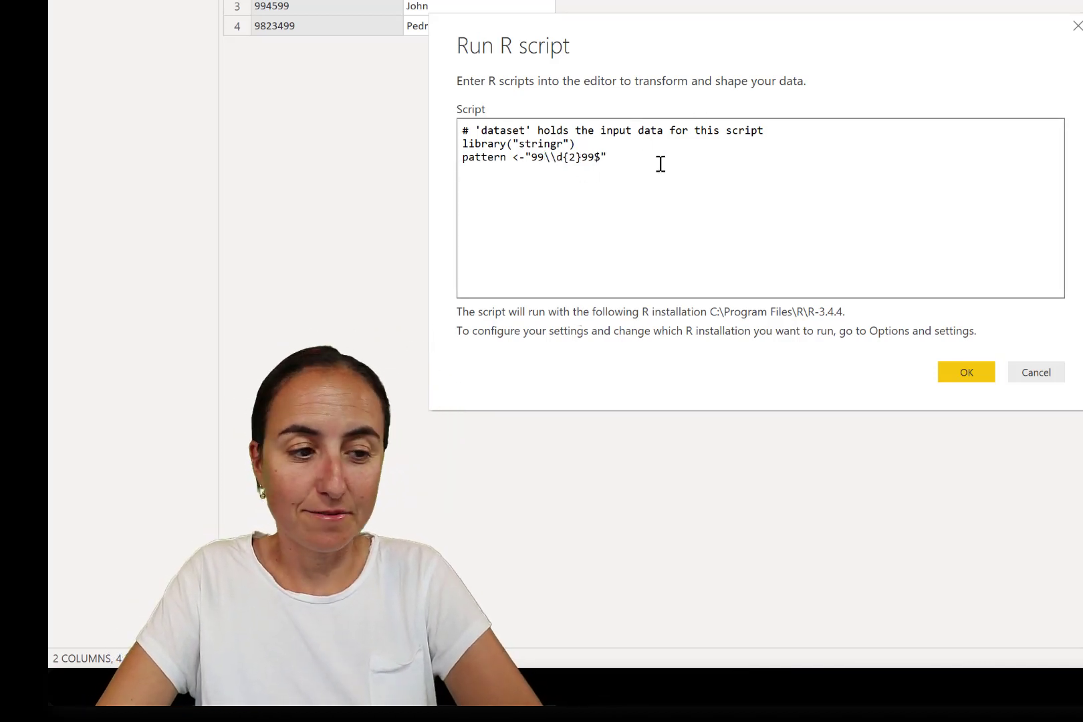
left_click(662, 161)
key("Return")
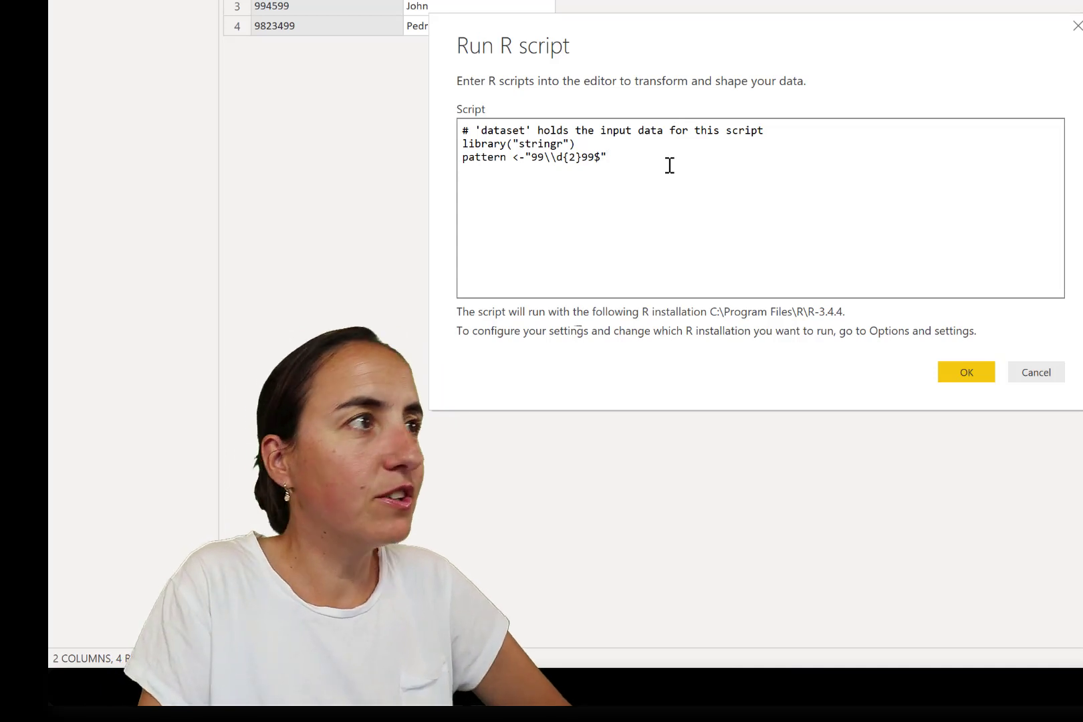
type("clea")
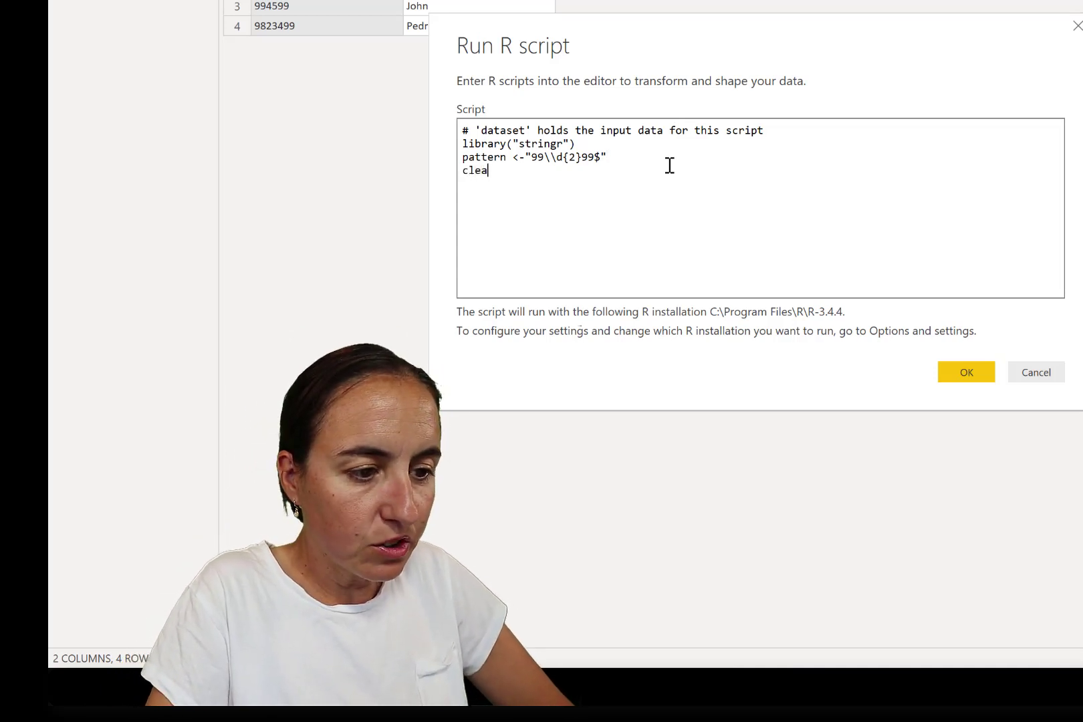
type("nRe")
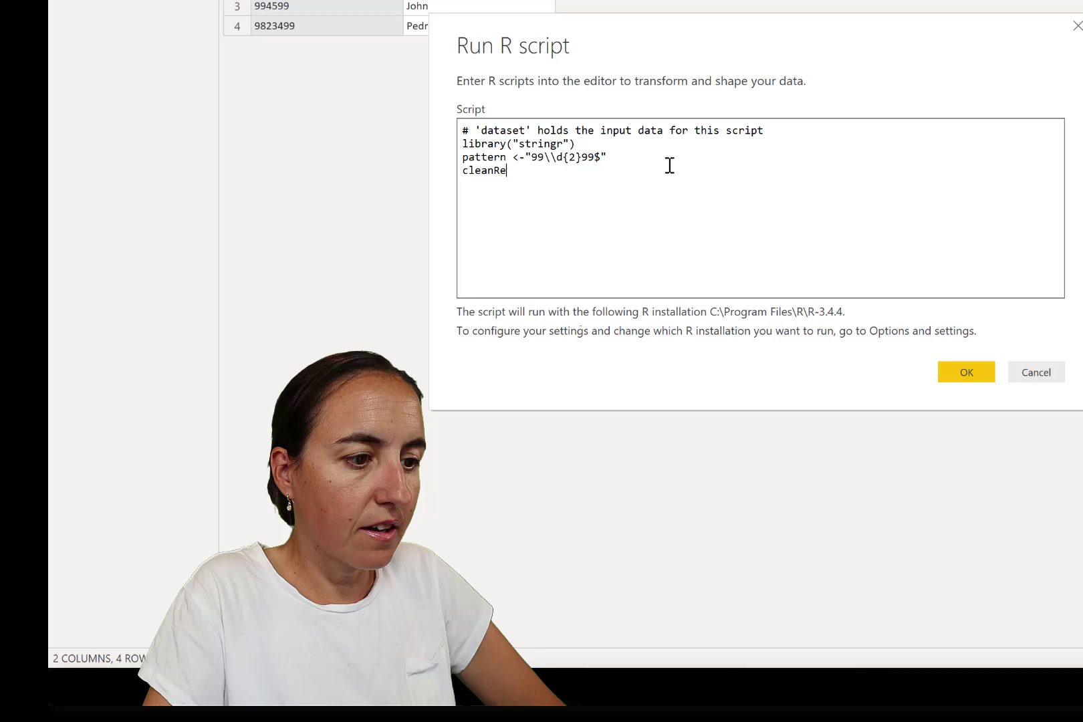
type("gEx <-")
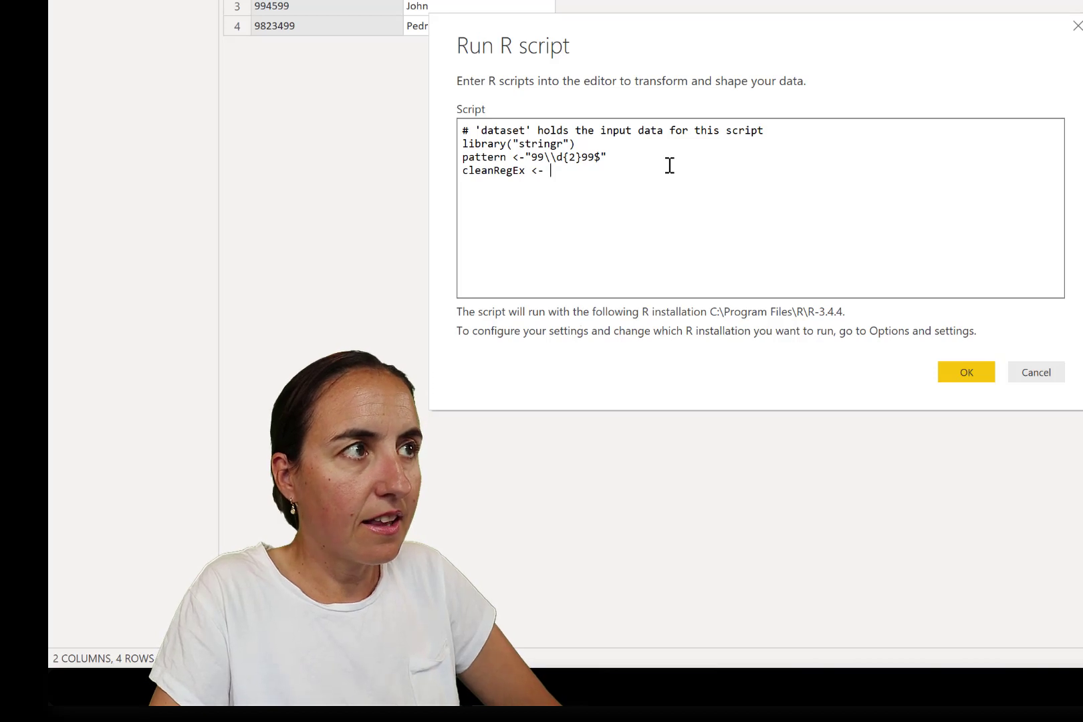
type(" str")
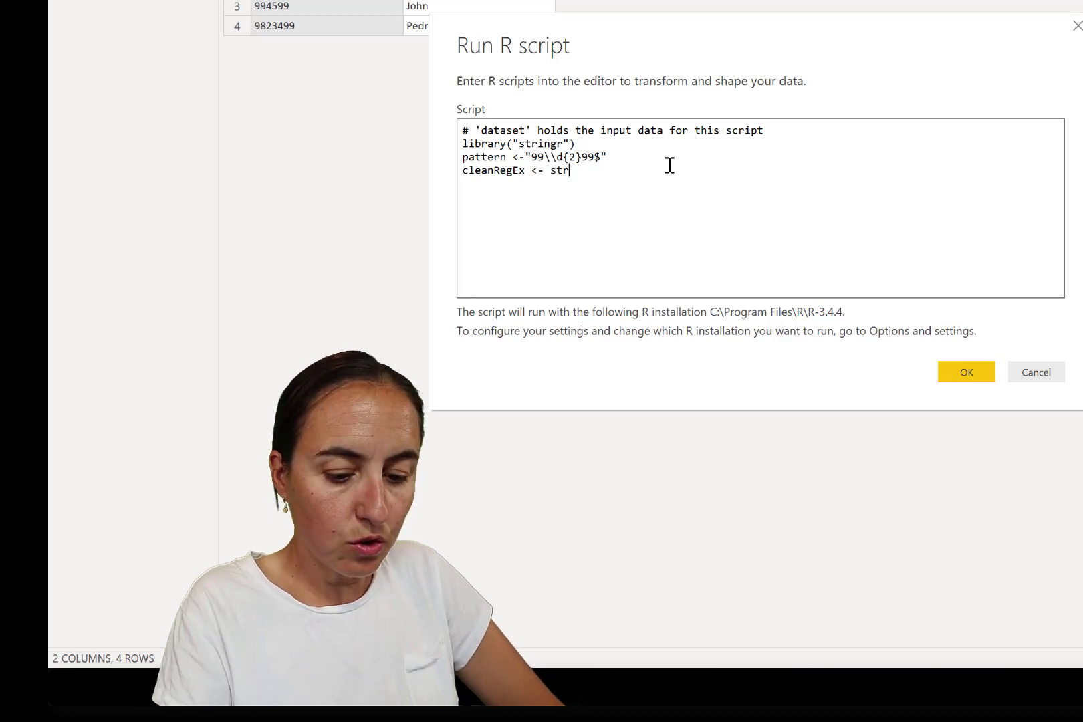
type("_extact")
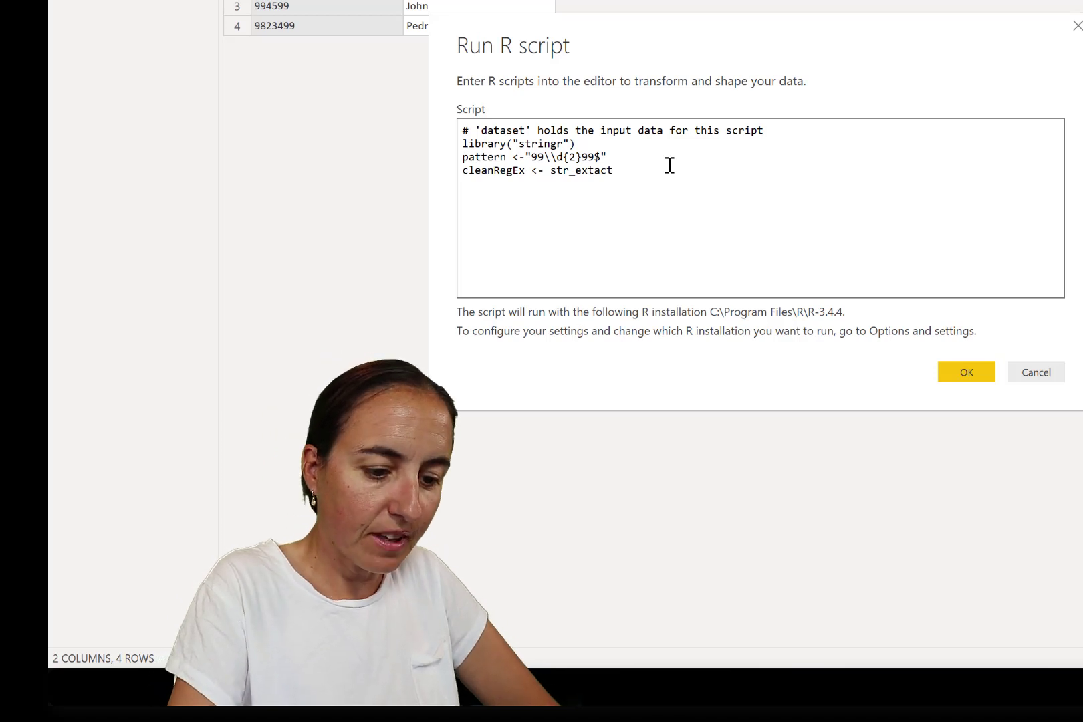
type("(dat")
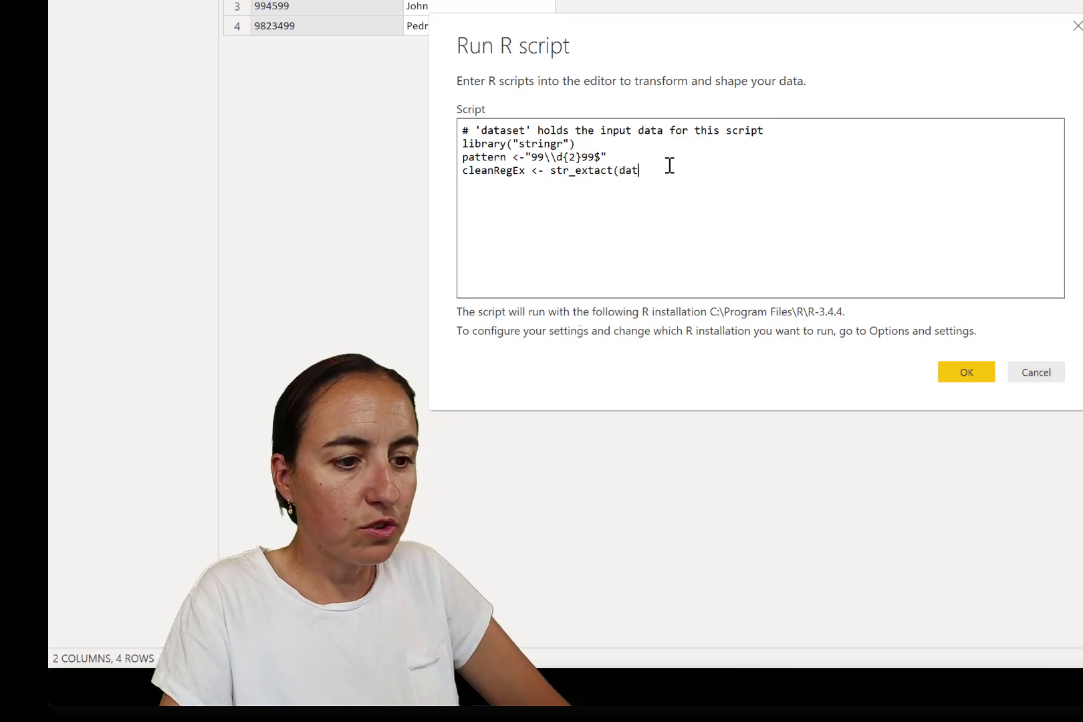
type("aset")
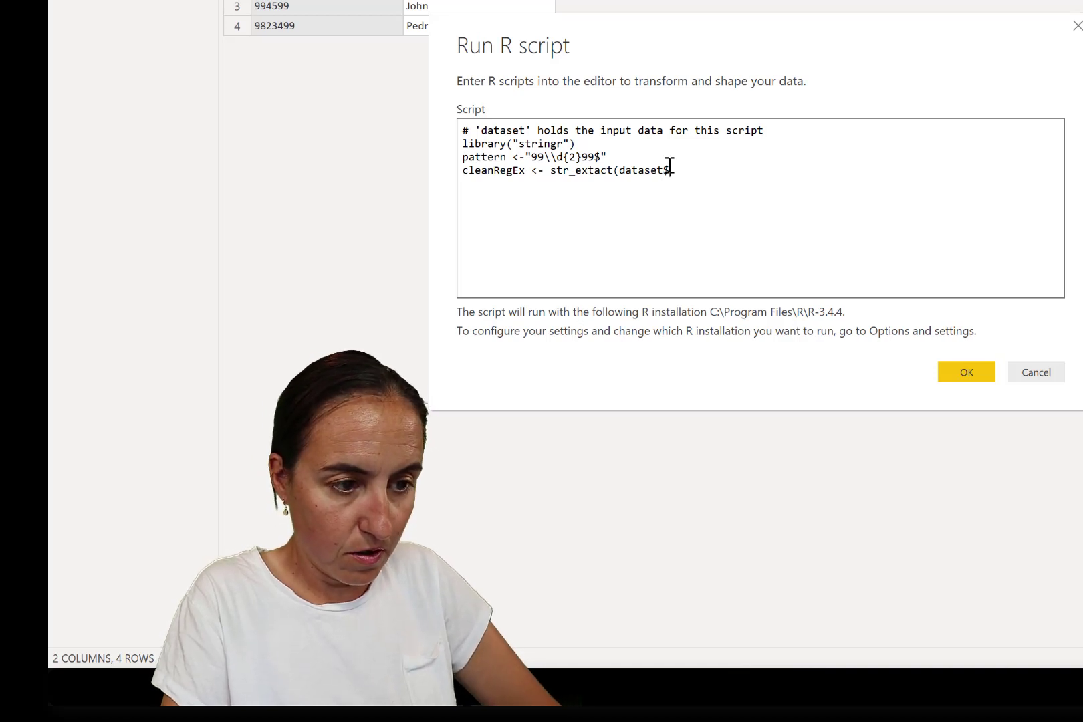
type("$zip")
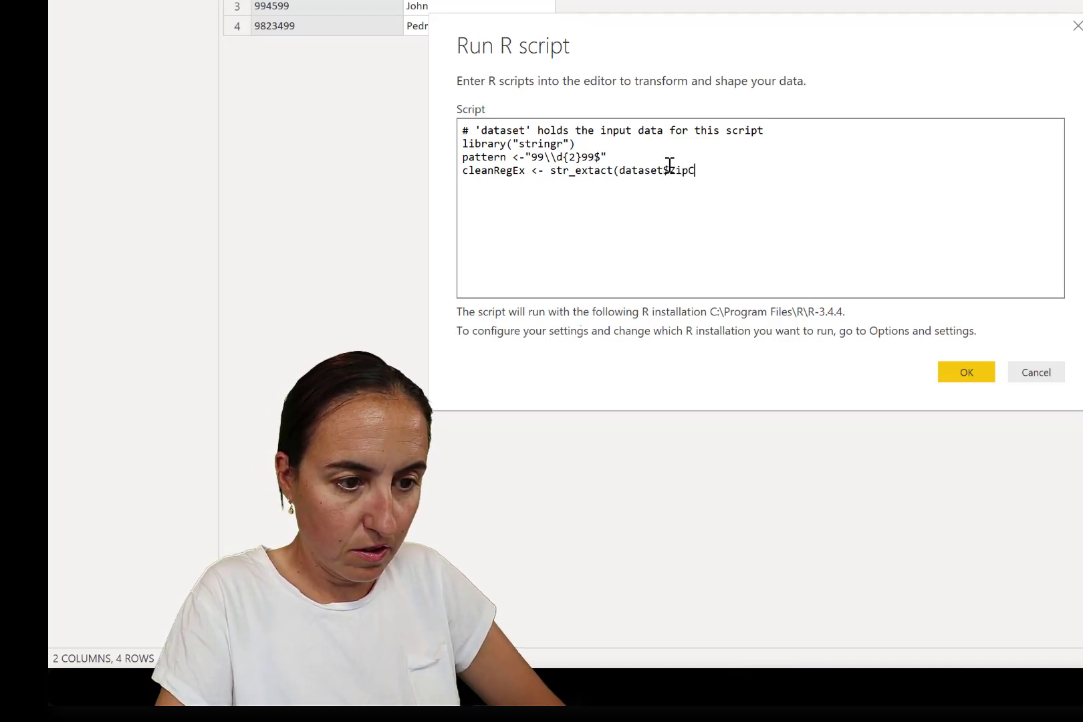
type("Code, ")
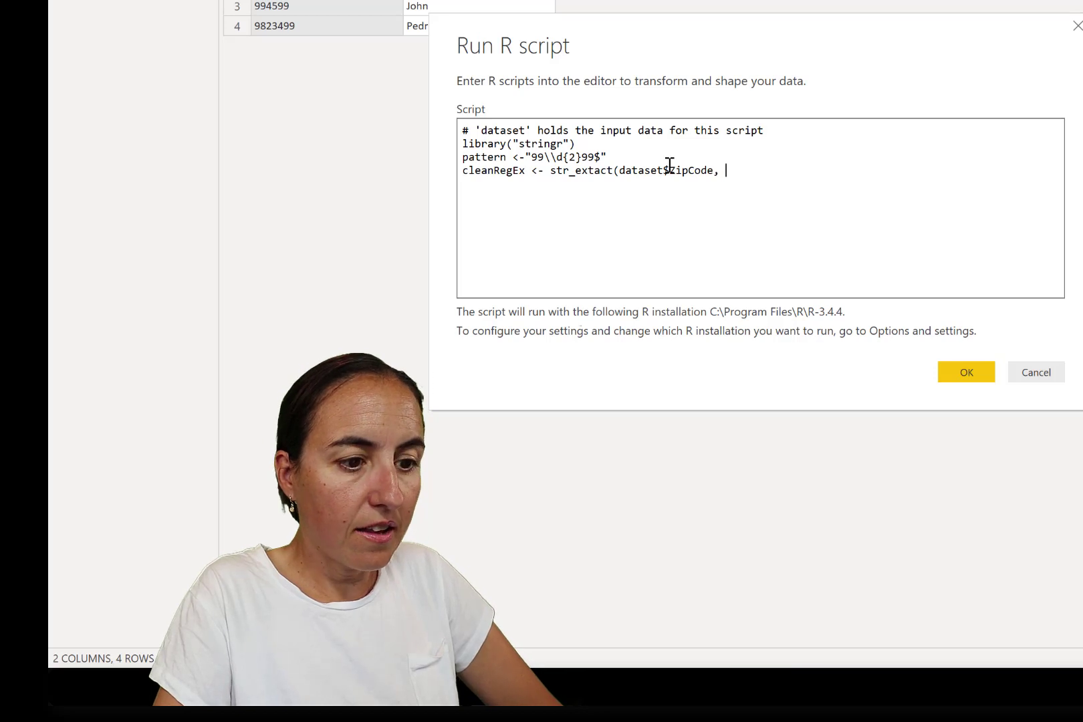
type("pattern")
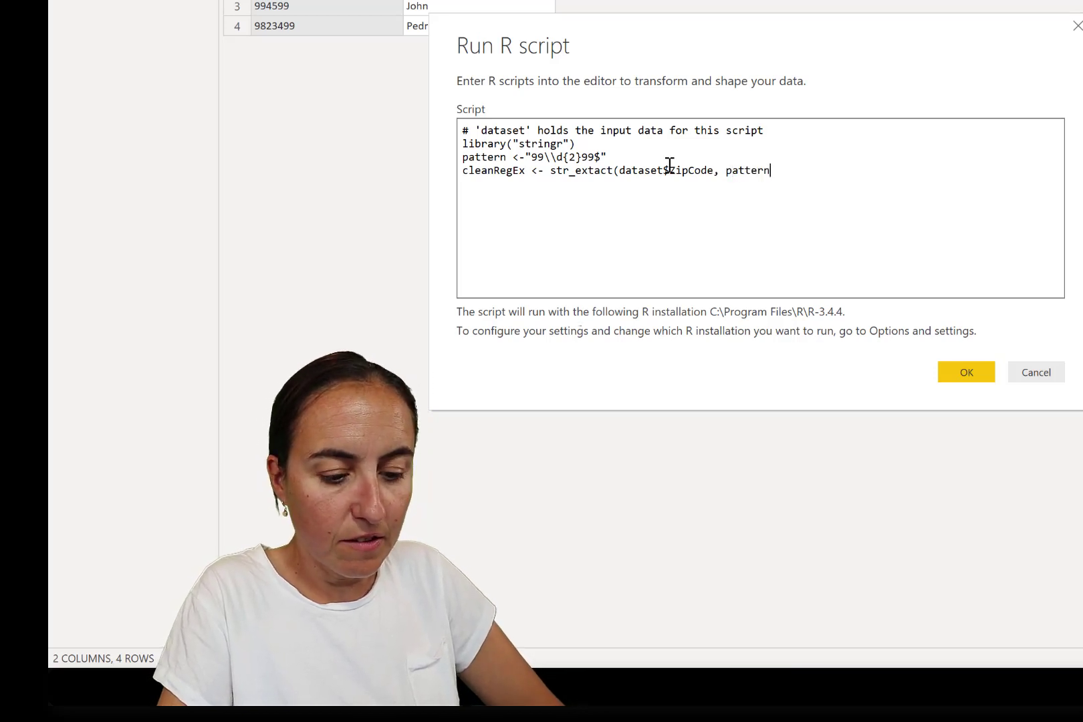
type(")")
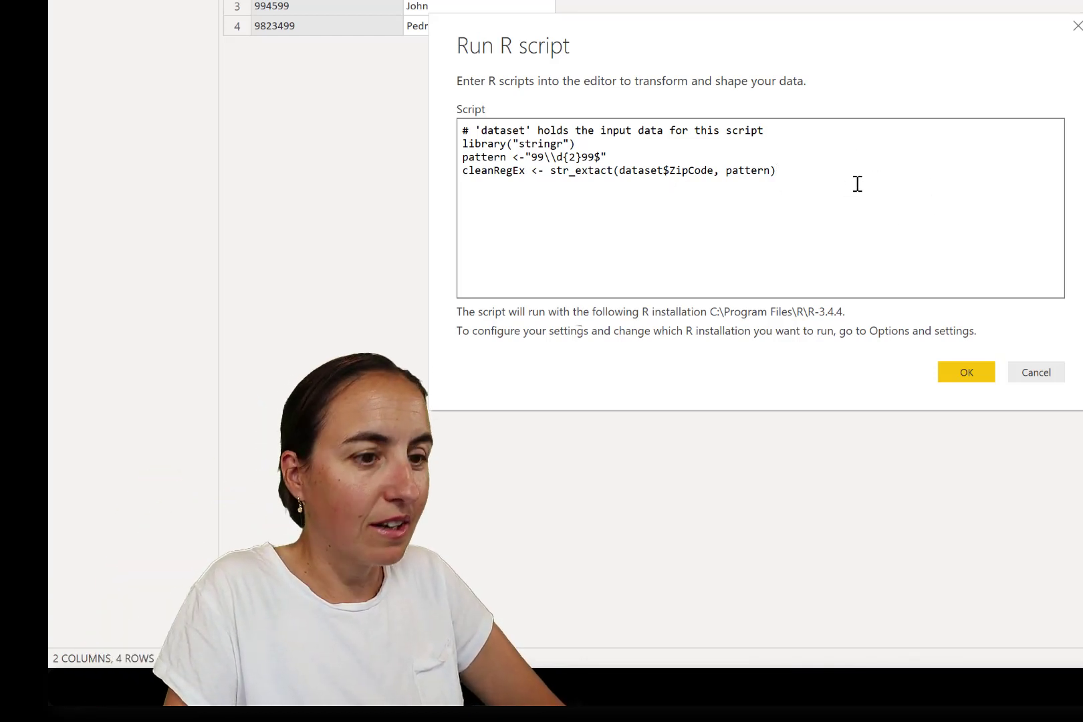
Step: Type outputRegEx <-within (dataset, {RegEx= cleanRegEx}) as the script's final line, fixing typos
type("new")
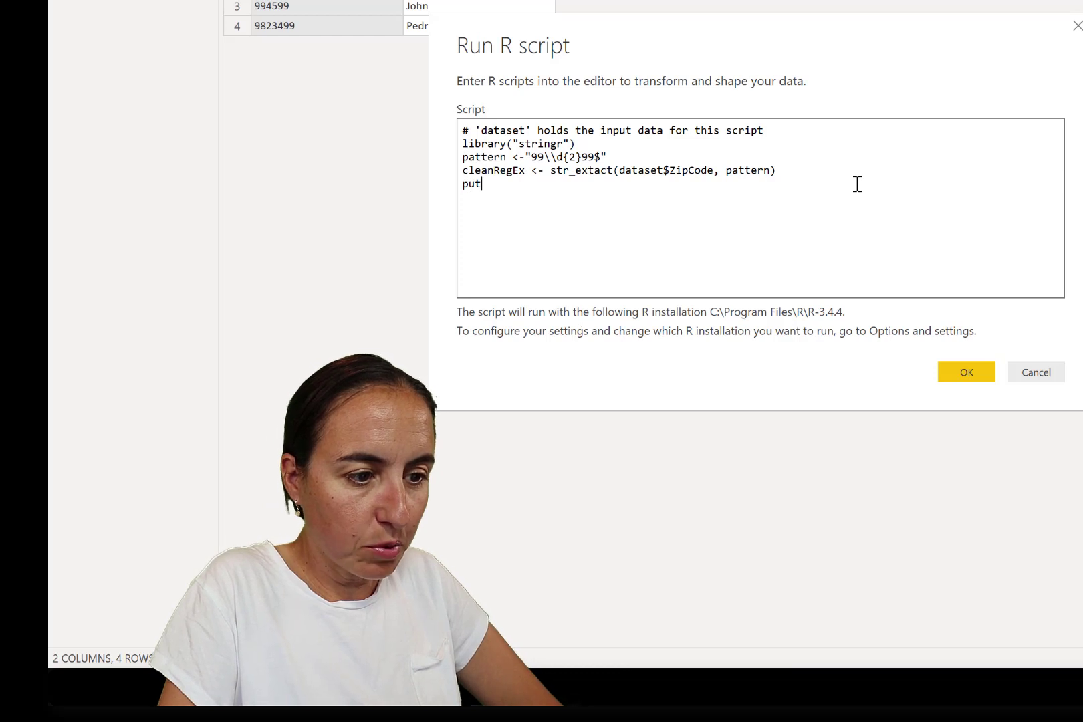
key("BackSpace")
key("BackSpace")
key("BackSpace")
type("outpo")
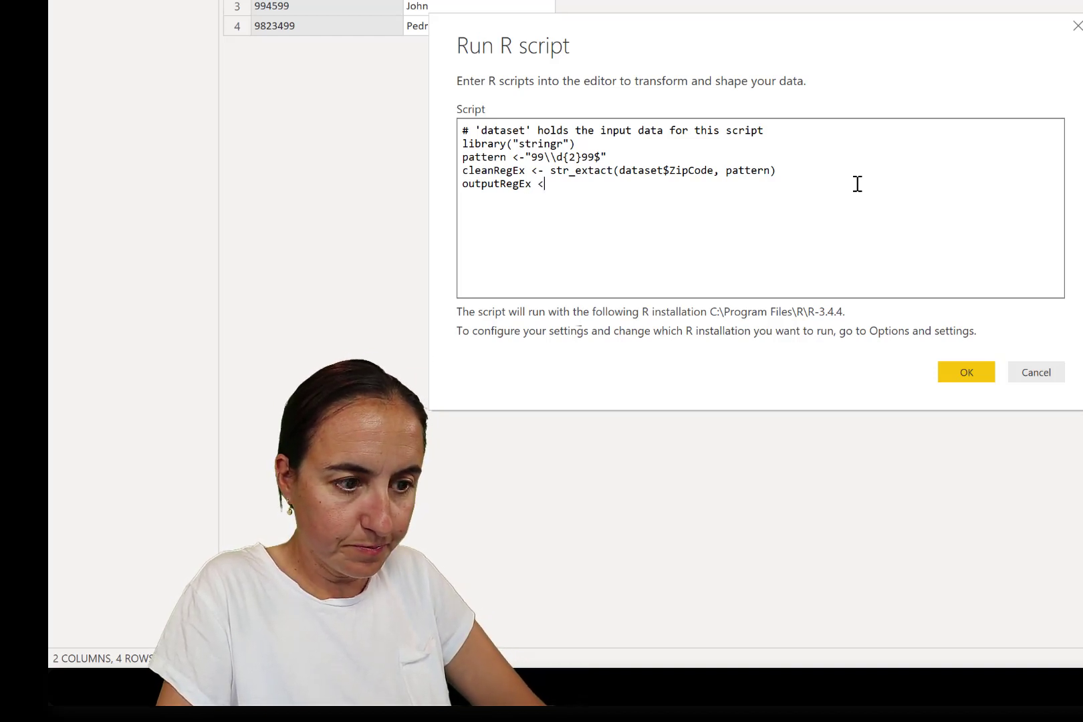
type("itho")
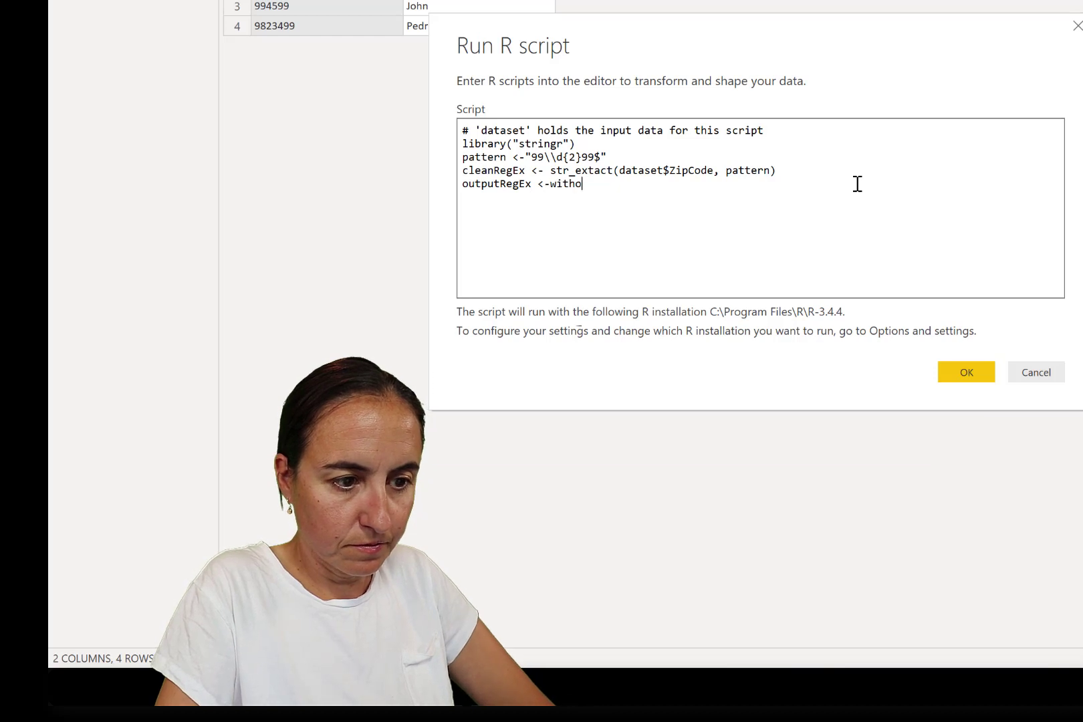
key("BackSpace")
type("in (dataset, {RegEx= cleanRegEx")
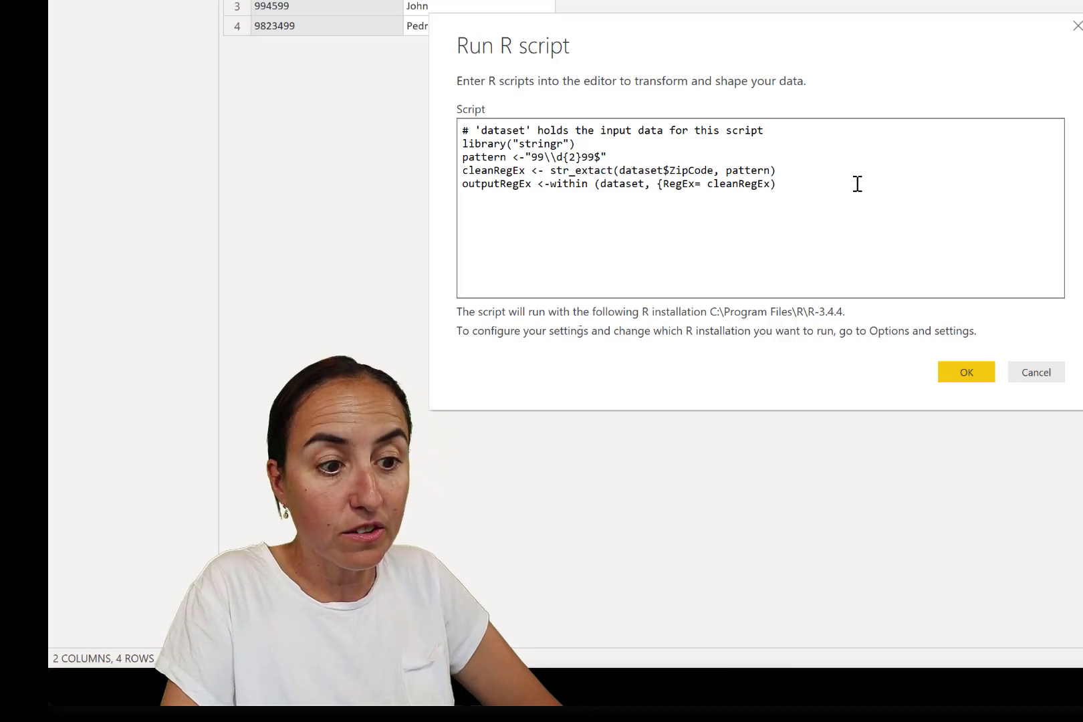
key("BackSpace")
type("}")
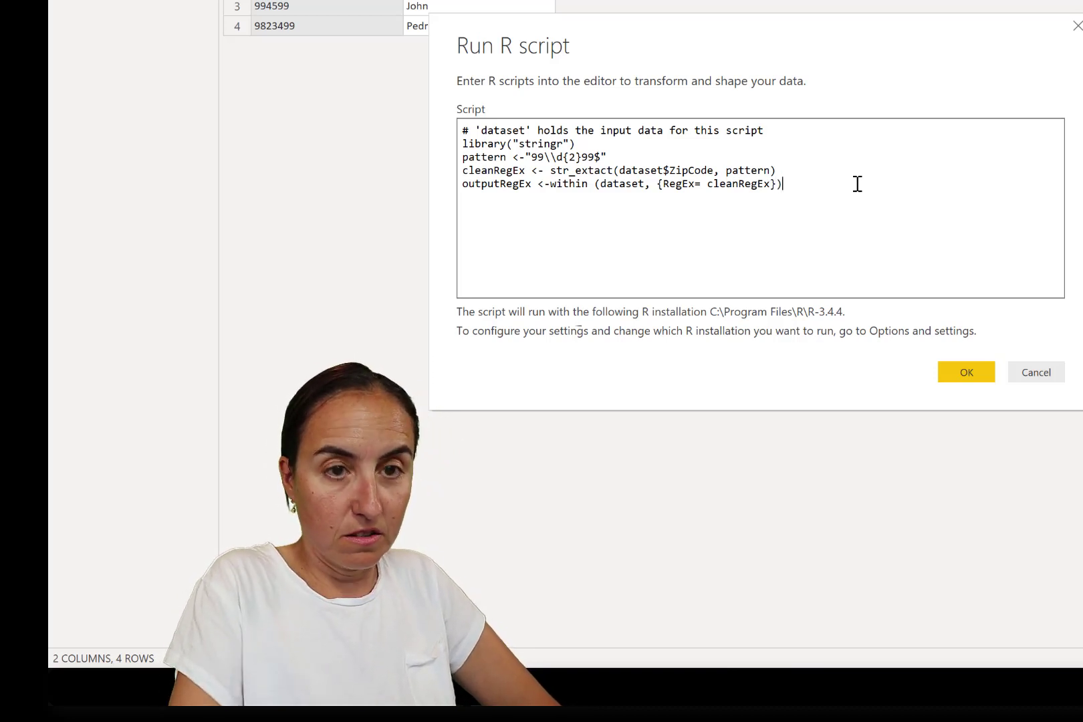
type(")")
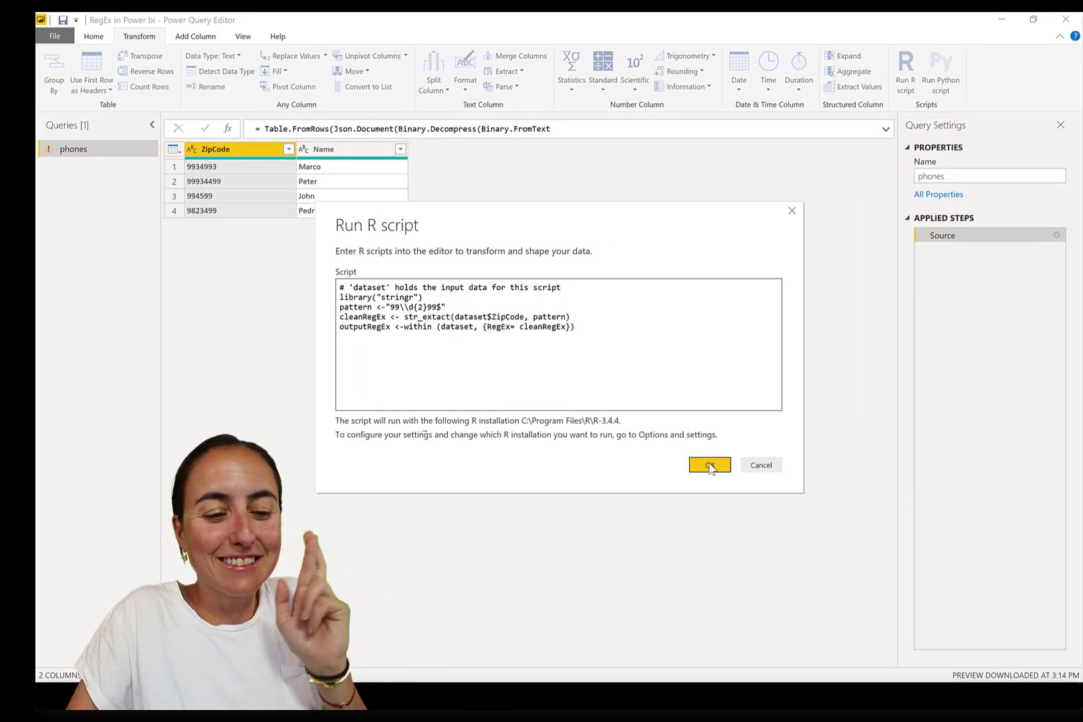
Step: Run the script, correct str_extact to str_extract, and rerun it to get the RegEx column
left_click(710, 466)
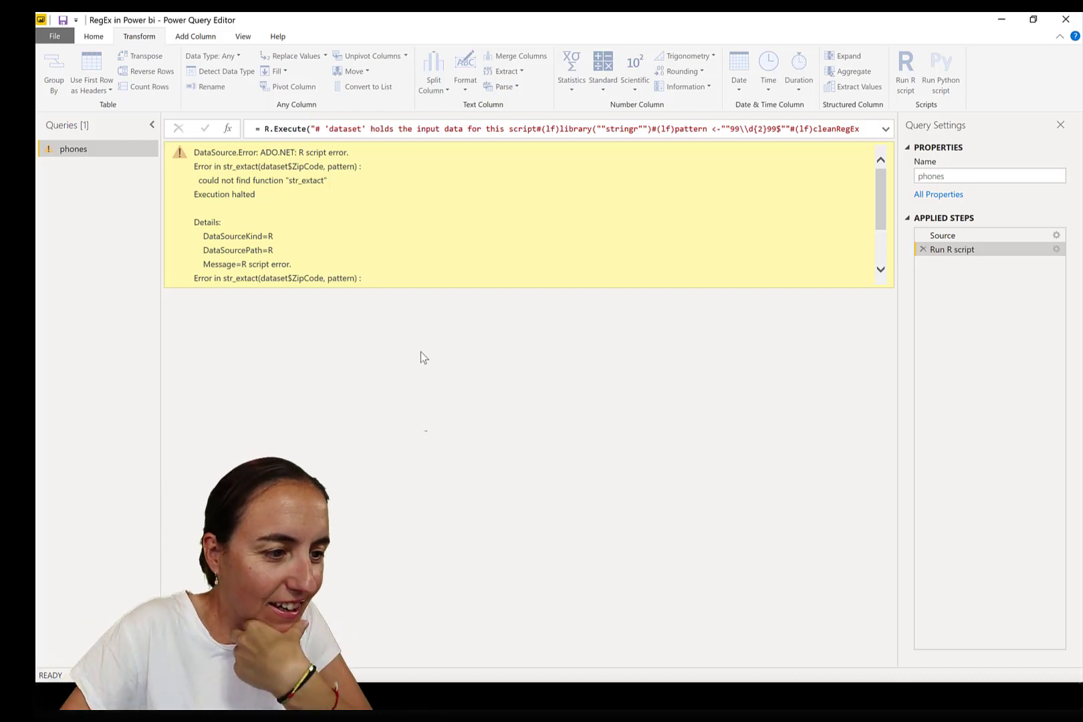
left_click(1057, 249)
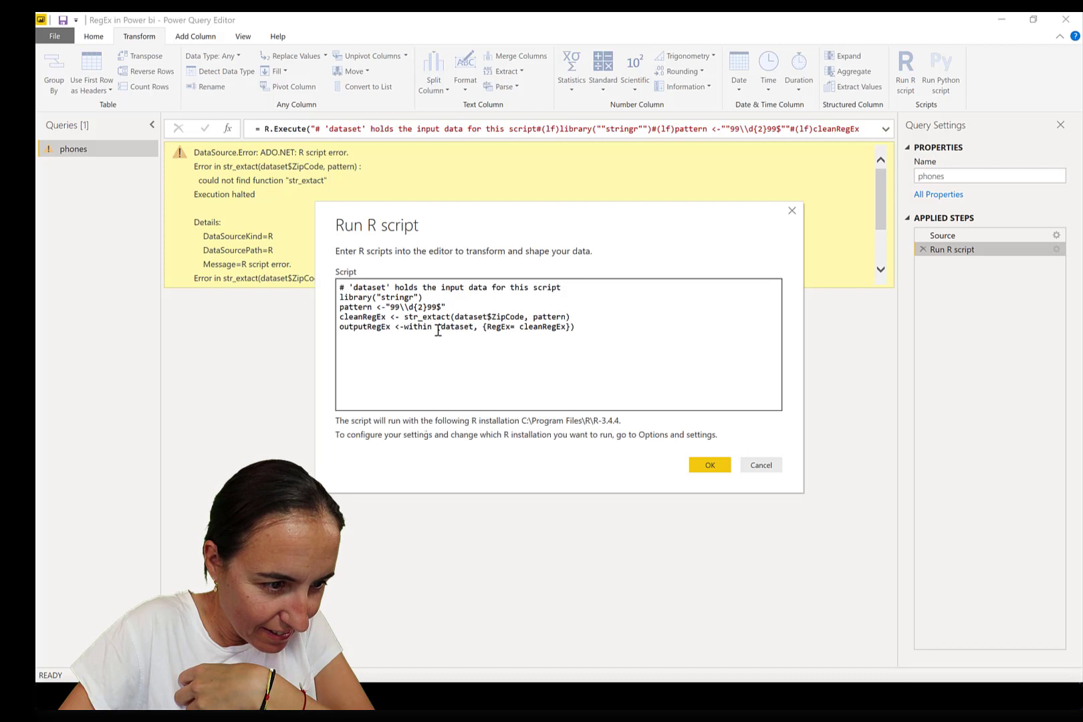
left_click(437, 317)
type("r")
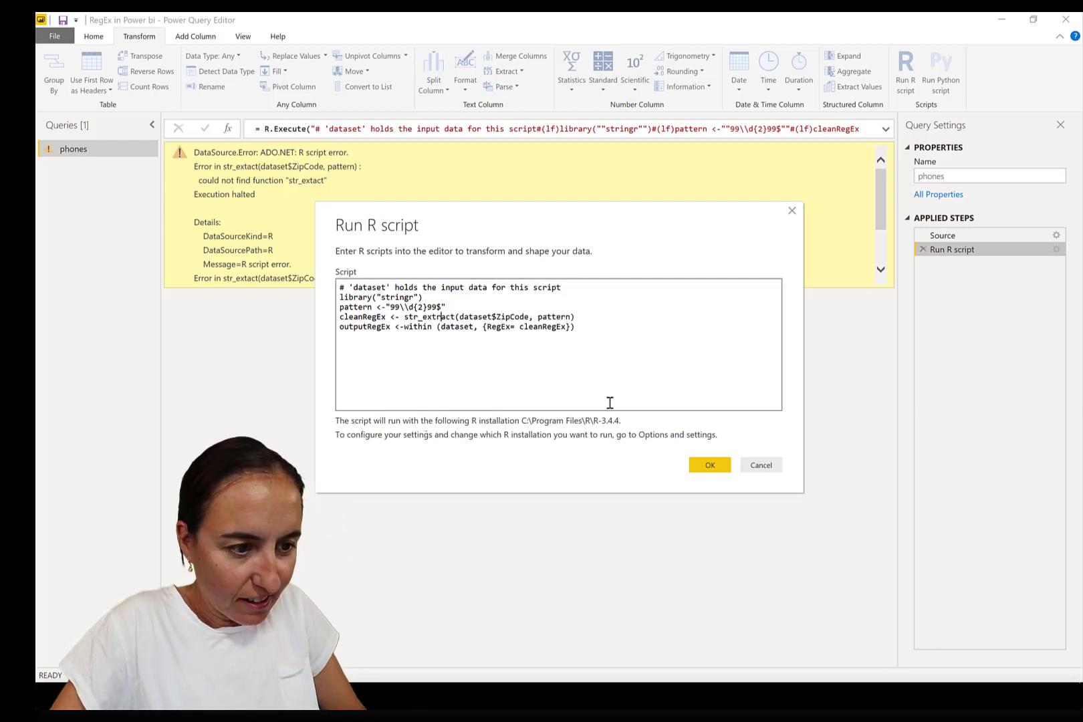
left_click(709, 467)
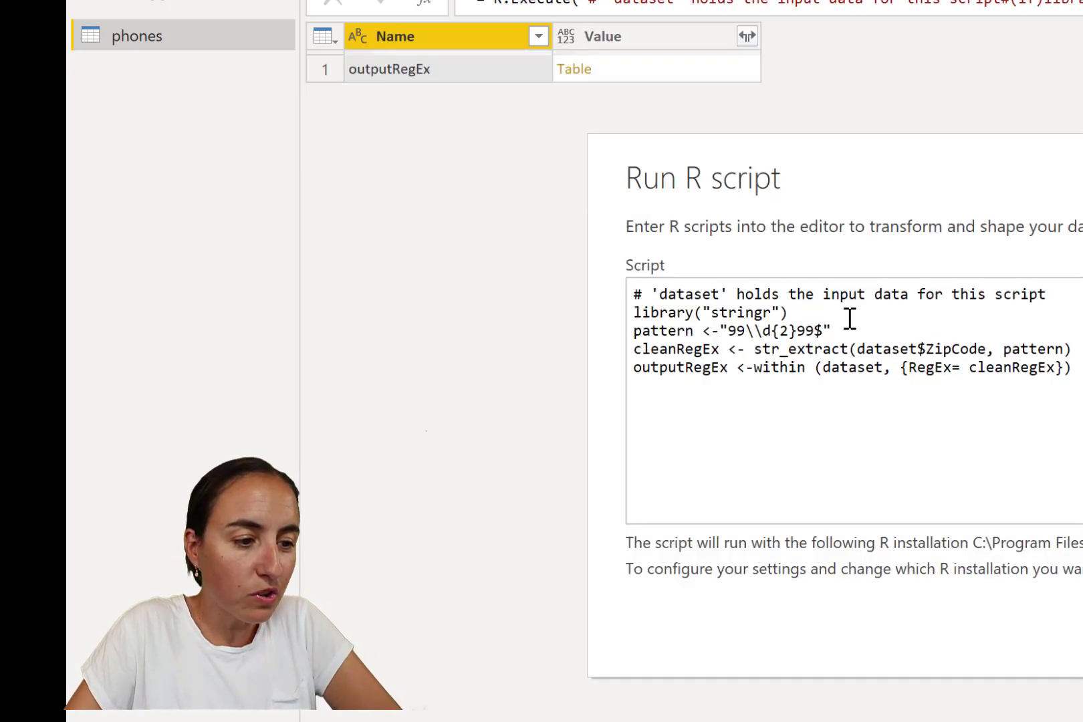
Step: Review the script's dataset$ZipCode and RegEx references without changes and confirm it again
left_click(851, 318)
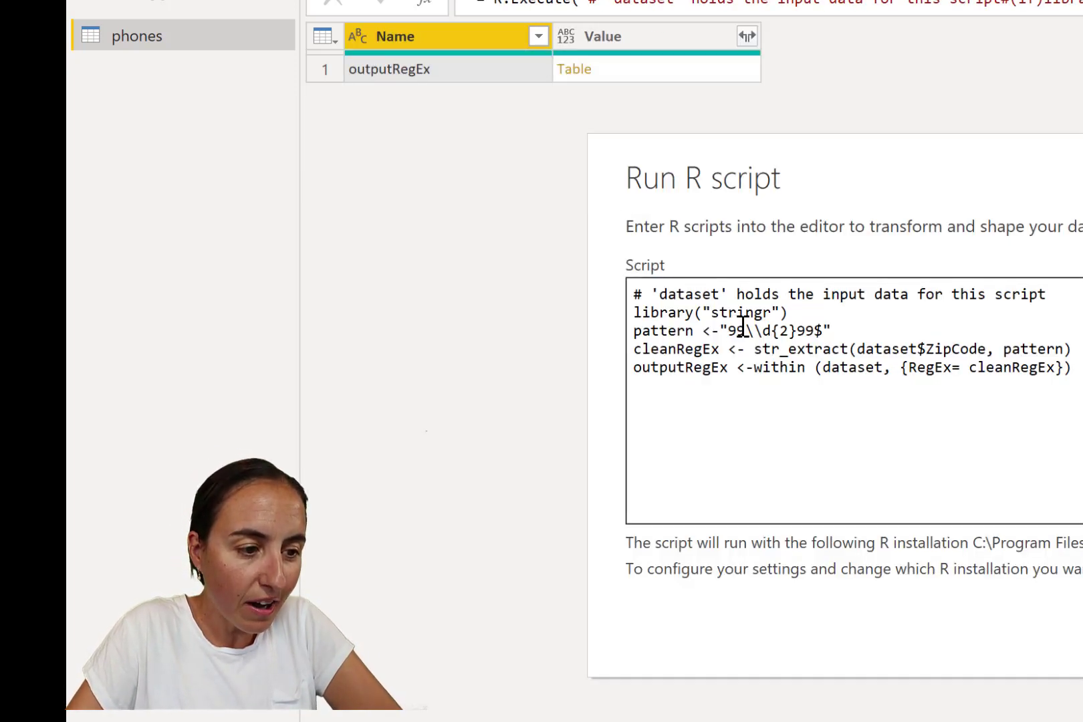
double_click(917, 349)
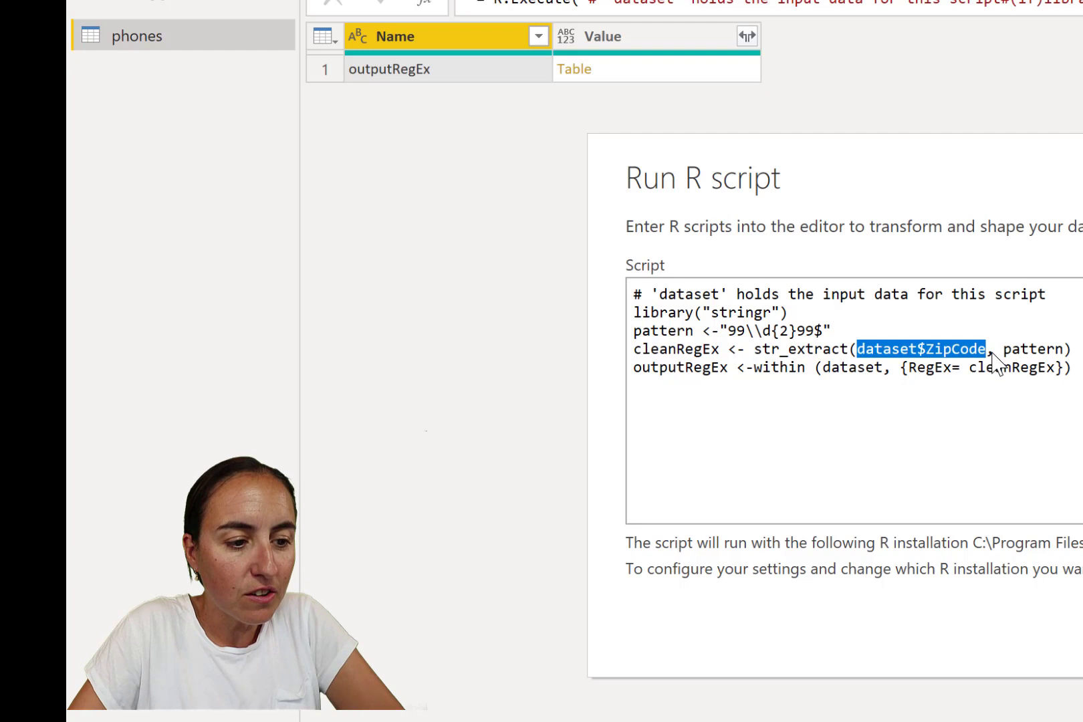
left_click_drag(993, 360, 992, 360)
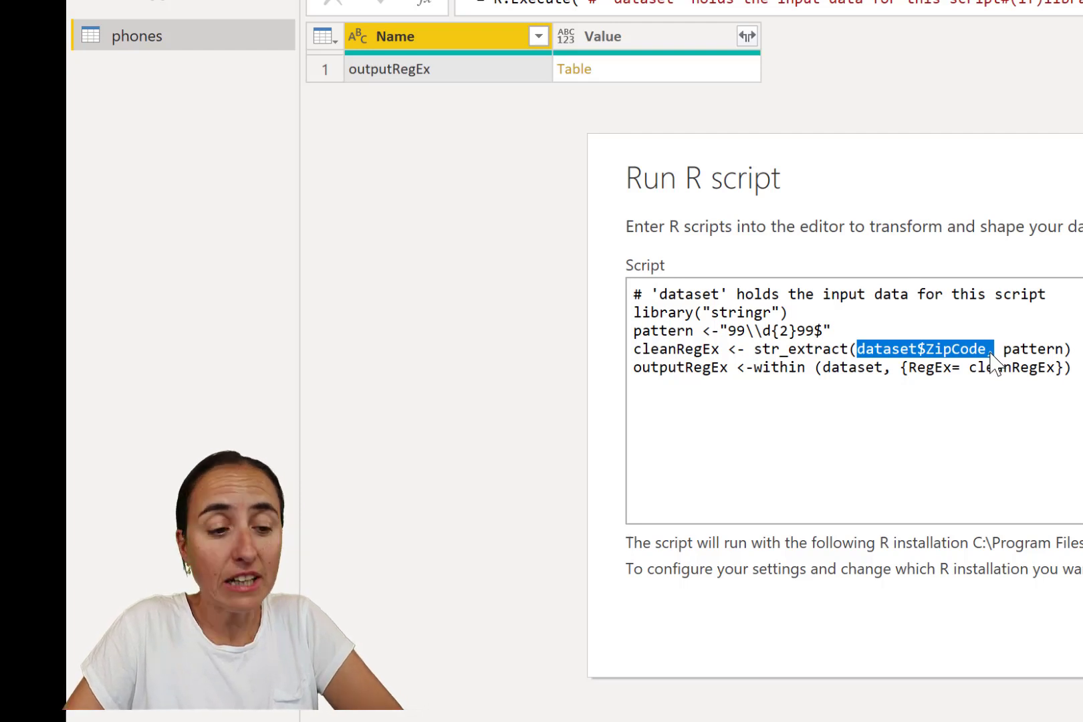
left_click(929, 369)
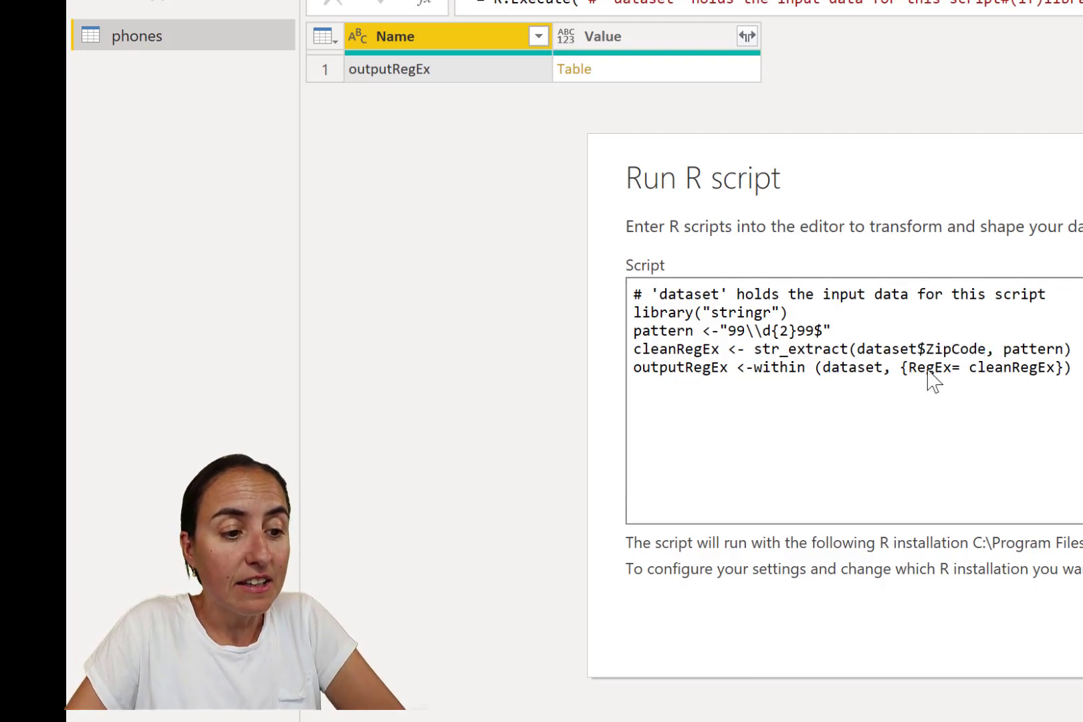
left_click_drag(909, 367, 950, 369)
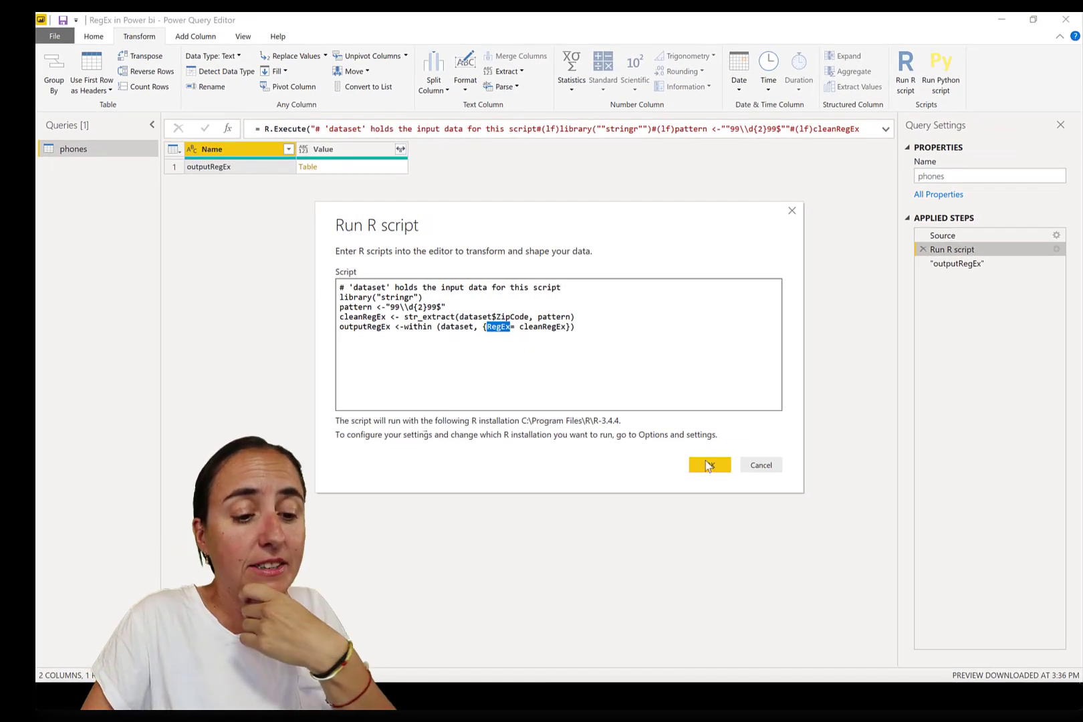
left_click(709, 465)
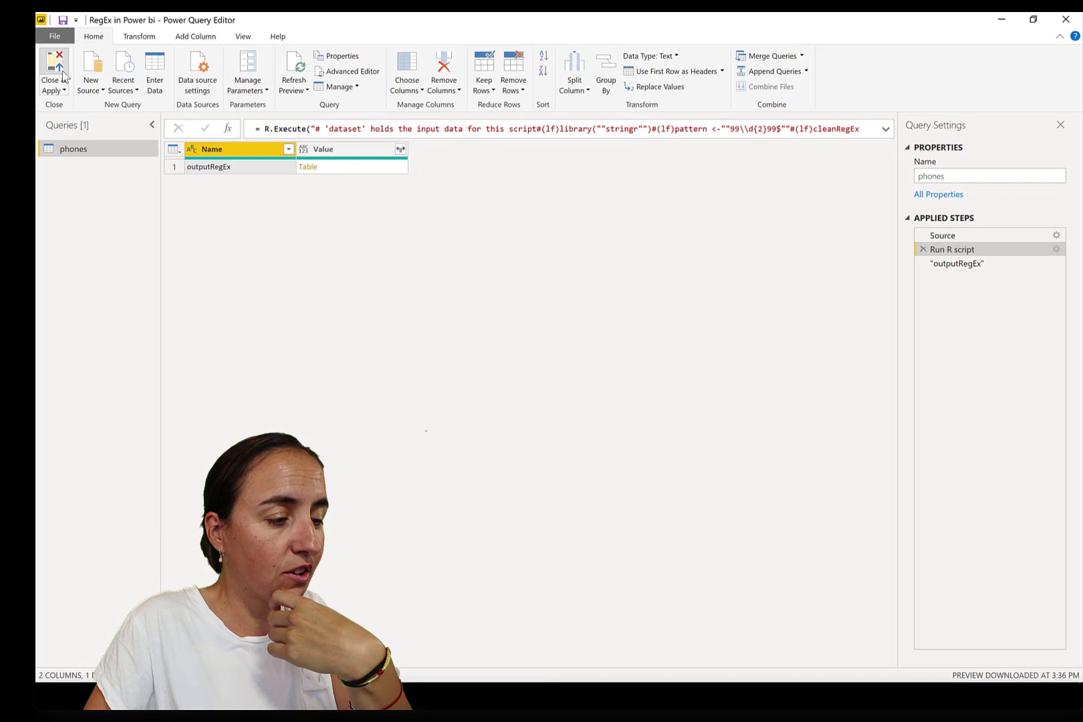
Step: Apply the query changes, save, publish RegEx in Power bi.pbix to My workspace, and open it online
left_click(56, 67)
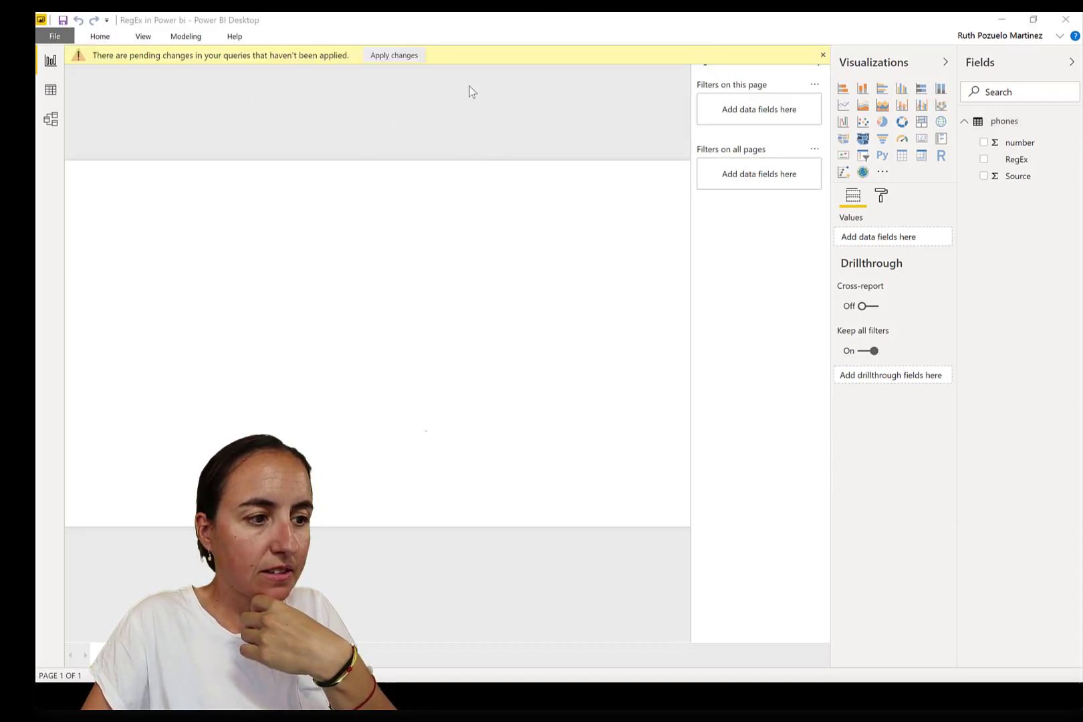
left_click(417, 55)
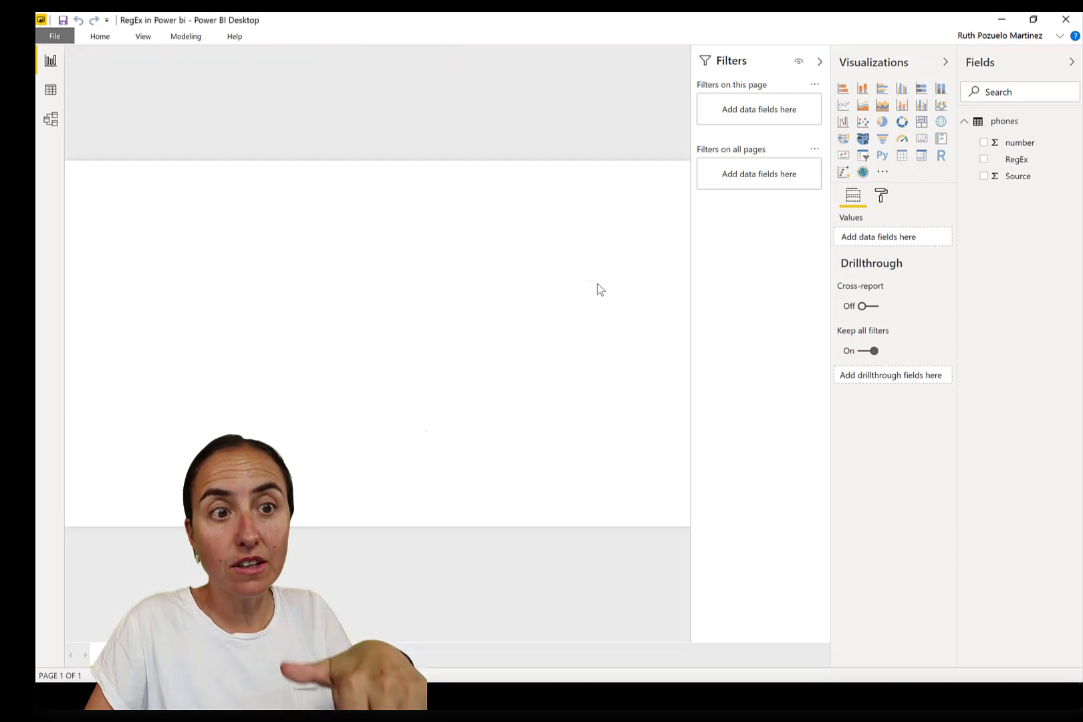
left_click(100, 37)
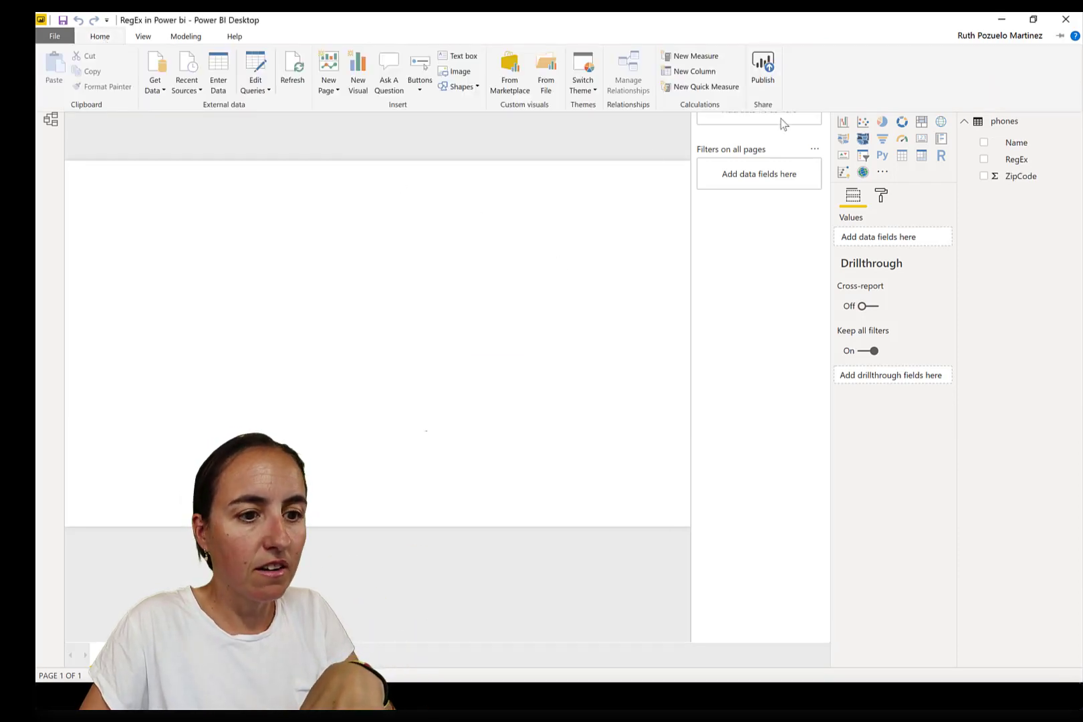
key("alt+F4")
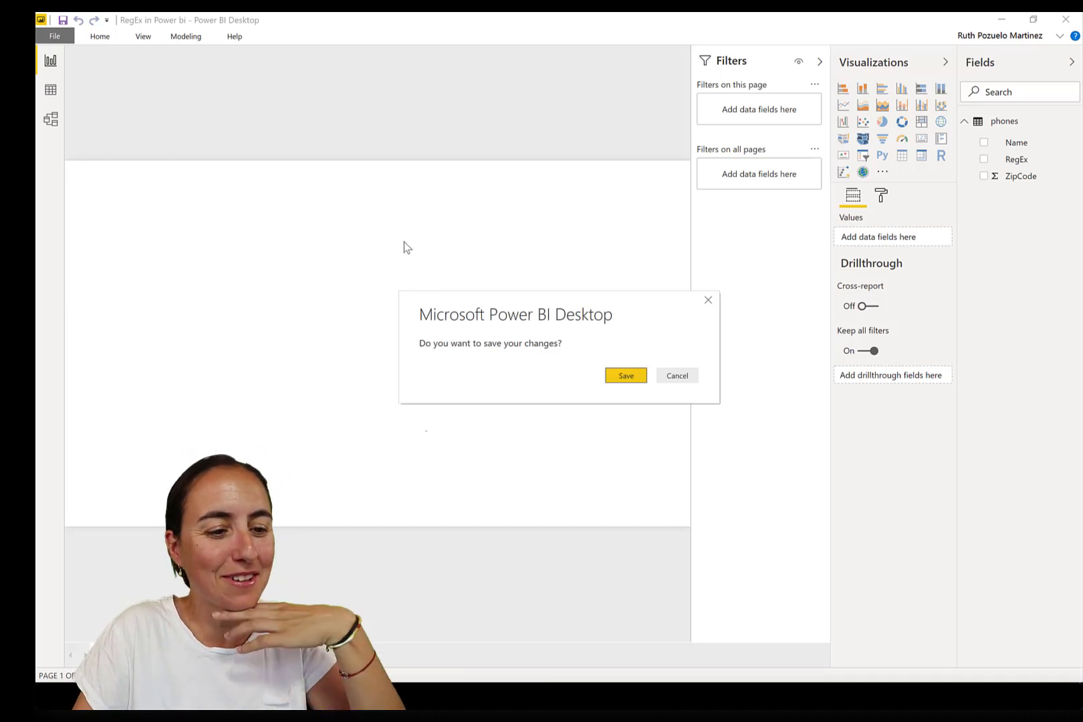
left_click(626, 376)
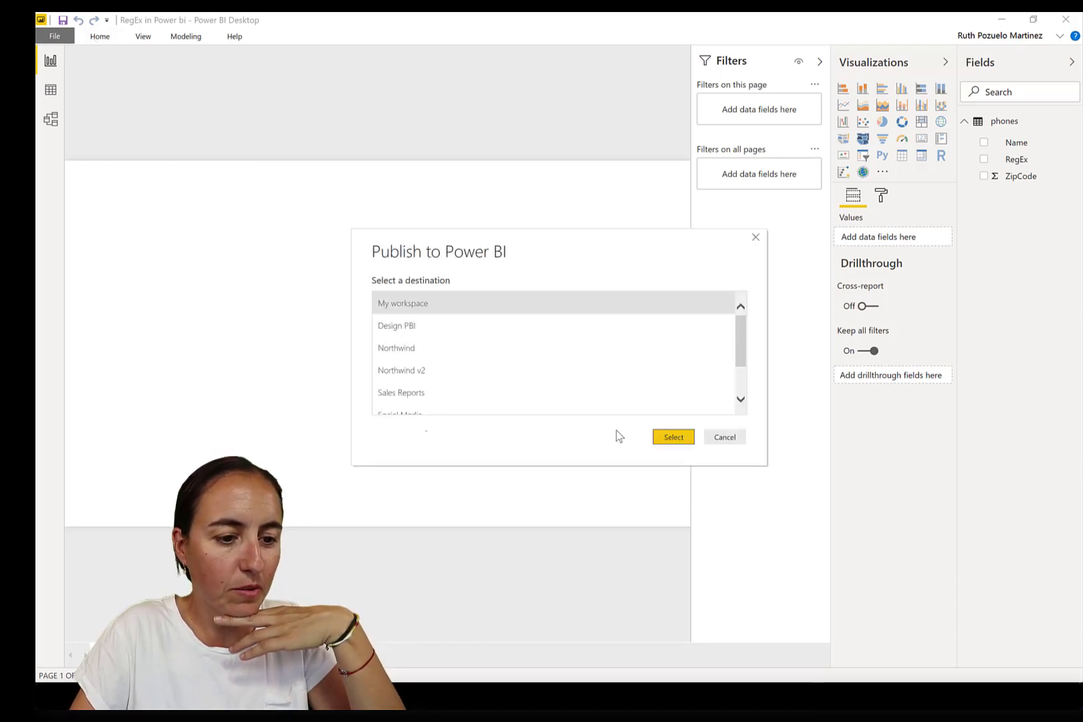
left_click(672, 437)
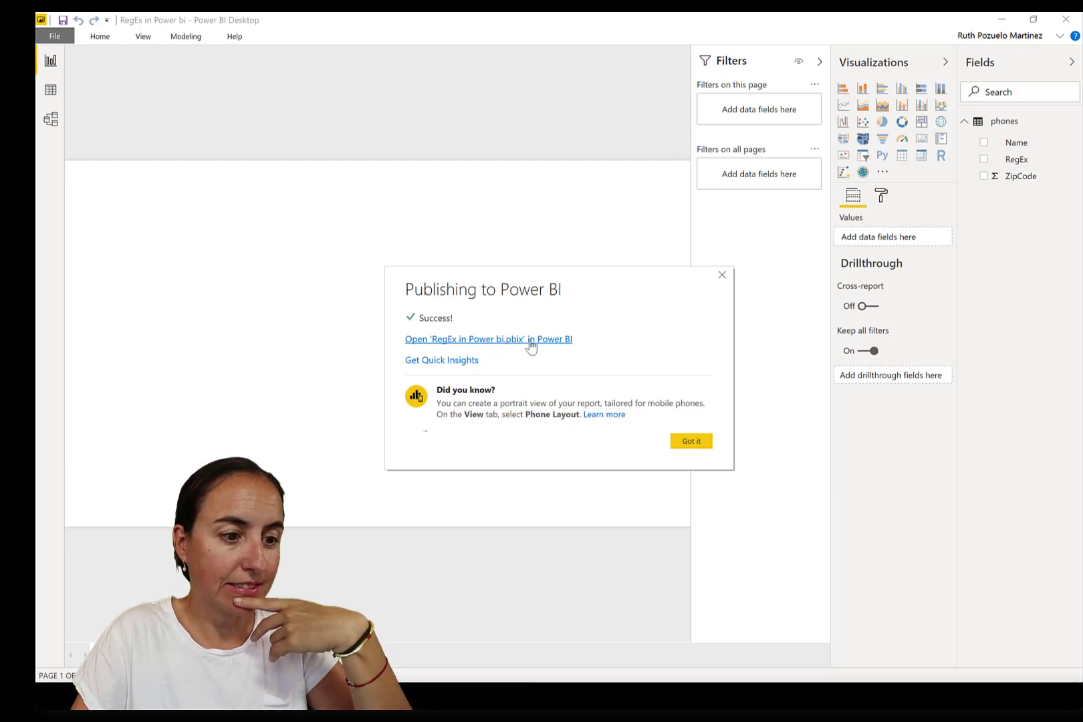
left_click(522, 344)
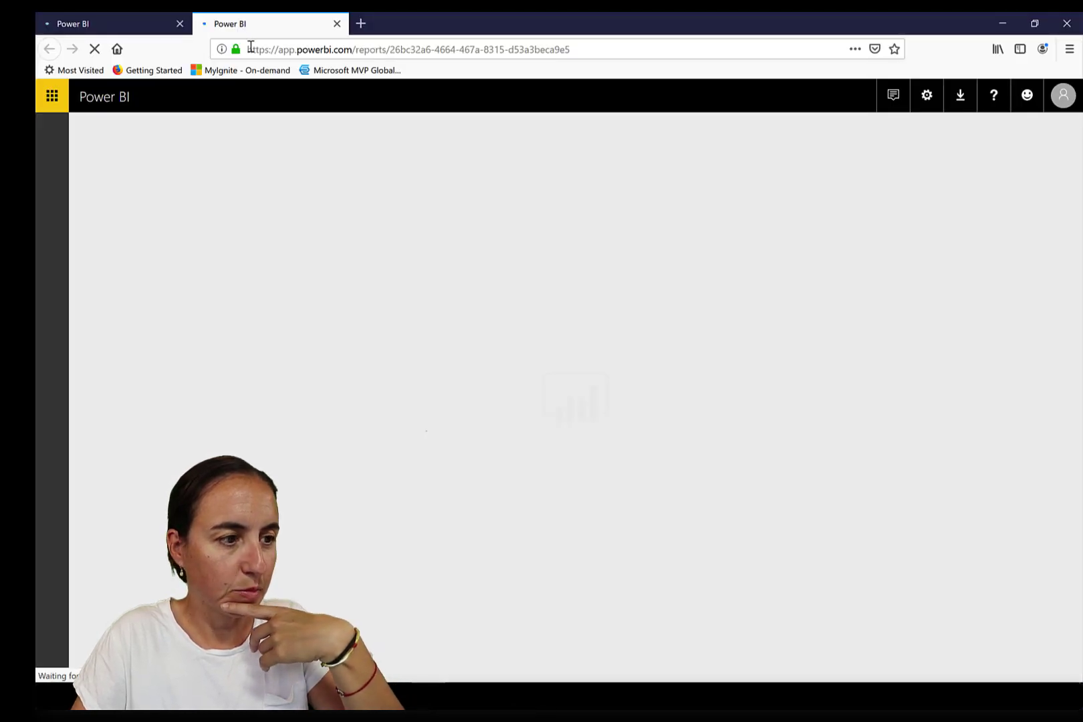
Step: Close the older tab and open the RegEx in Power bi dataset's refresh settings from My workspace
left_click(179, 23)
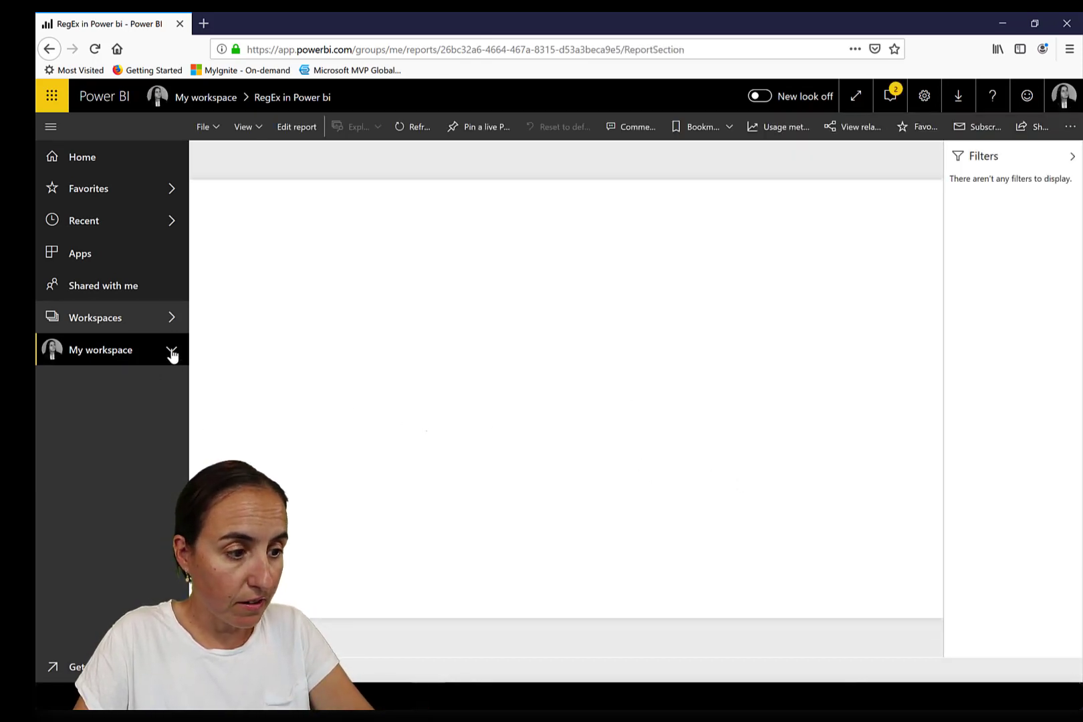
left_click(109, 349)
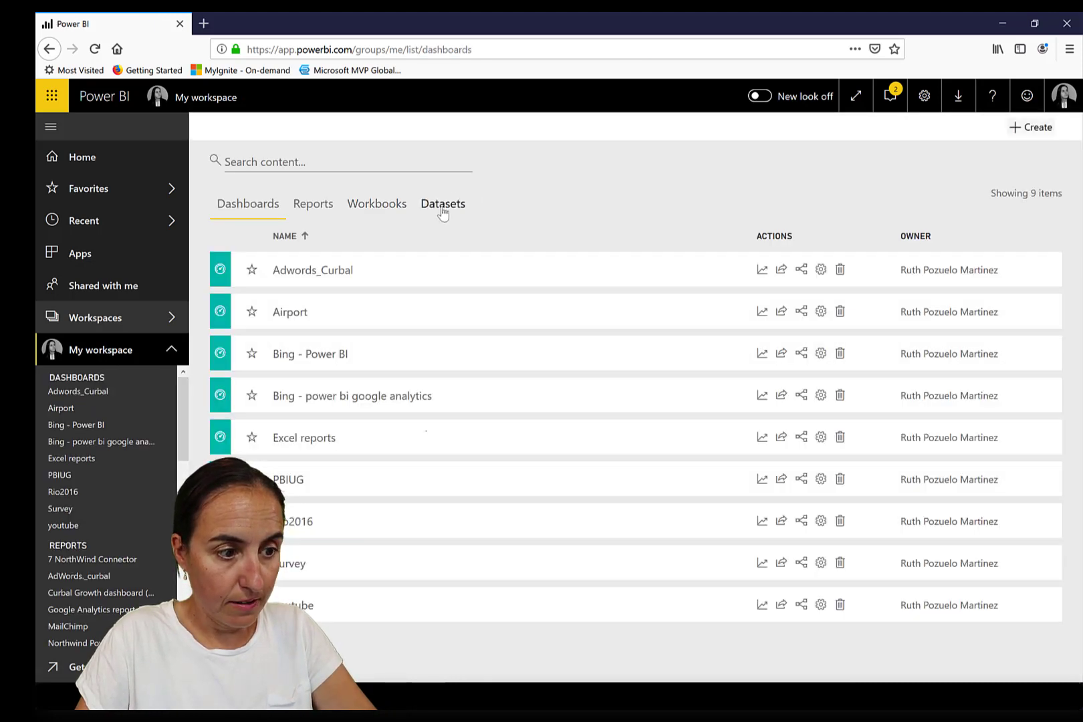
left_click(442, 208)
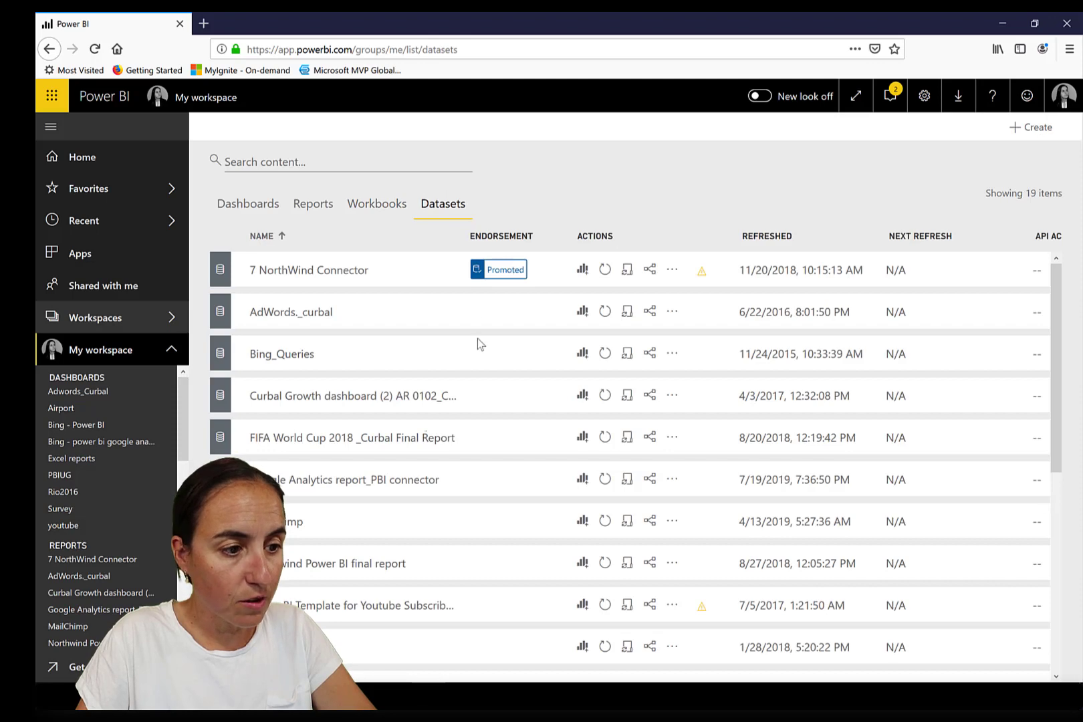
scroll(477, 341, "down", 5)
scroll(394, 511, "up", 2)
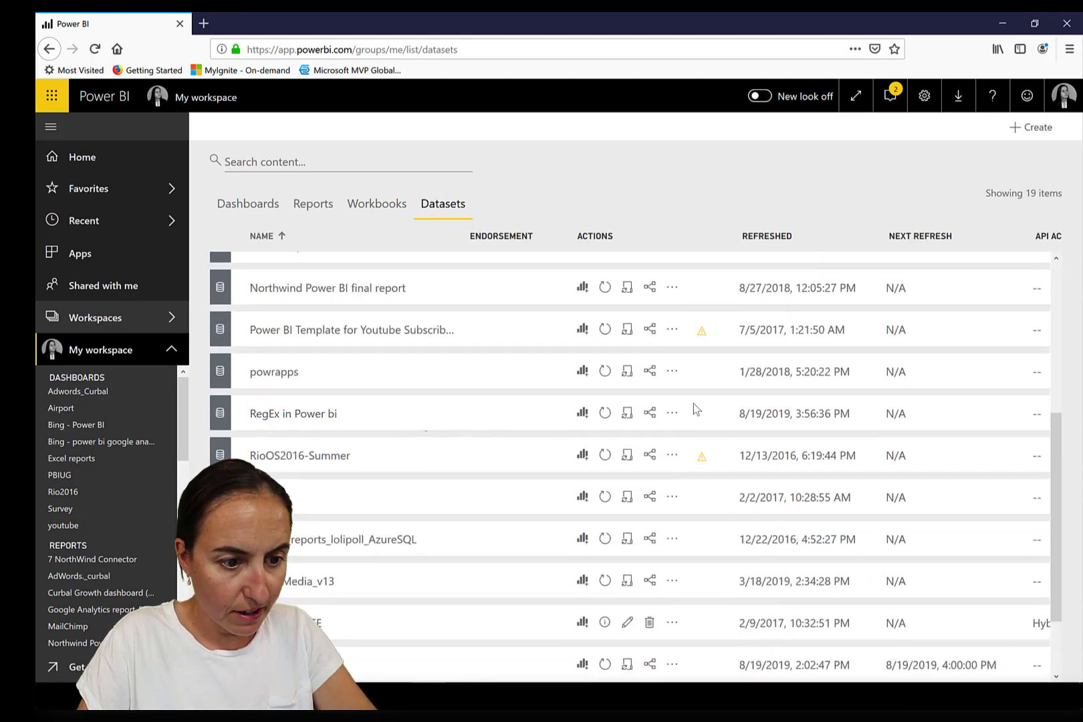
left_click(627, 413)
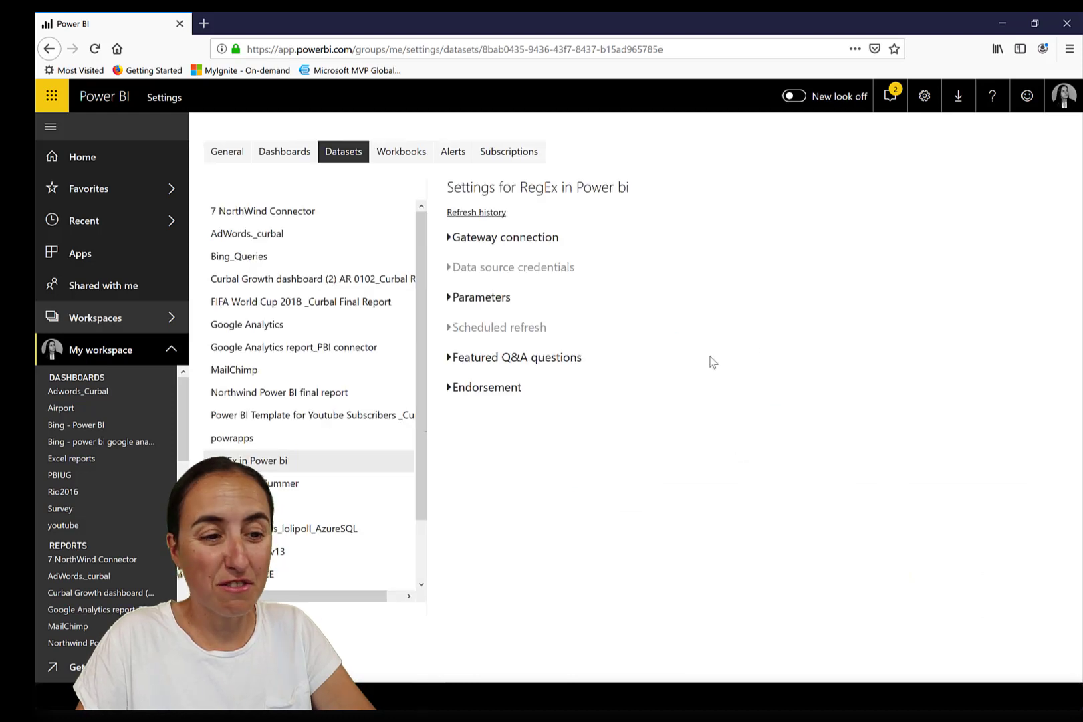
Step: Set the R source credentials to WindowsWithoutImpersonation with Organizational privacy and sign in
left_click(508, 242)
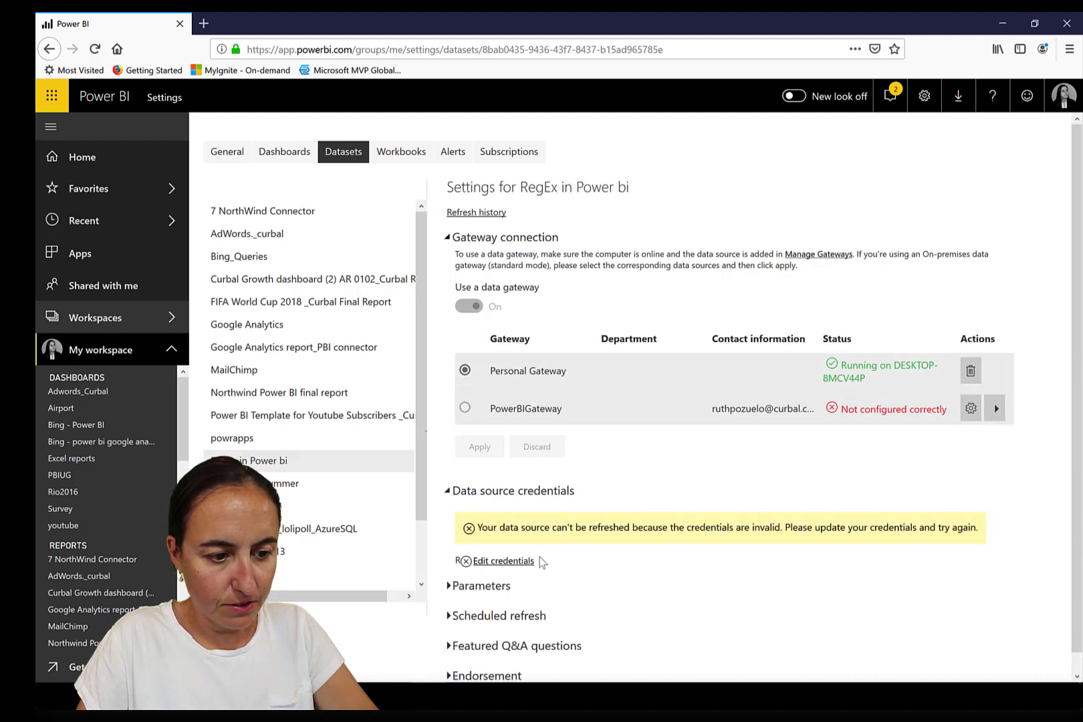
left_click(520, 562)
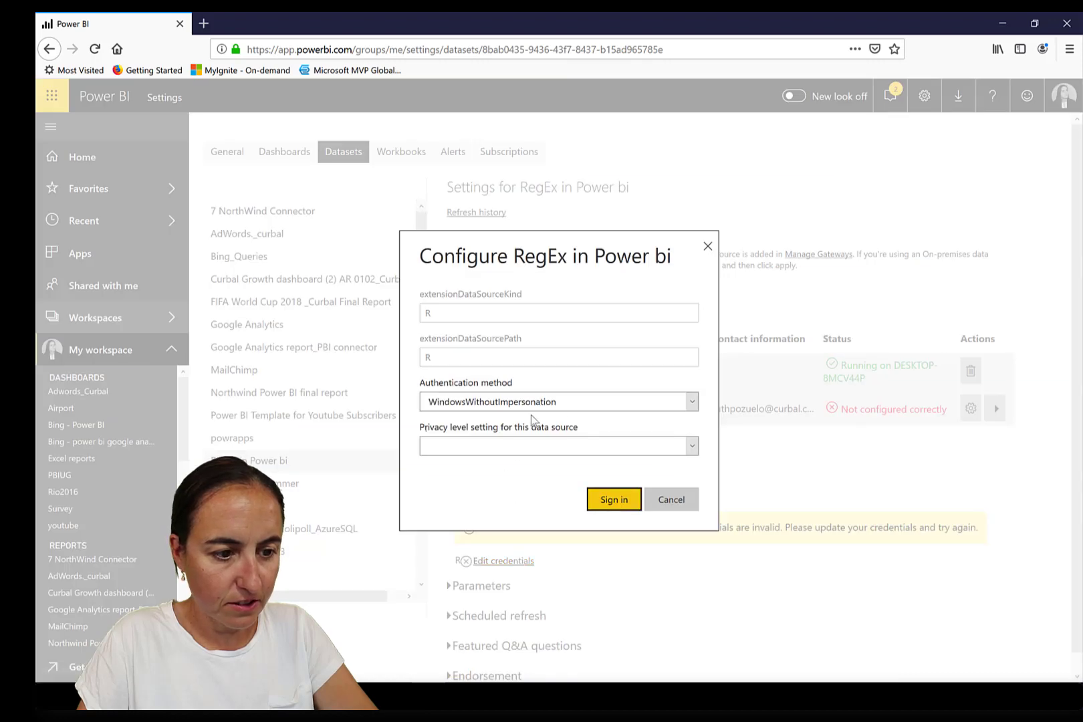
left_click(586, 404)
left_click(595, 418)
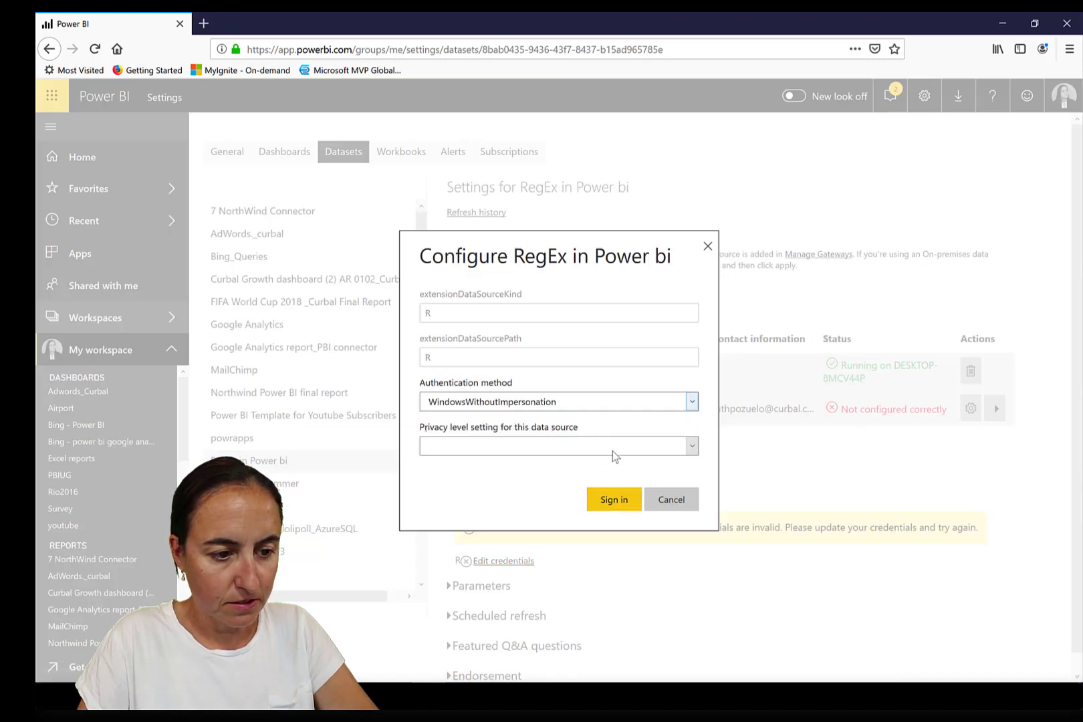
left_click(612, 451)
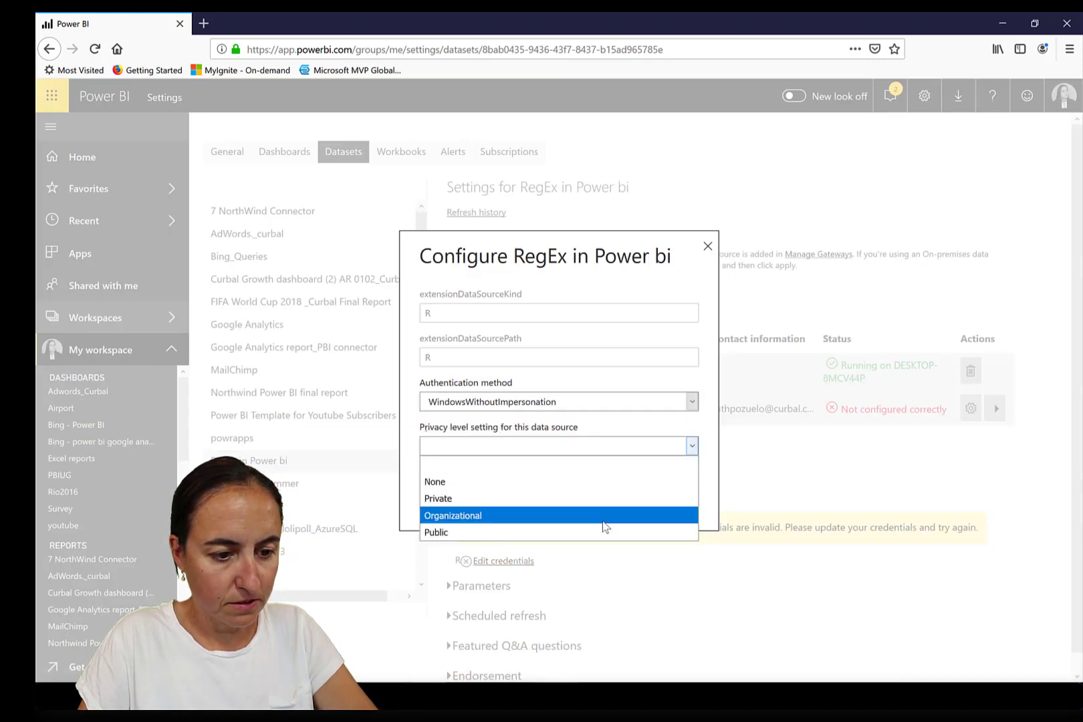
left_click(604, 515)
left_click(617, 502)
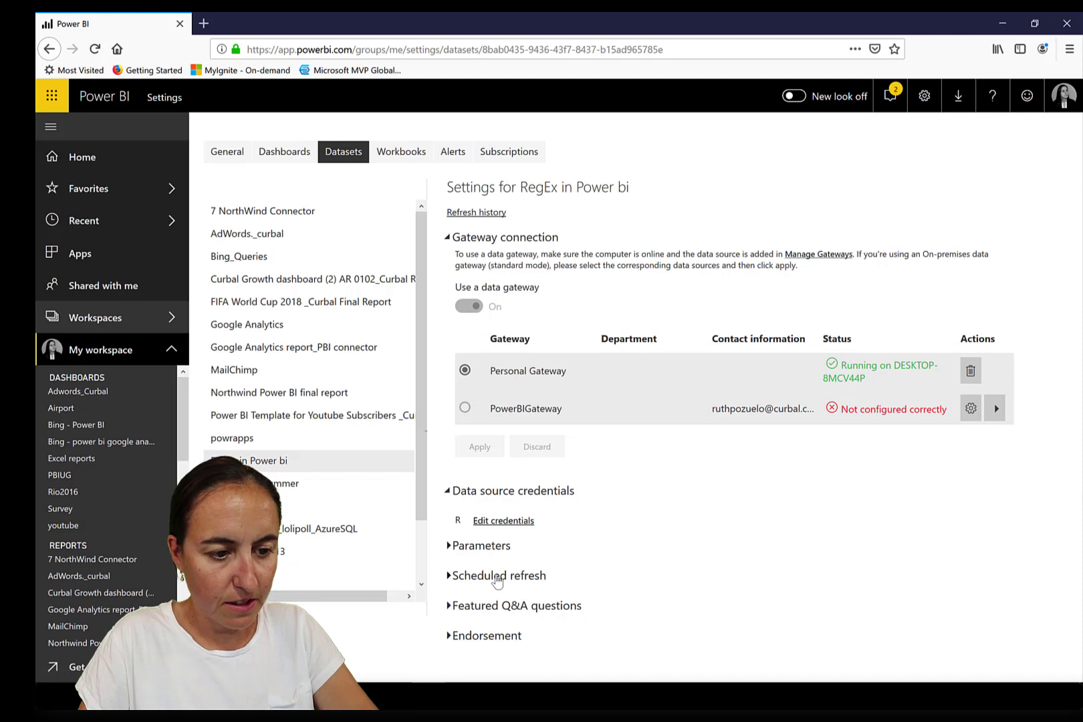
Step: Turn on daily scheduled refresh for the dataset and apply it
left_click(496, 575)
scroll(677, 533, "down", 4)
left_click(469, 352)
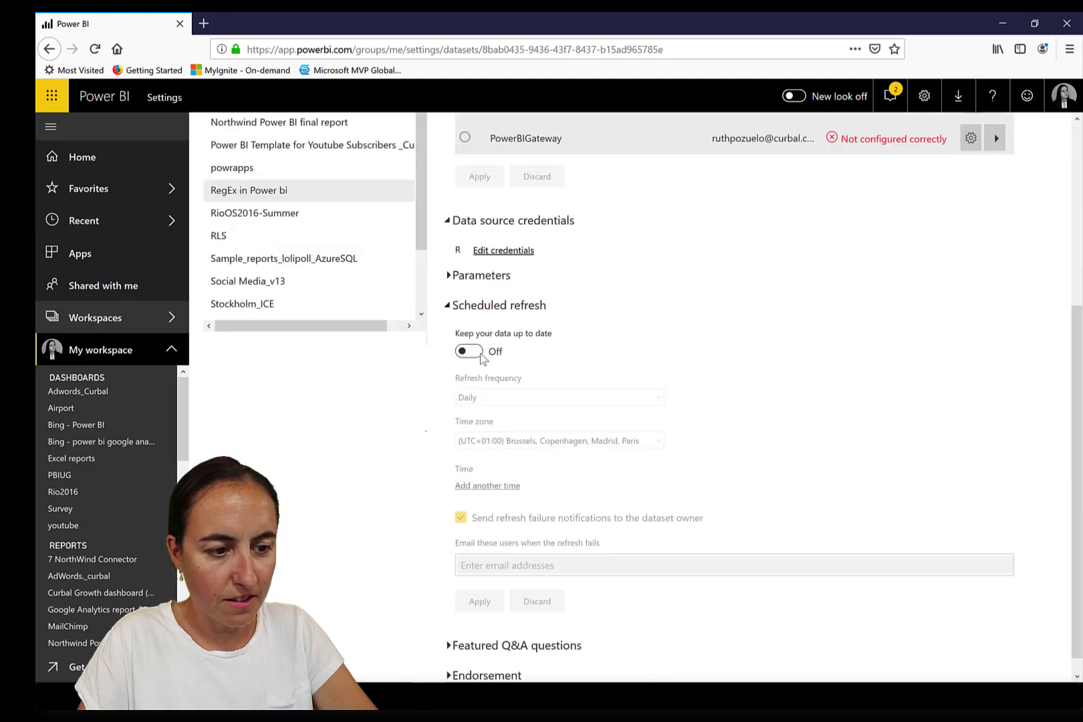
left_click(472, 603)
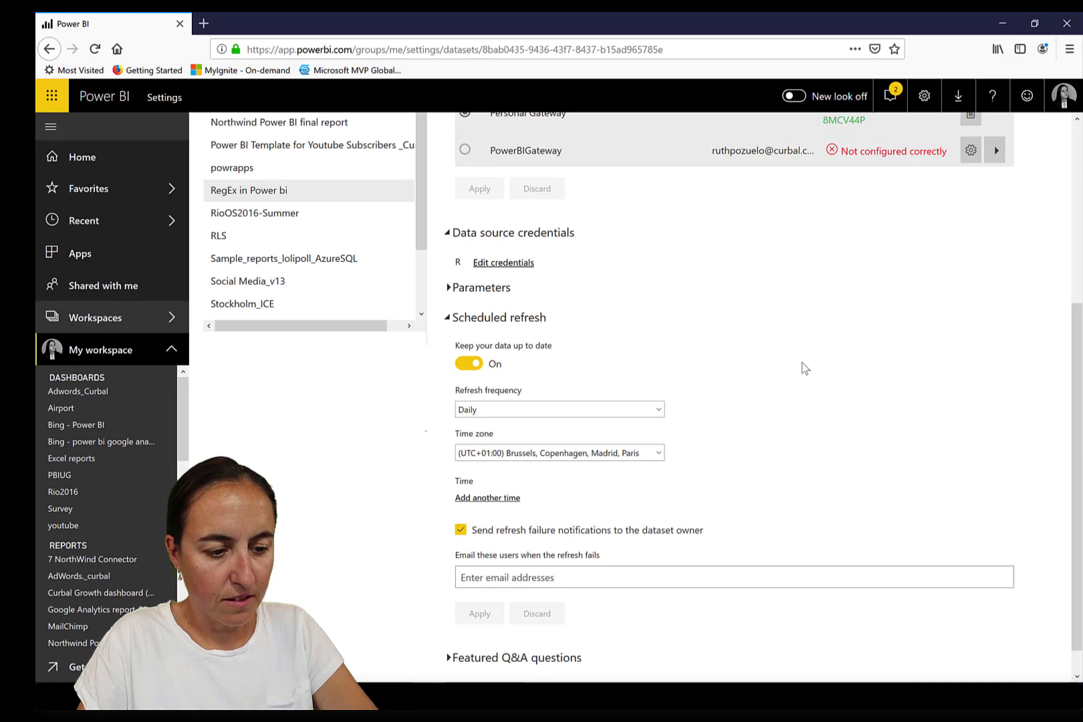
scroll(772, 419, "down", 1)
scroll(778, 395, "up", 5)
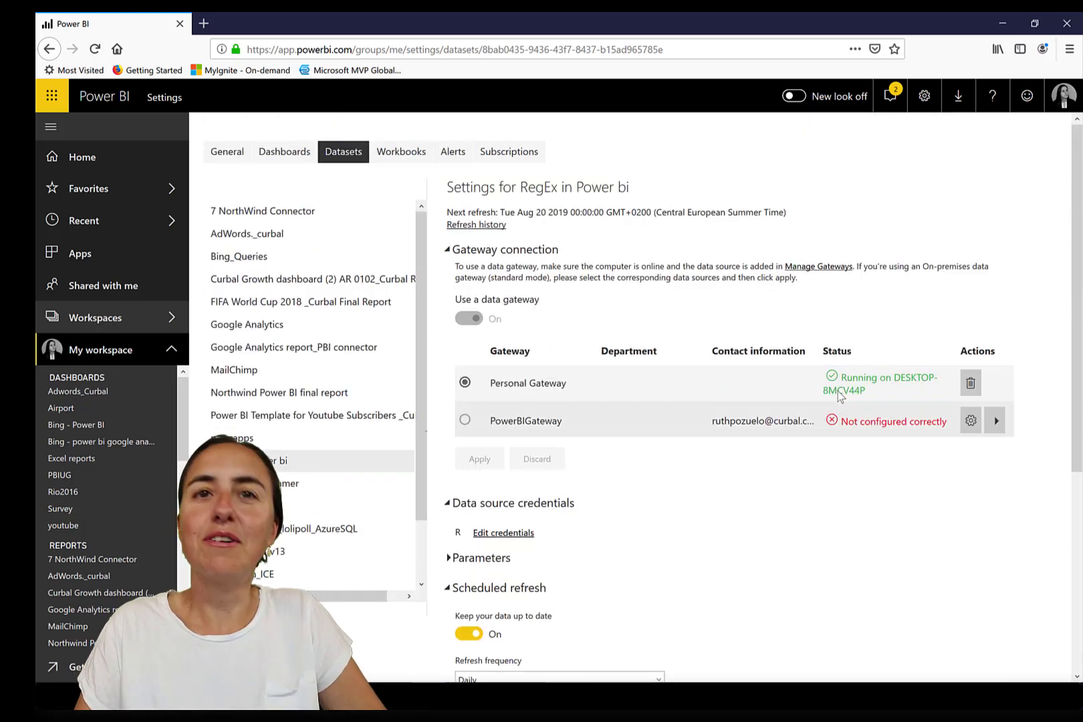